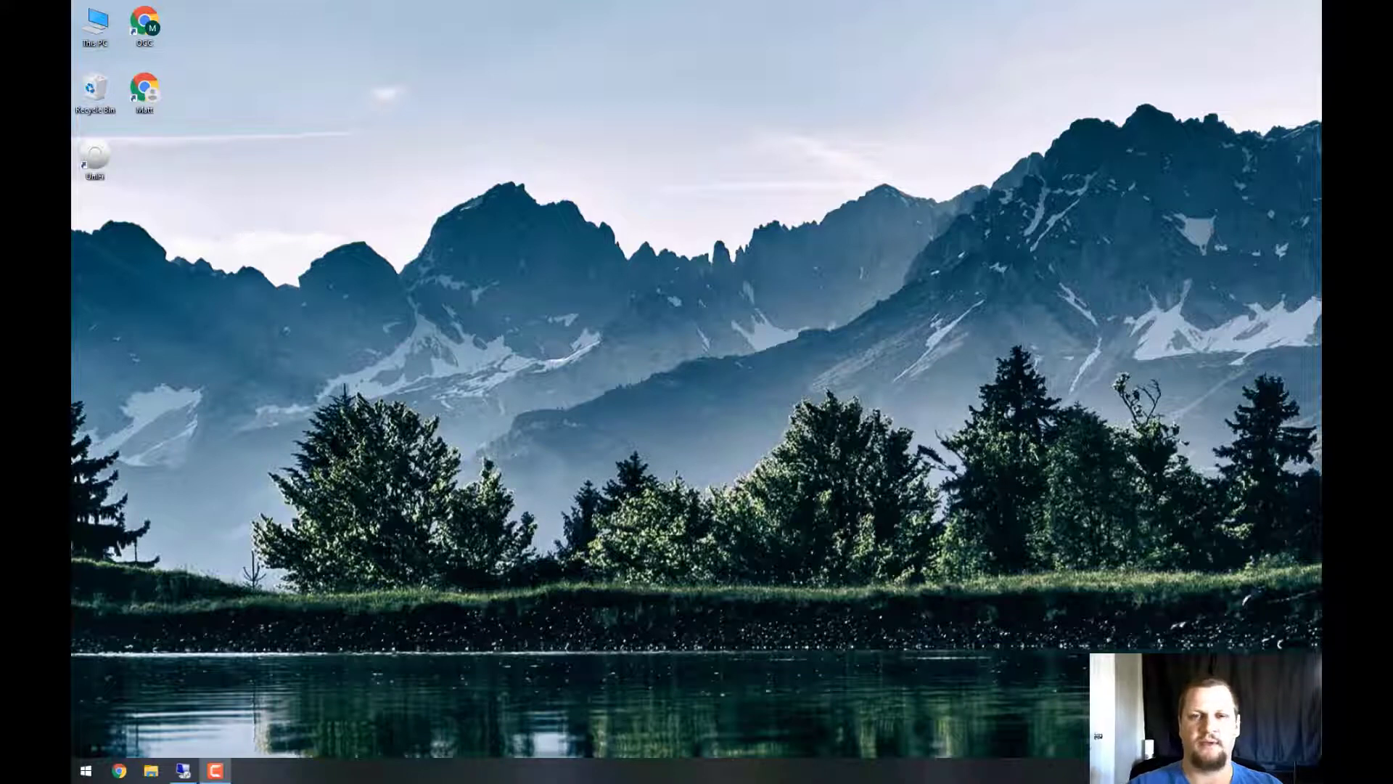
# Launch VMware Horizon Client and add and connect to the mydesktop.cccd.edu server
pyautogui.press('super')
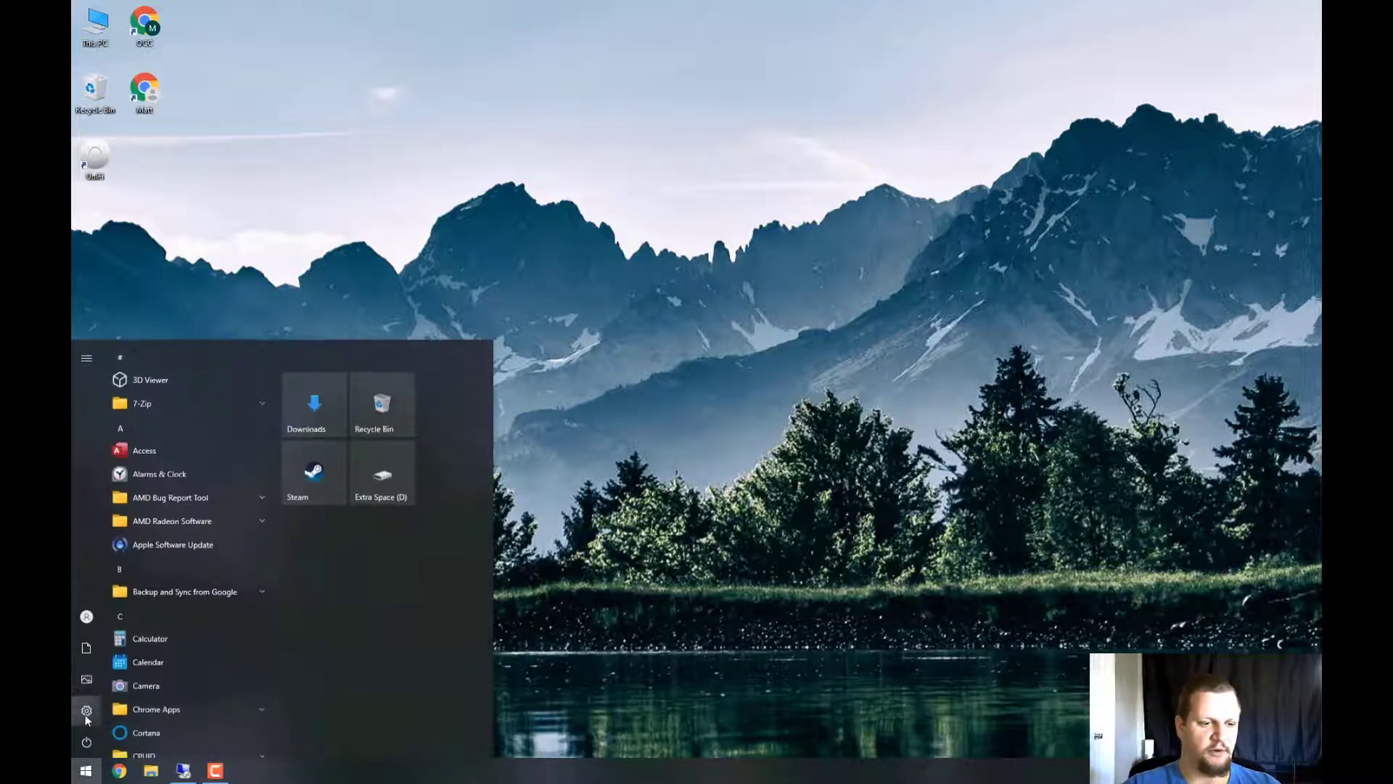
pyautogui.write('vmware')
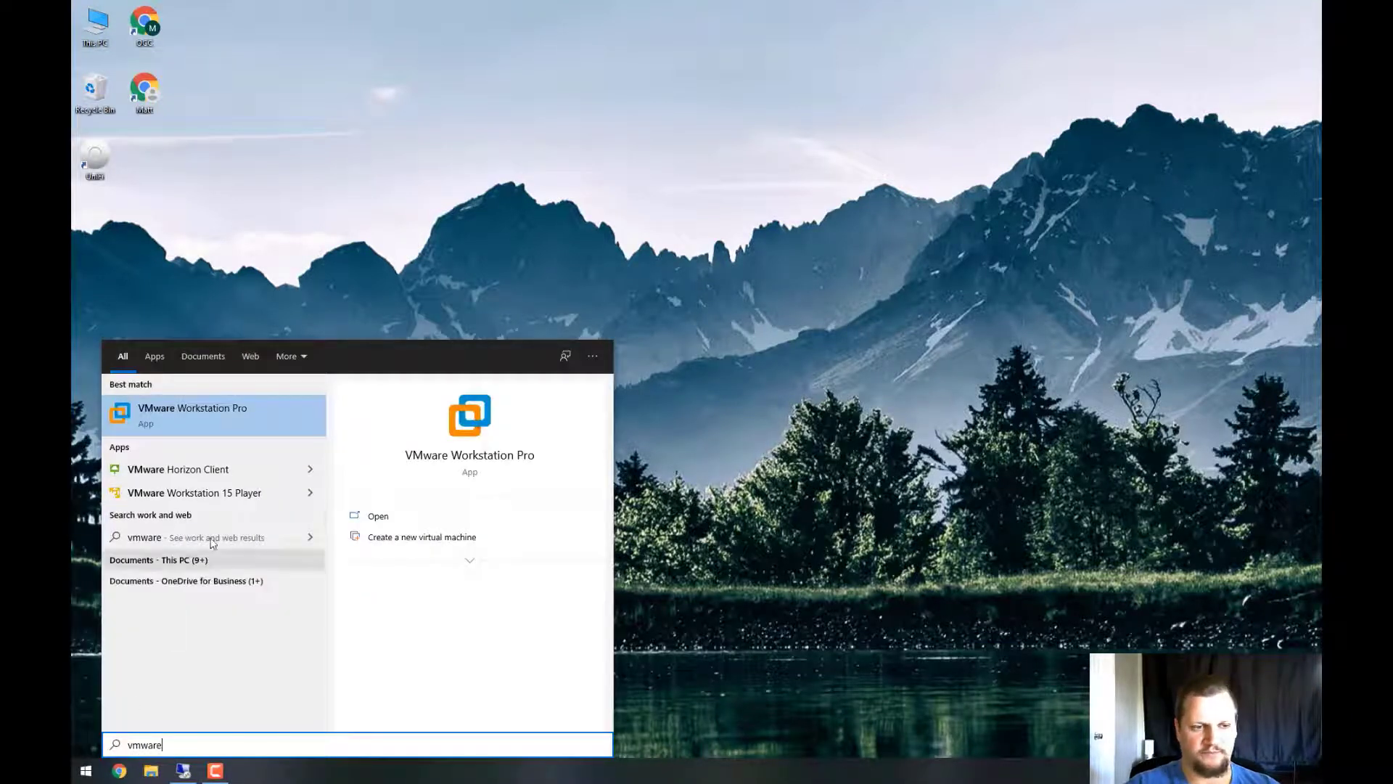
pyautogui.click(231, 473)
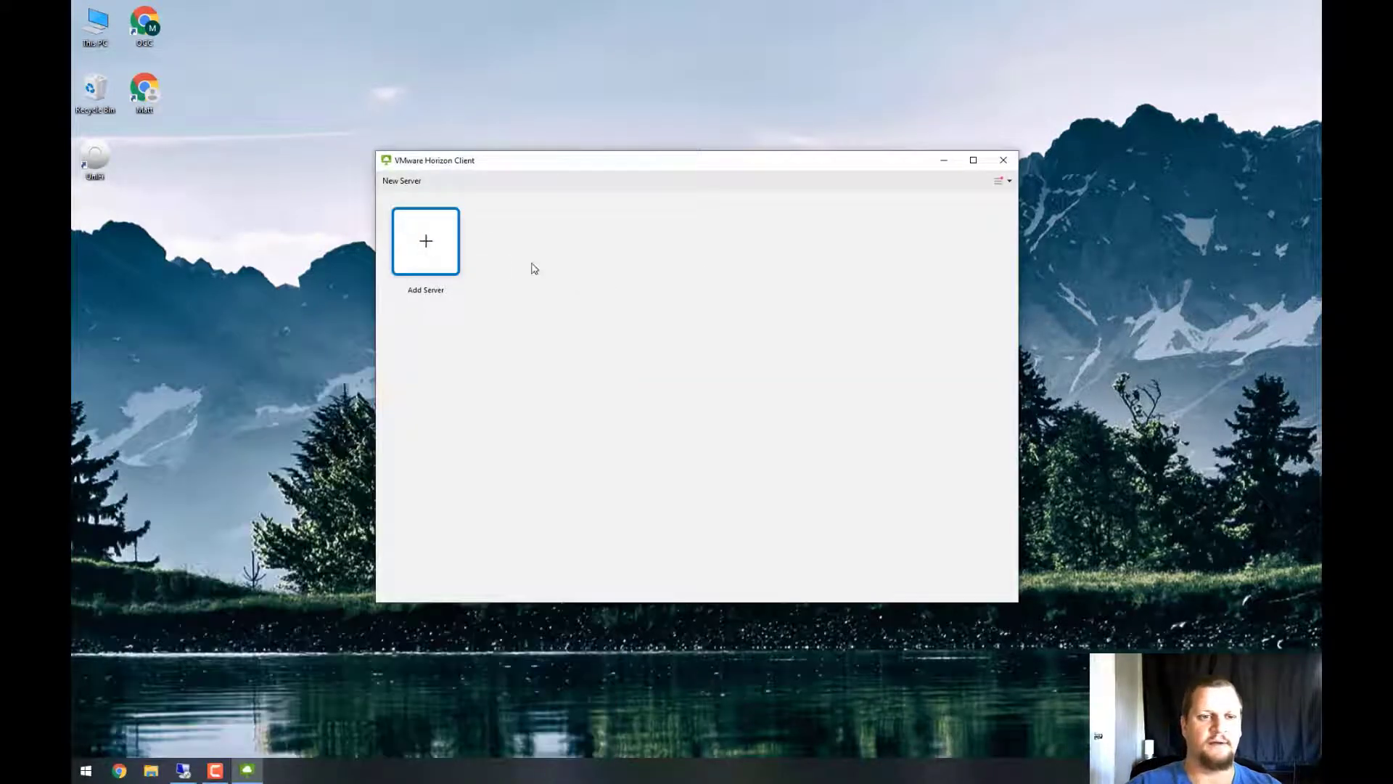
pyautogui.click(420, 244)
pyautogui.write('my')
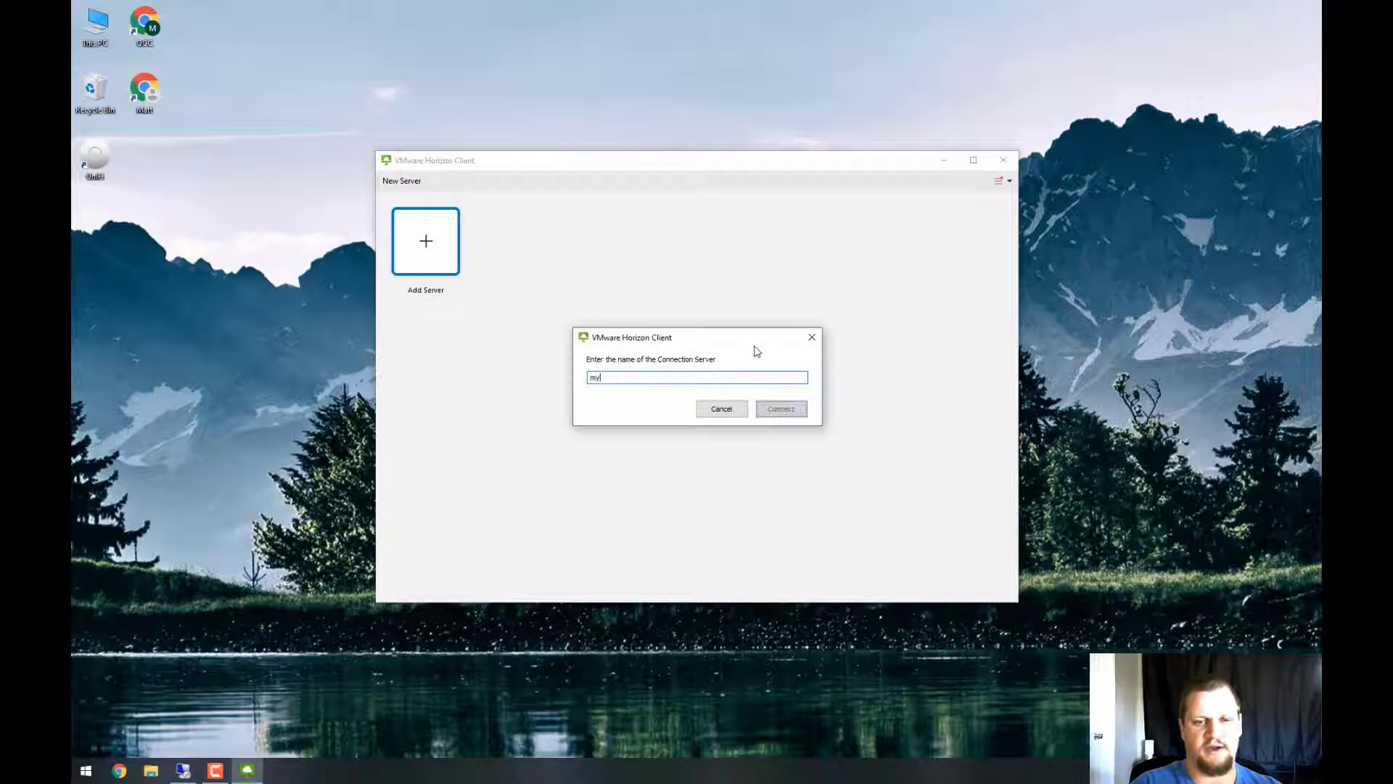
pyautogui.write('fdsktop.cc')
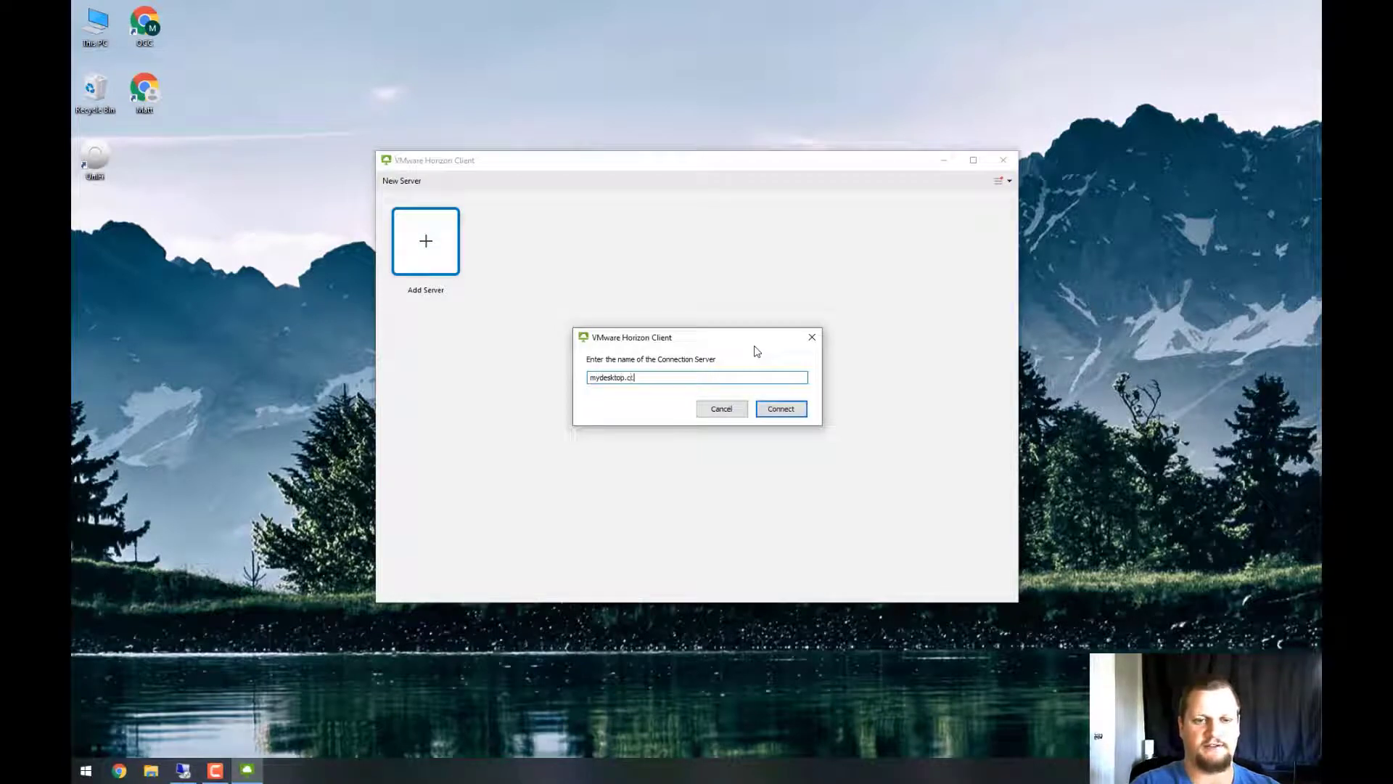
pyautogui.write('cd.edu')
pyautogui.press('Return')
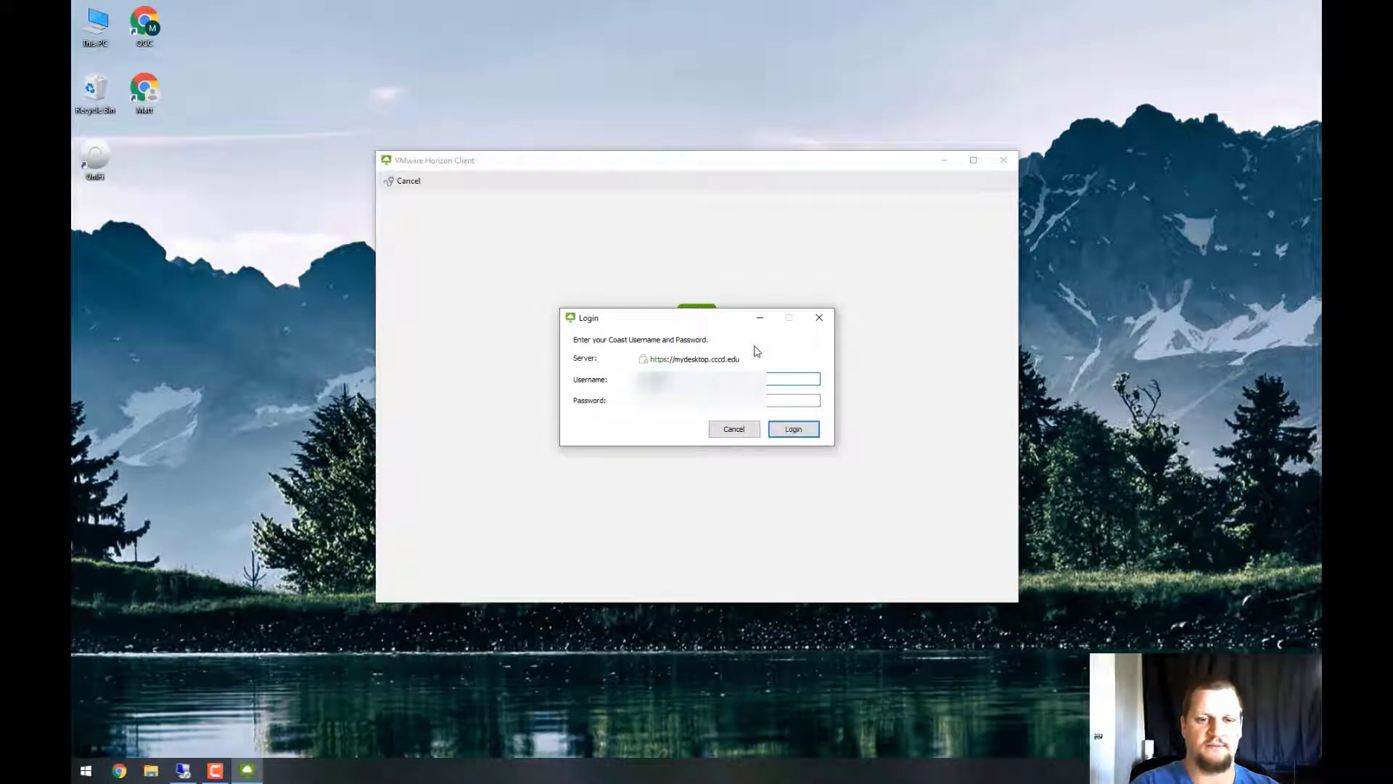
# Sign in with the username, password and one-time code
pyautogui.press('Tab')
pyautogui.write('********')
pyautogui.press('Return')
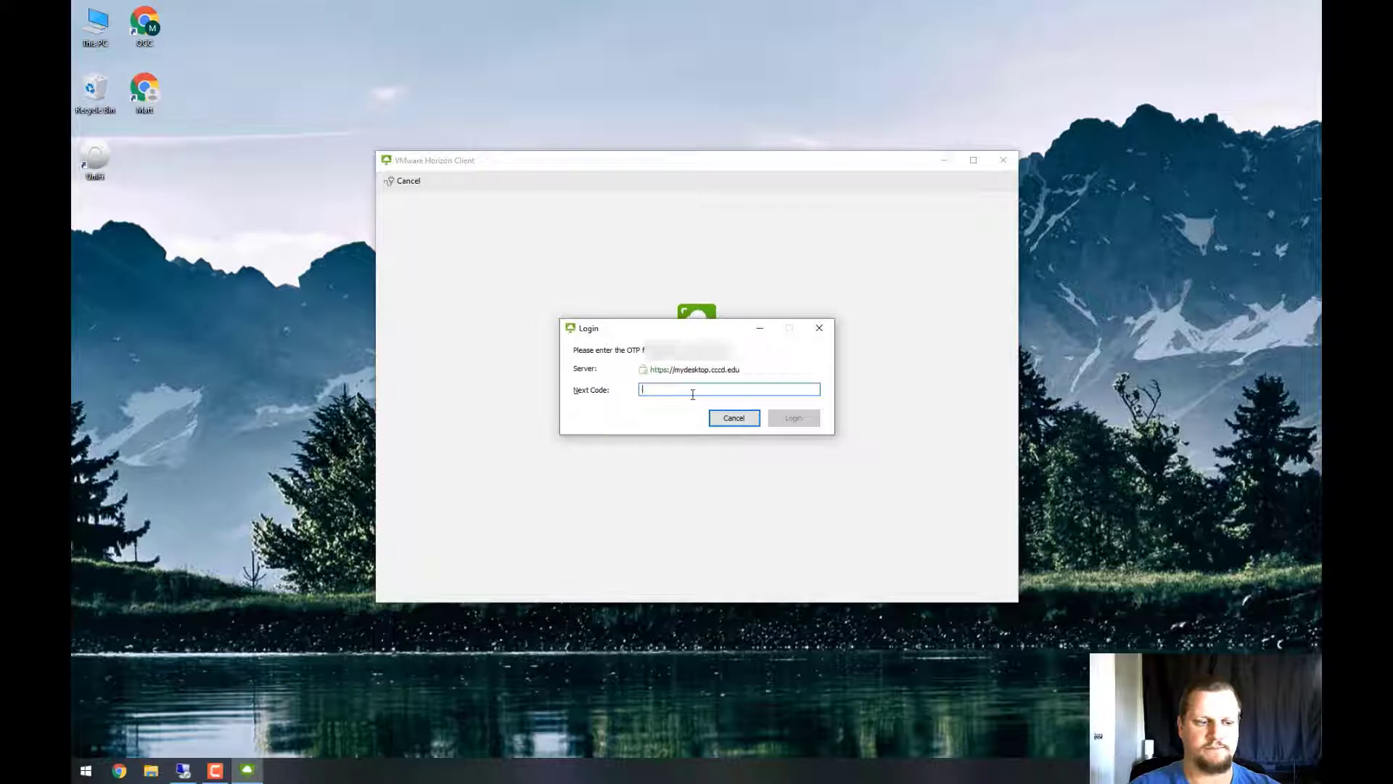
pyautogui.write('*')
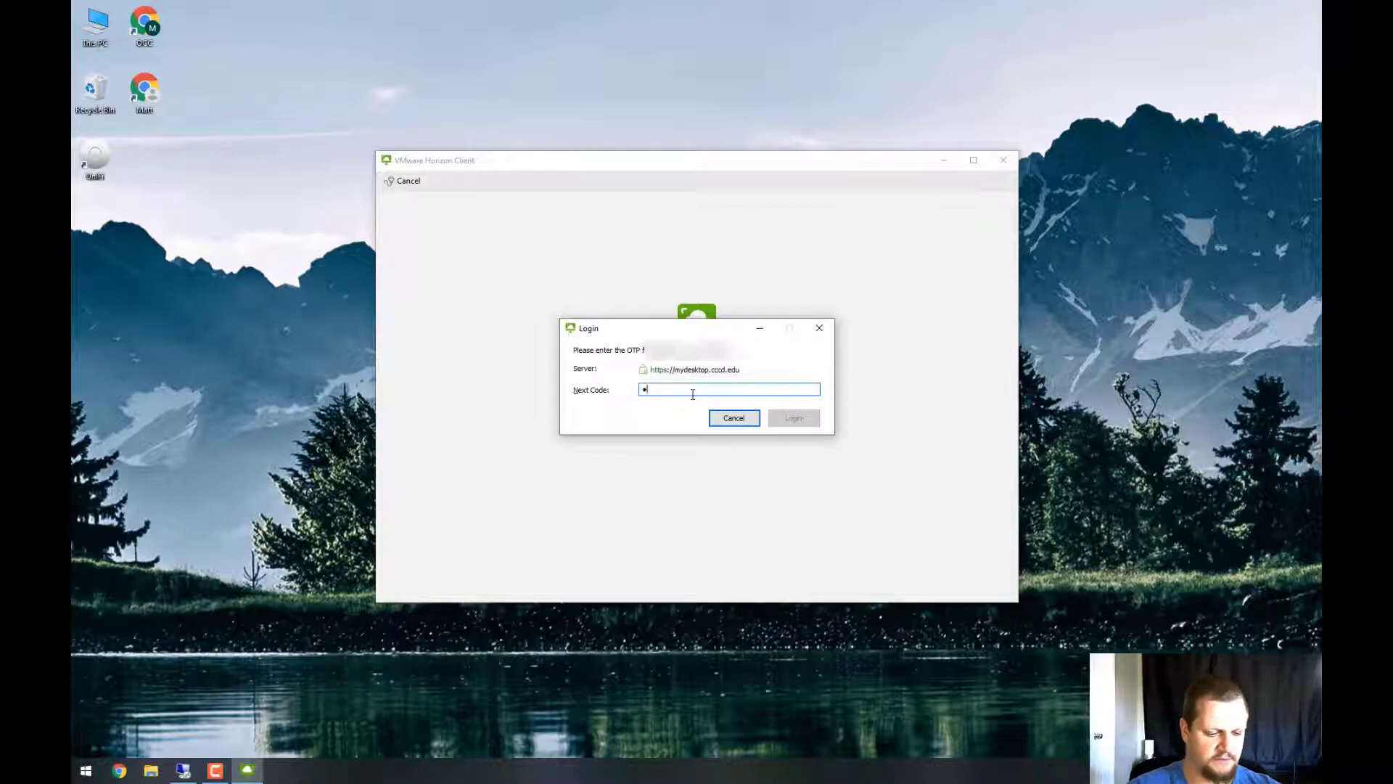
pyautogui.write('*')
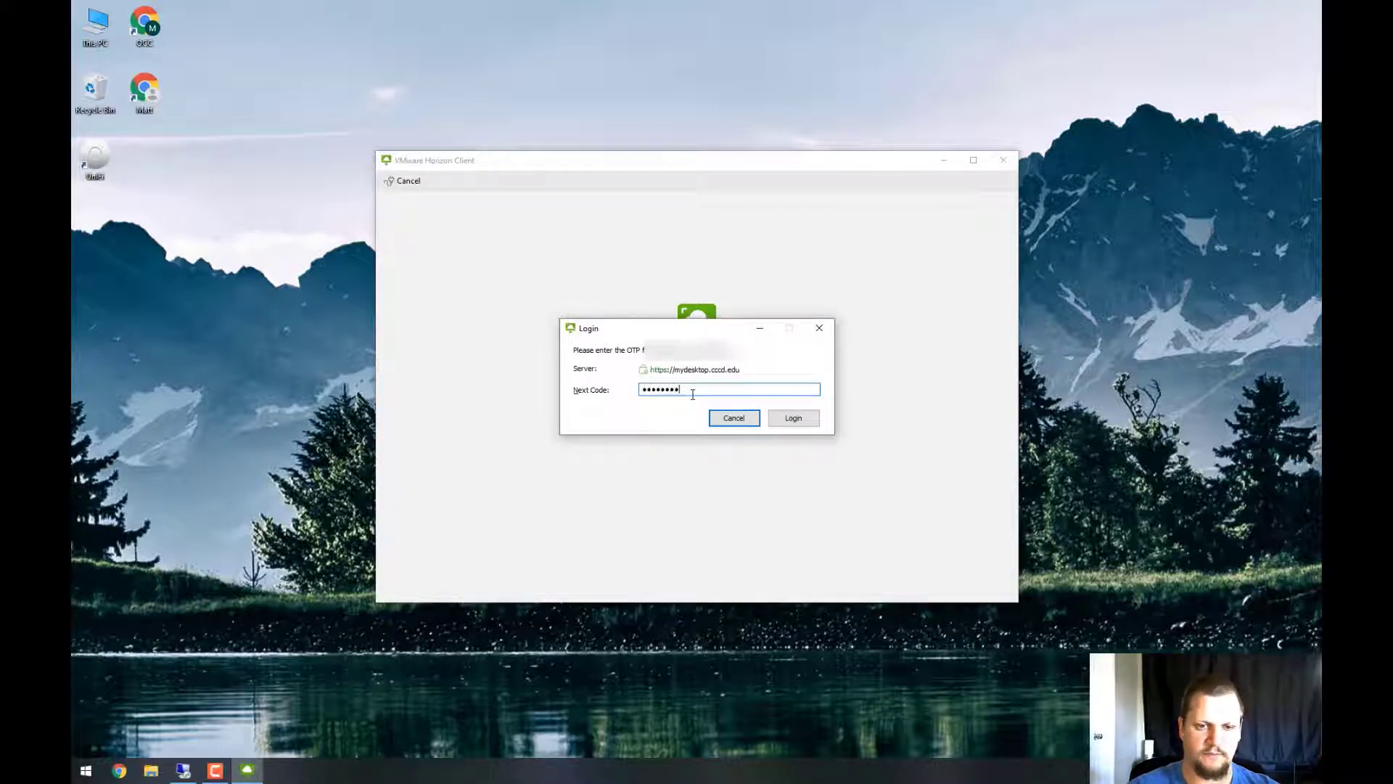
pyautogui.press('Return')
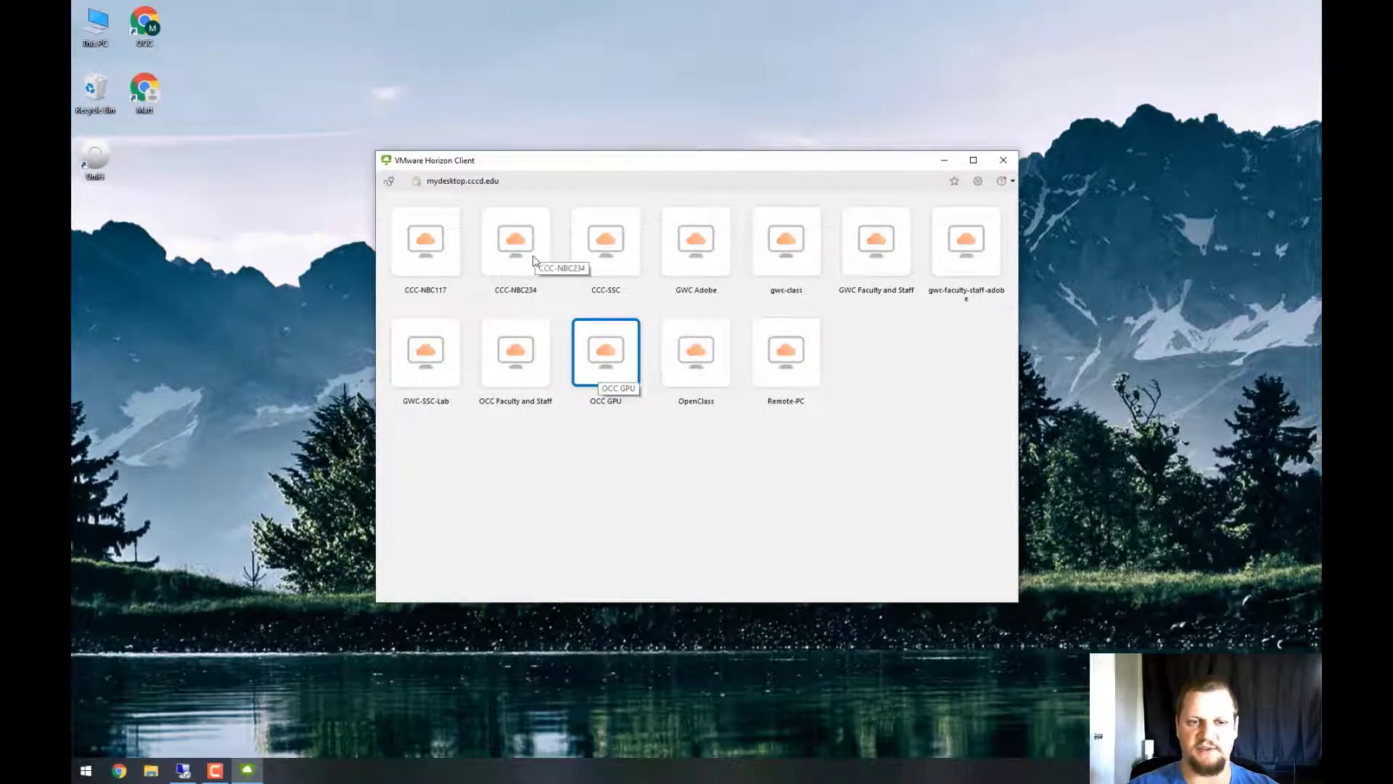
# Open the Settings for the OCC GPU desktop tile
pyautogui.click(978, 182)
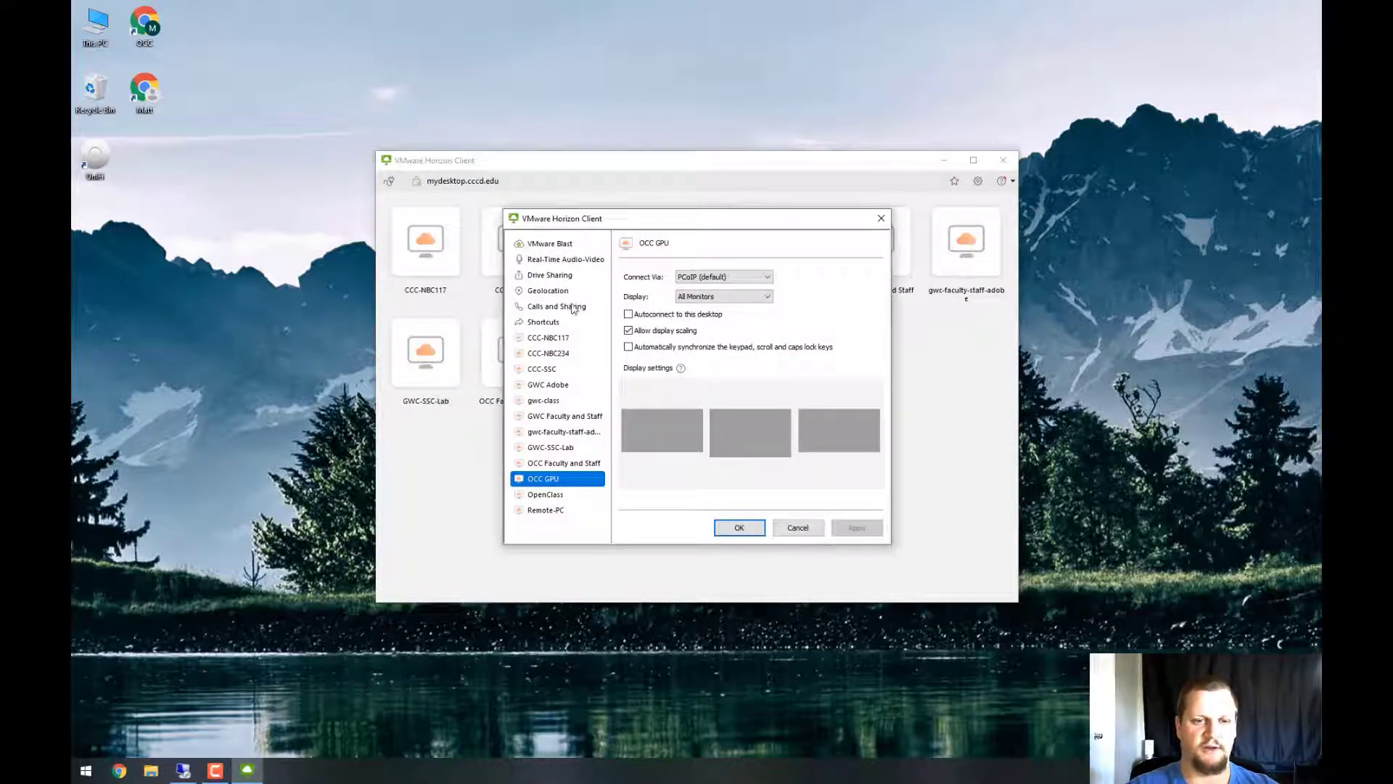
# Remove the user folder and H: drive from Drive Sharing, disable removable storage, and apply
pyautogui.click(544, 277)
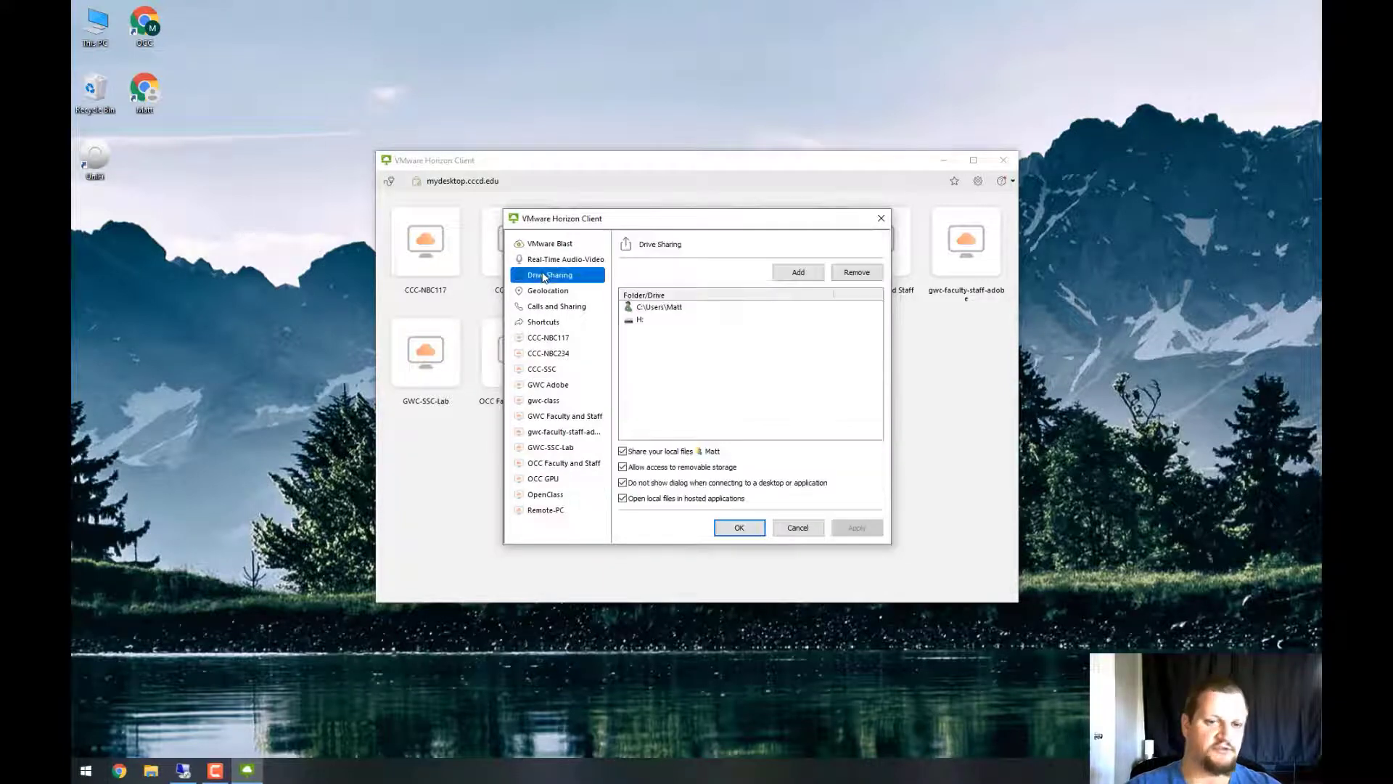
pyautogui.click(659, 316)
pyautogui.click(658, 307)
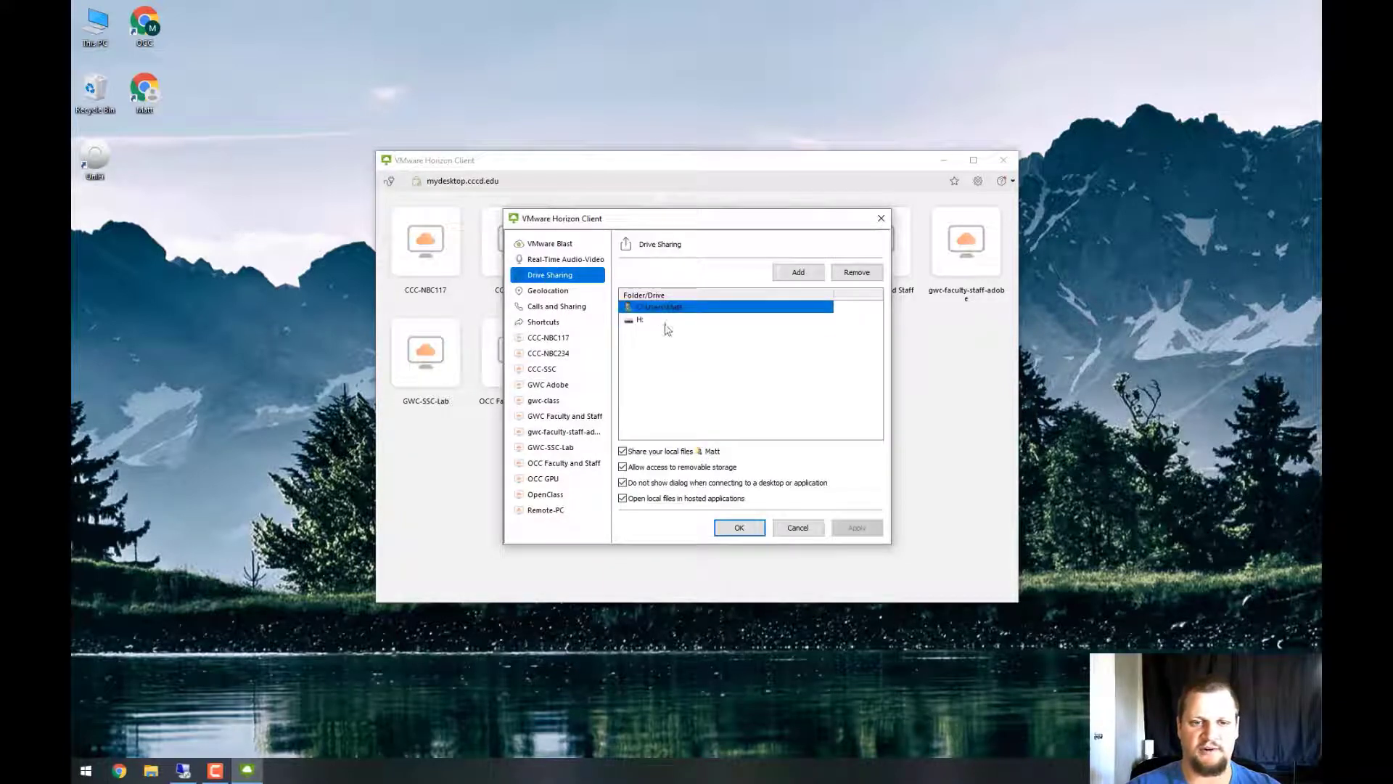
pyautogui.click(857, 274)
pyautogui.click(769, 308)
pyautogui.click(860, 275)
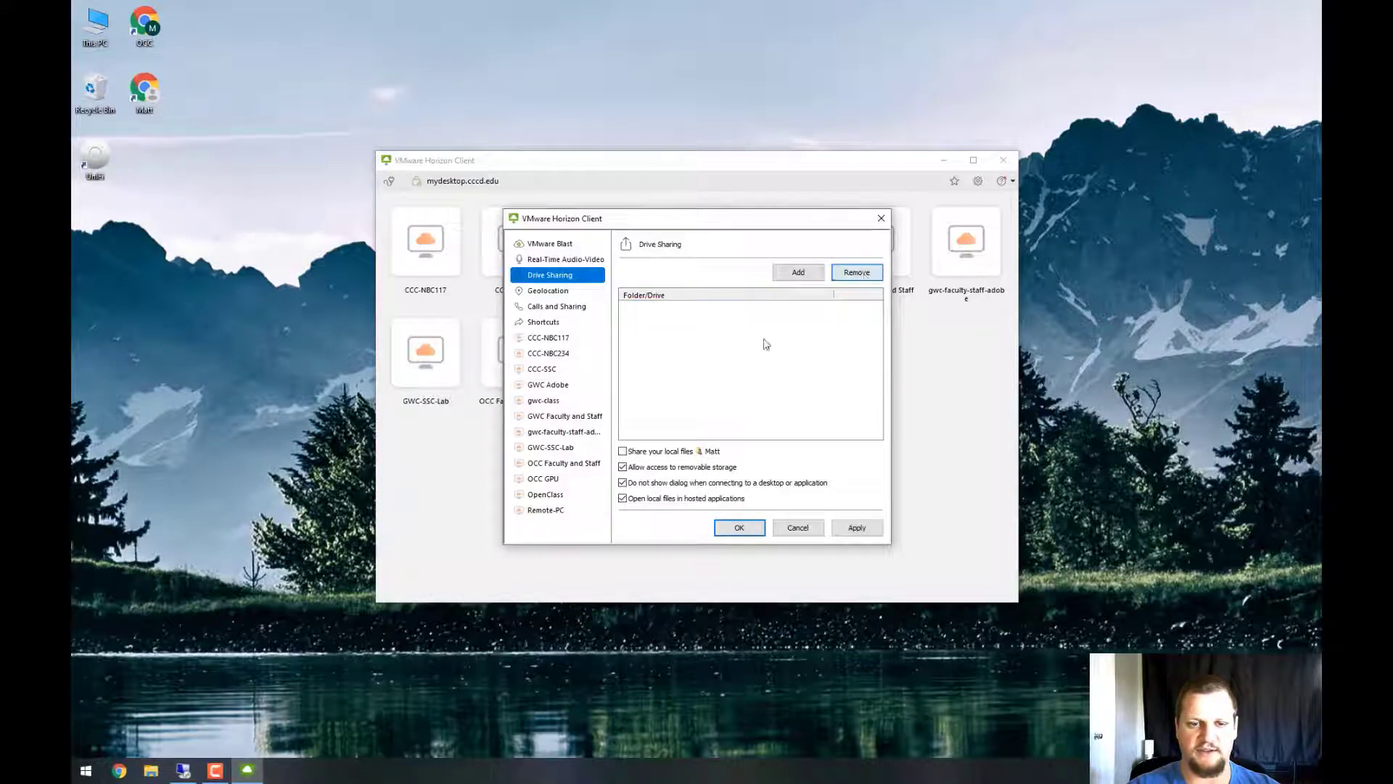
pyautogui.click(648, 467)
pyautogui.click(850, 531)
pyautogui.click(881, 218)
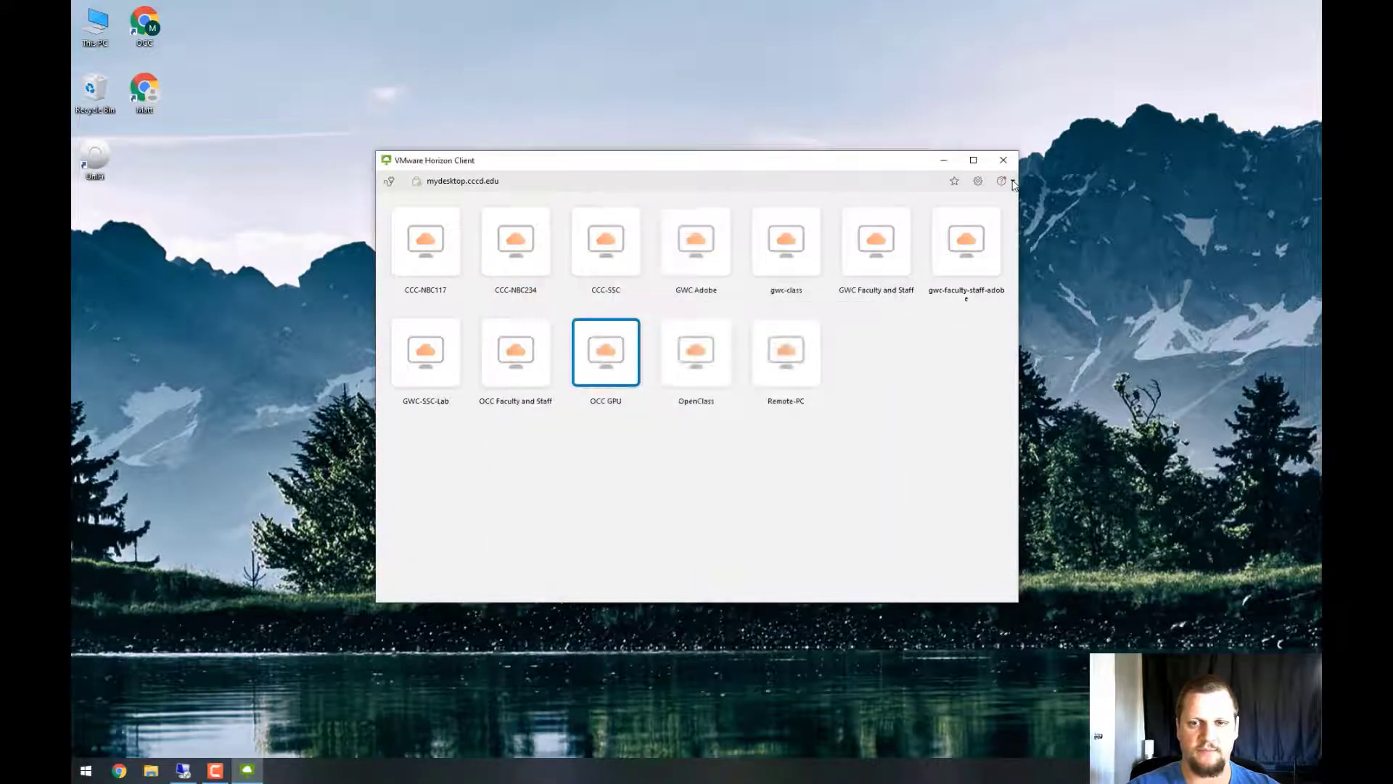
# Re-enable removable storage access and local file sharing in Drive Sharing, then apply
pyautogui.click(978, 180)
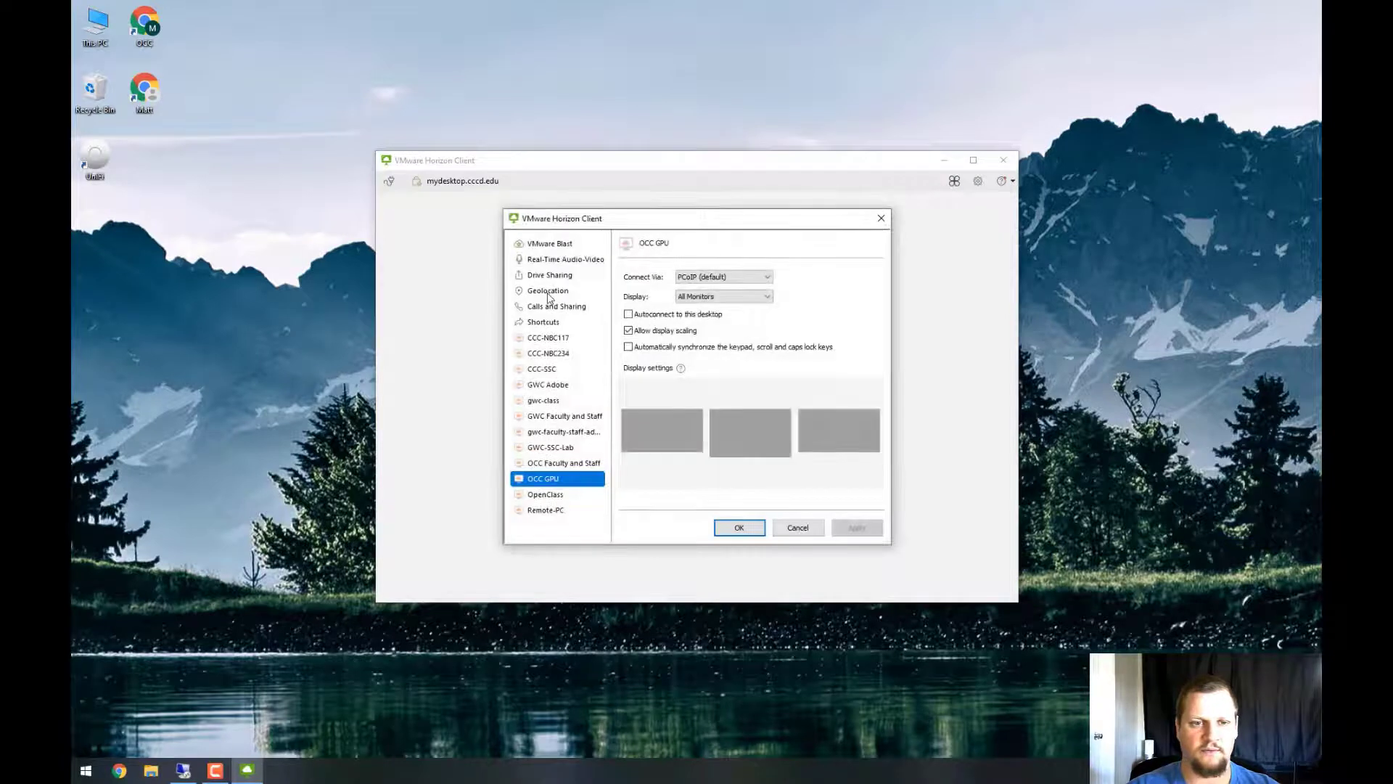
pyautogui.click(549, 323)
pyautogui.click(549, 276)
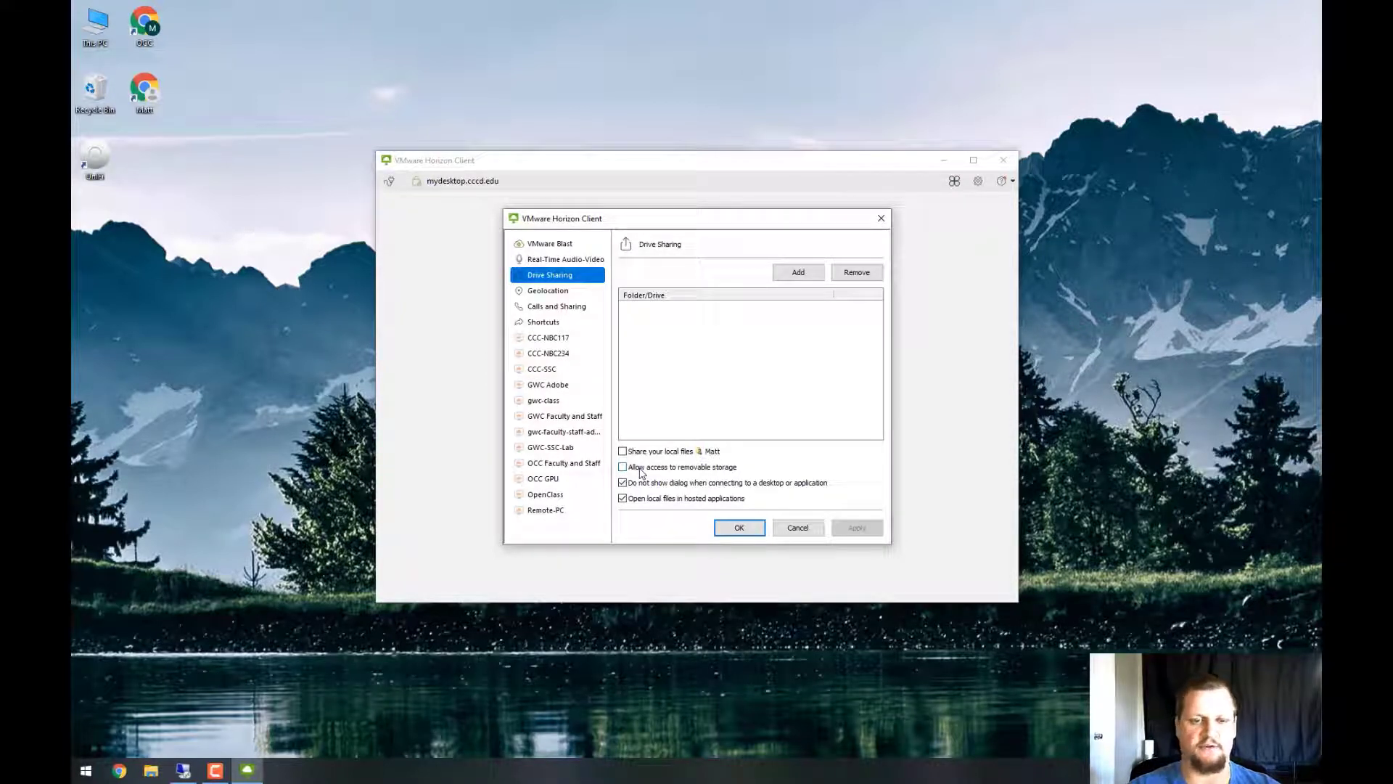
pyautogui.click(640, 468)
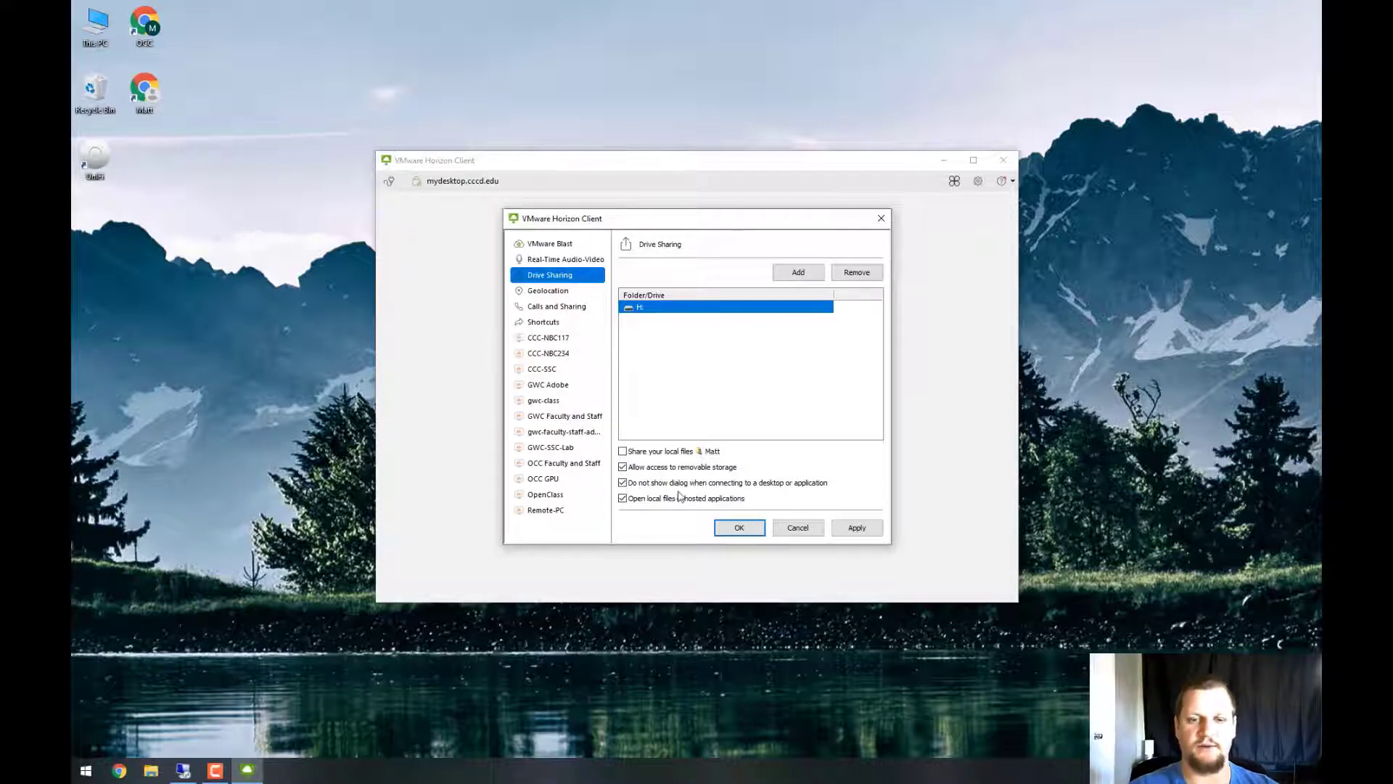
pyautogui.click(657, 453)
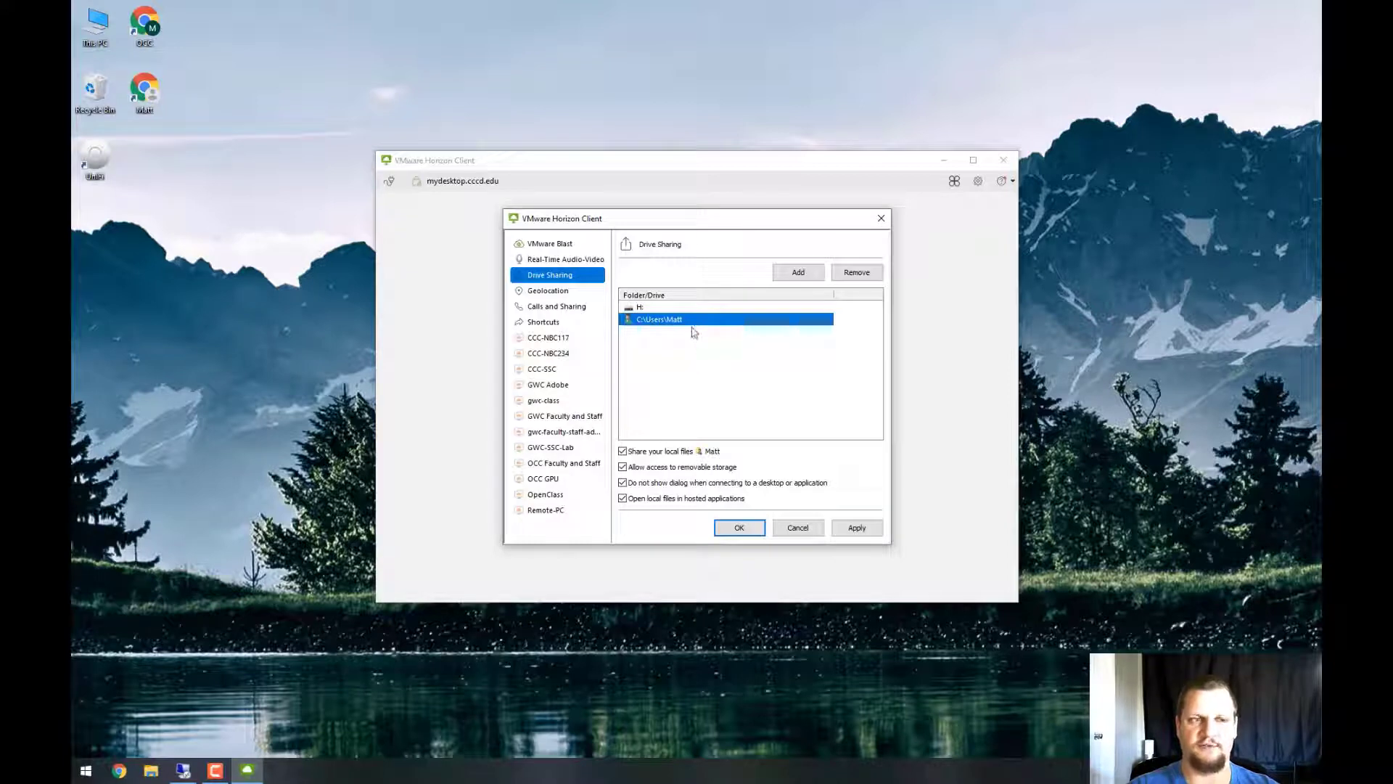
pyautogui.click(843, 528)
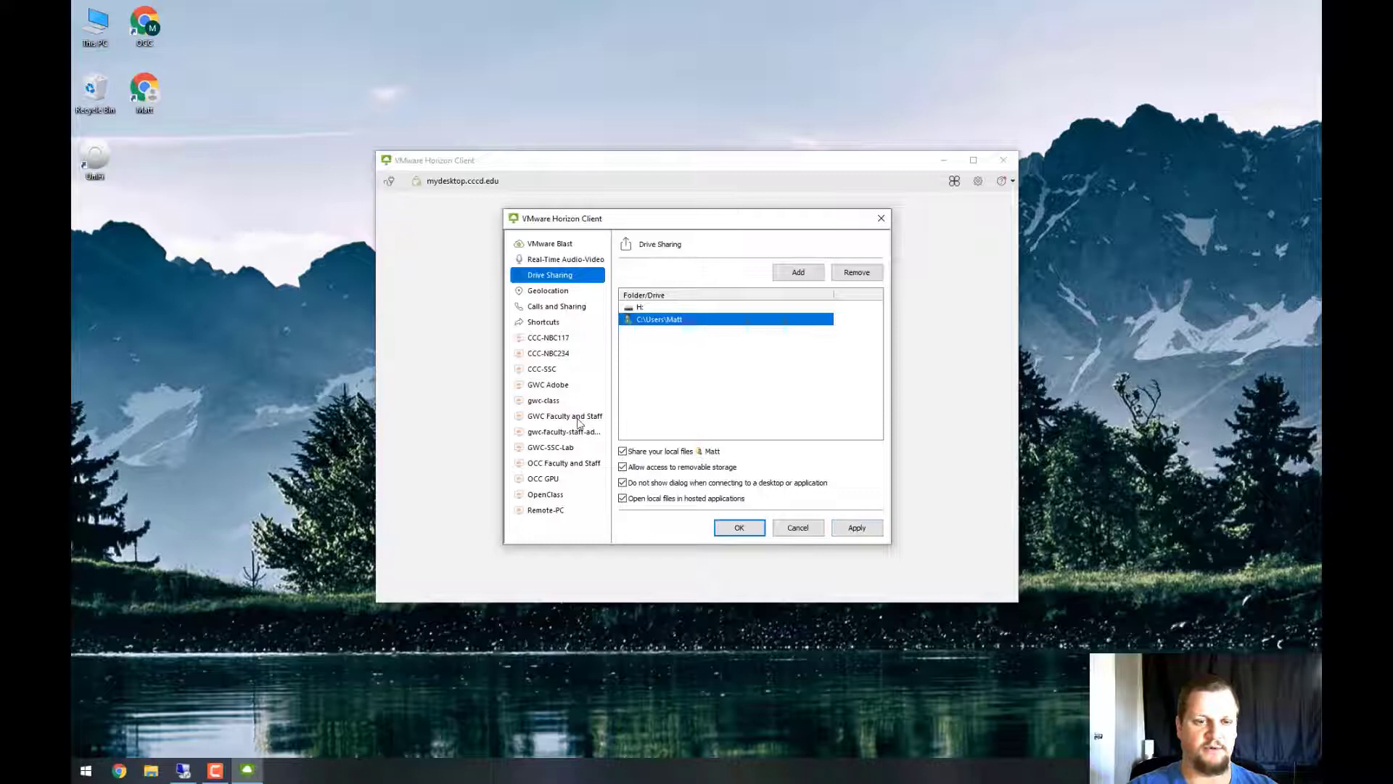
# Set the OCC Faculty and Staff desktop display to Window - Large
pyautogui.click(555, 481)
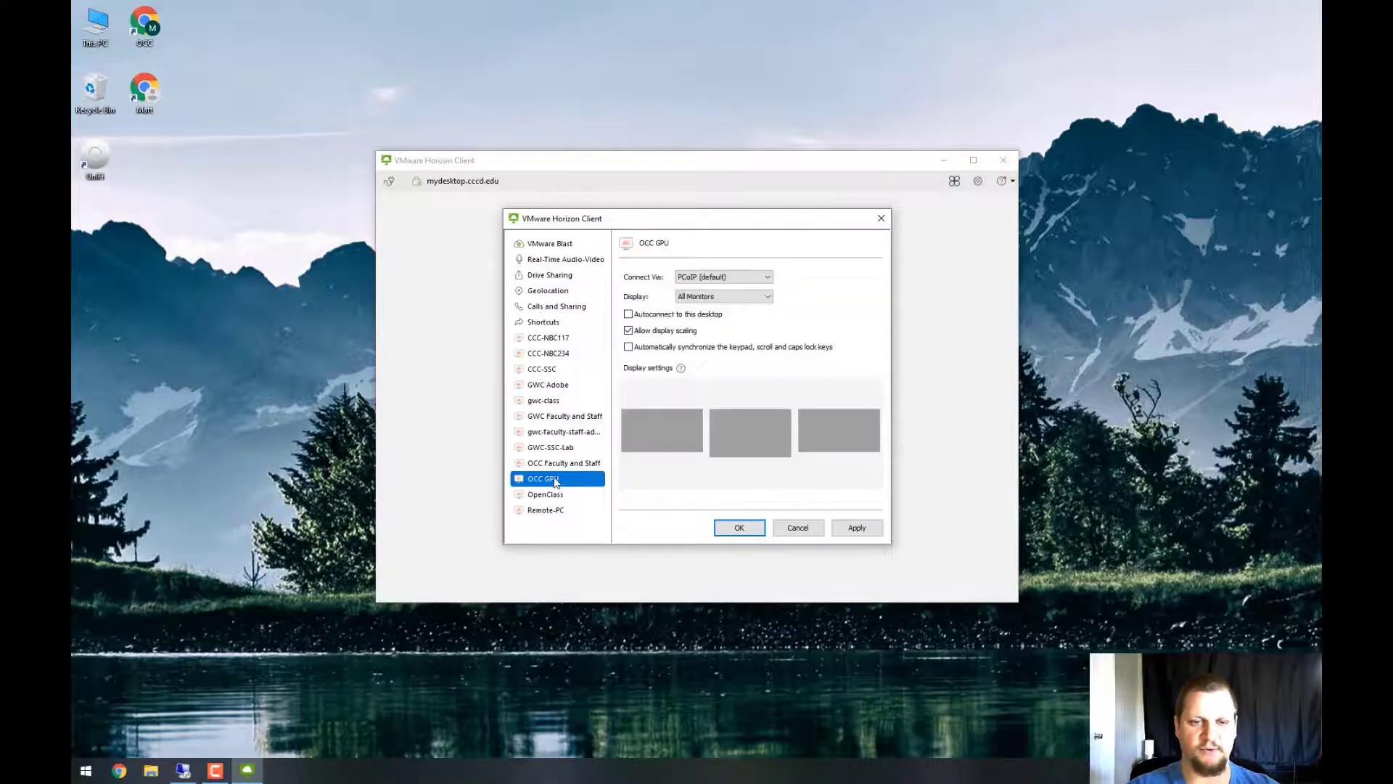
pyautogui.click(542, 468)
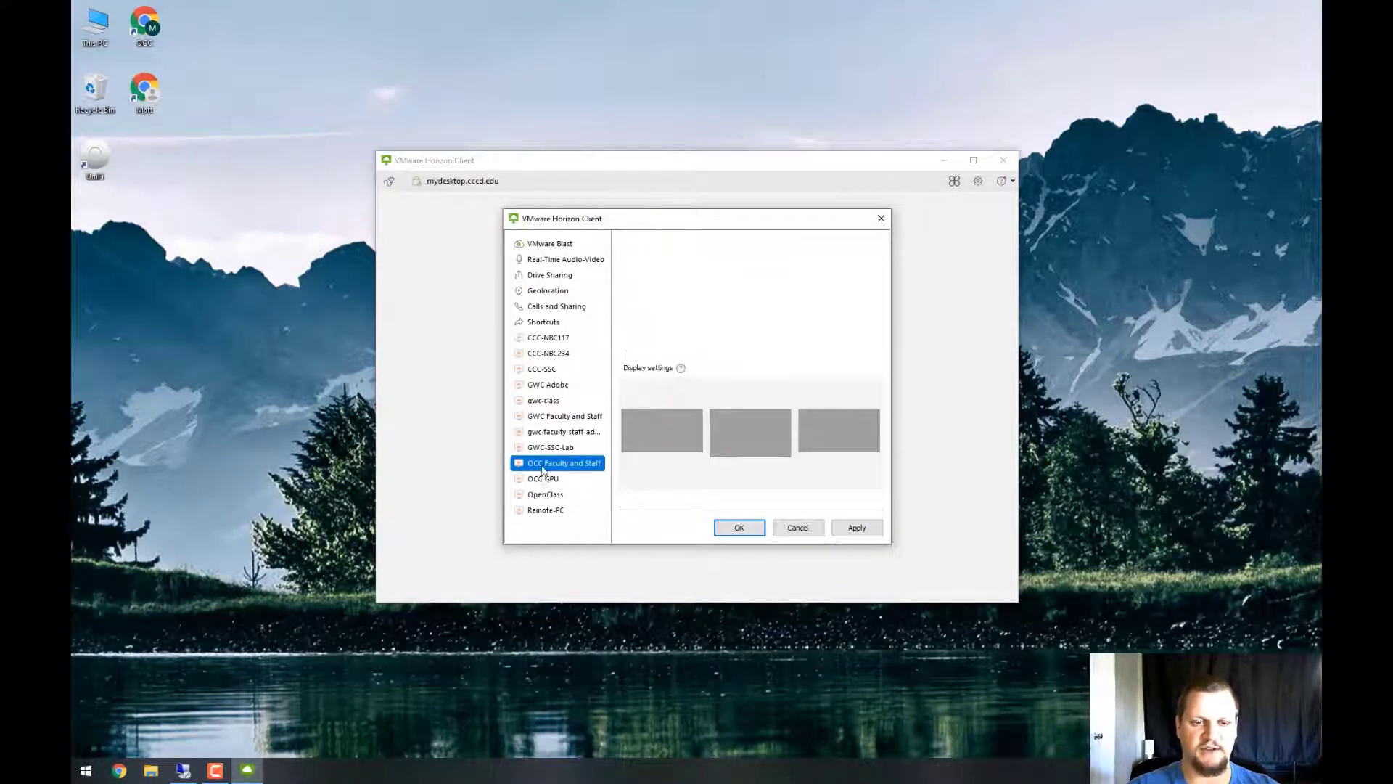
pyautogui.click(546, 479)
pyautogui.click(545, 465)
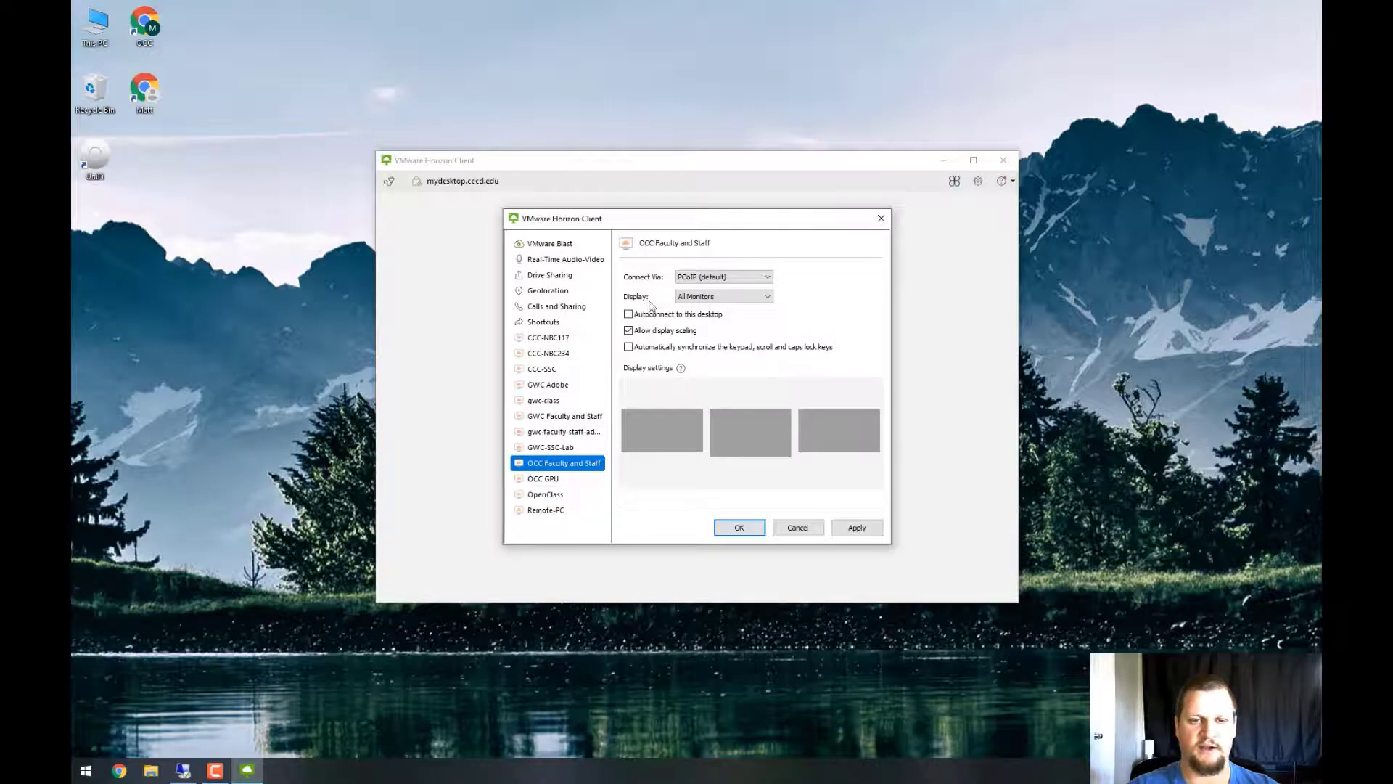
pyautogui.click(718, 296)
pyautogui.click(720, 325)
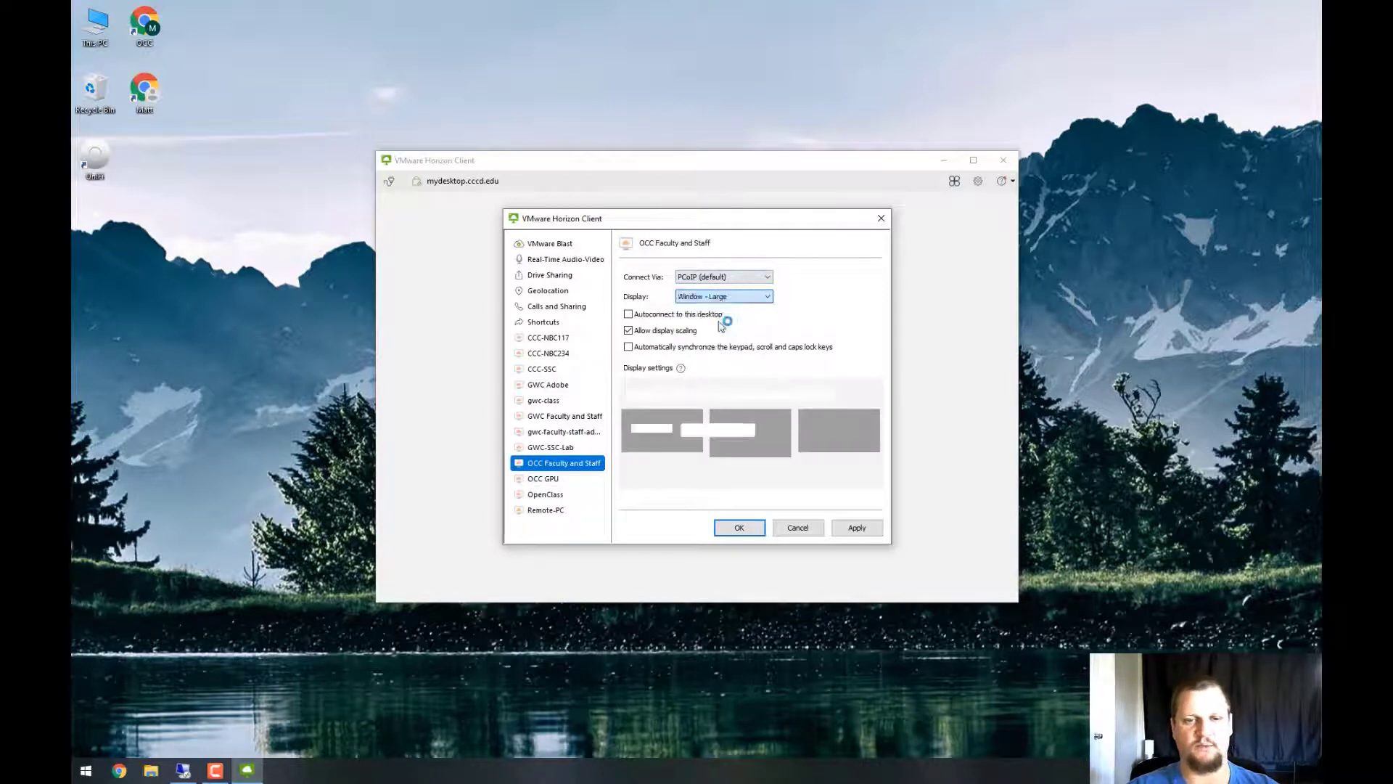
pyautogui.click(712, 300)
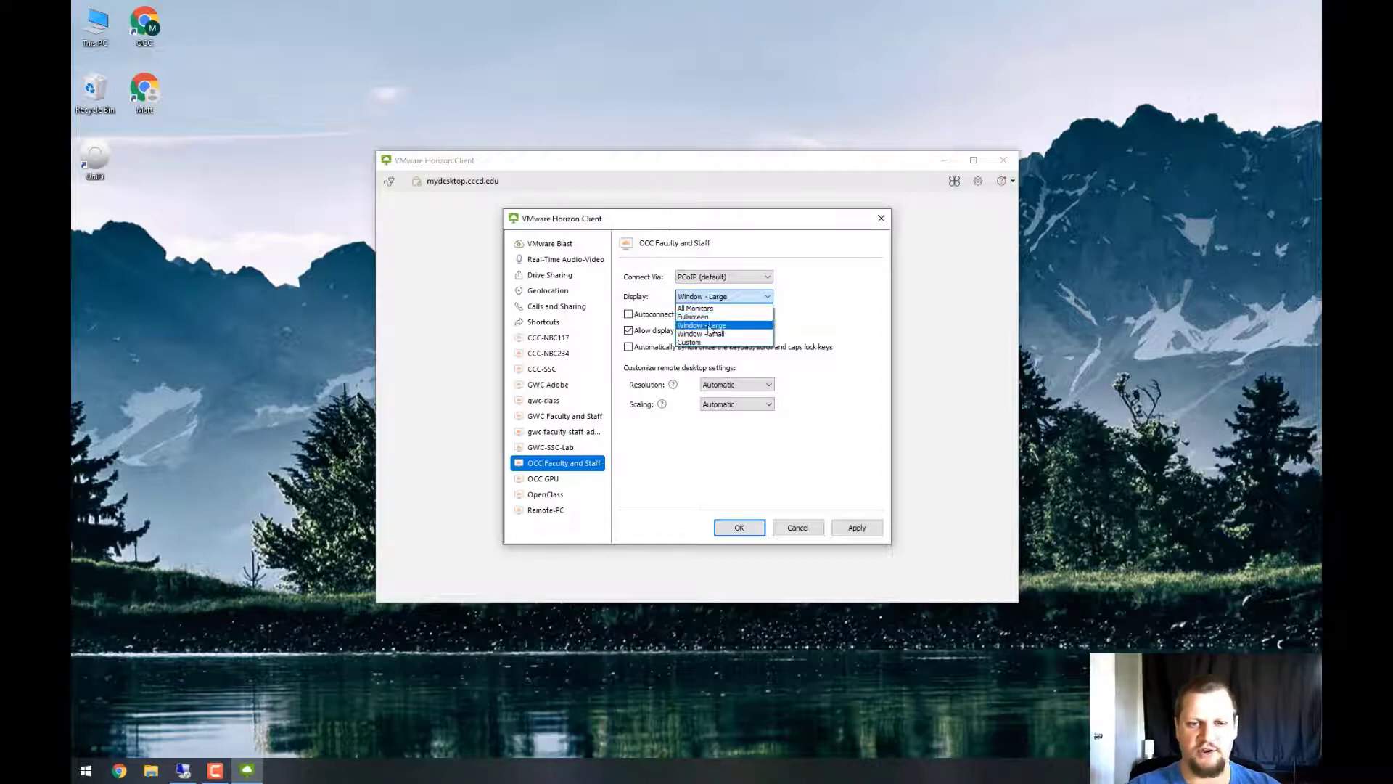
pyautogui.click(707, 325)
# Set the OCC GPU and OpenClass displays to Window - Large and apply
pyautogui.click(560, 480)
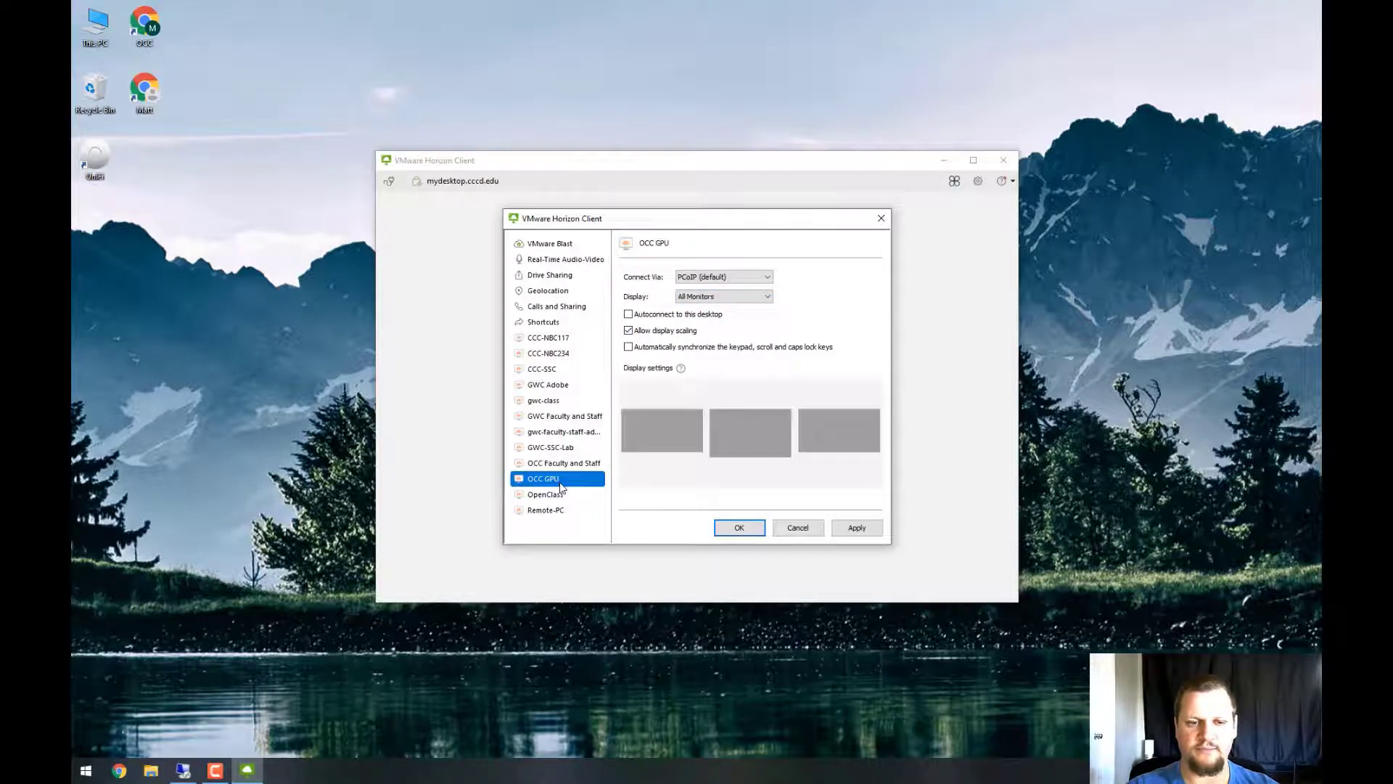
pyautogui.click(708, 299)
pyautogui.click(712, 325)
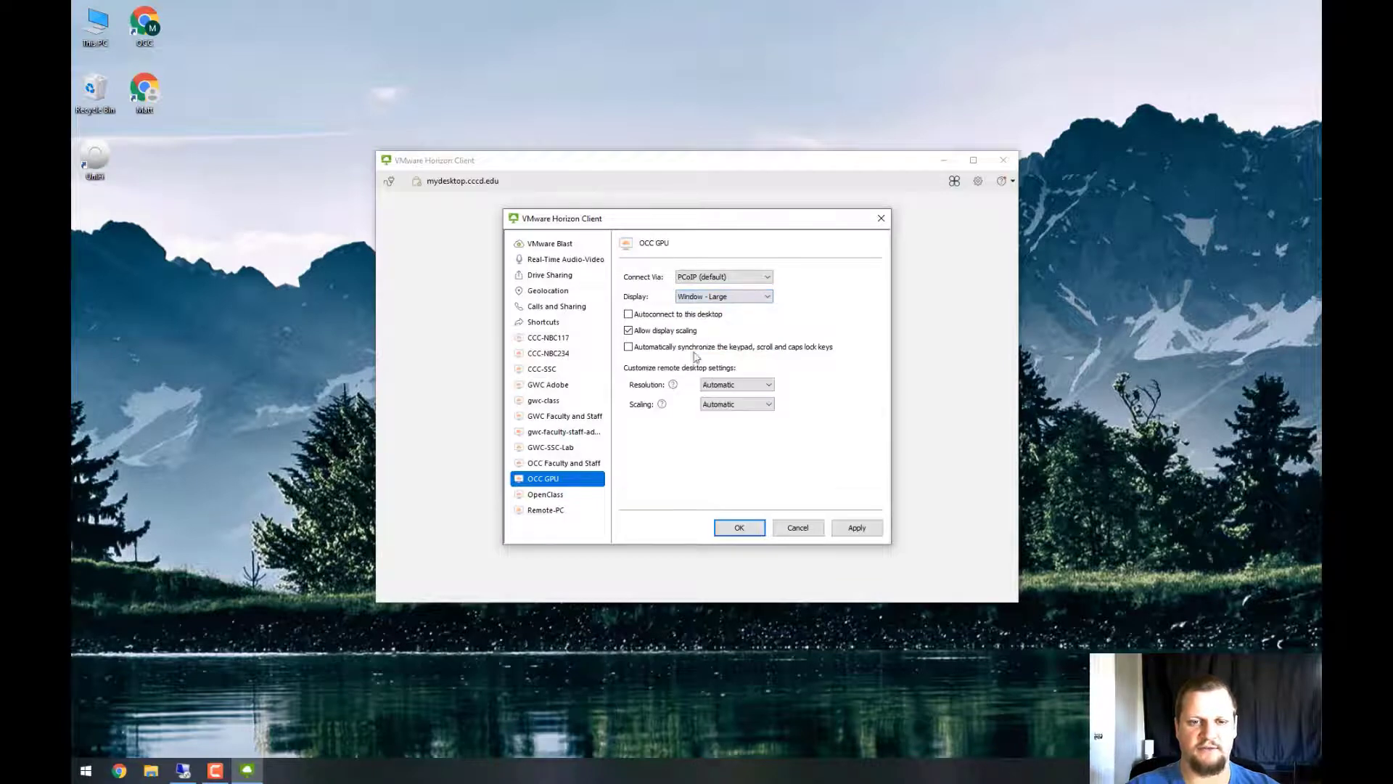
pyautogui.click(570, 493)
pyautogui.click(743, 297)
pyautogui.click(725, 325)
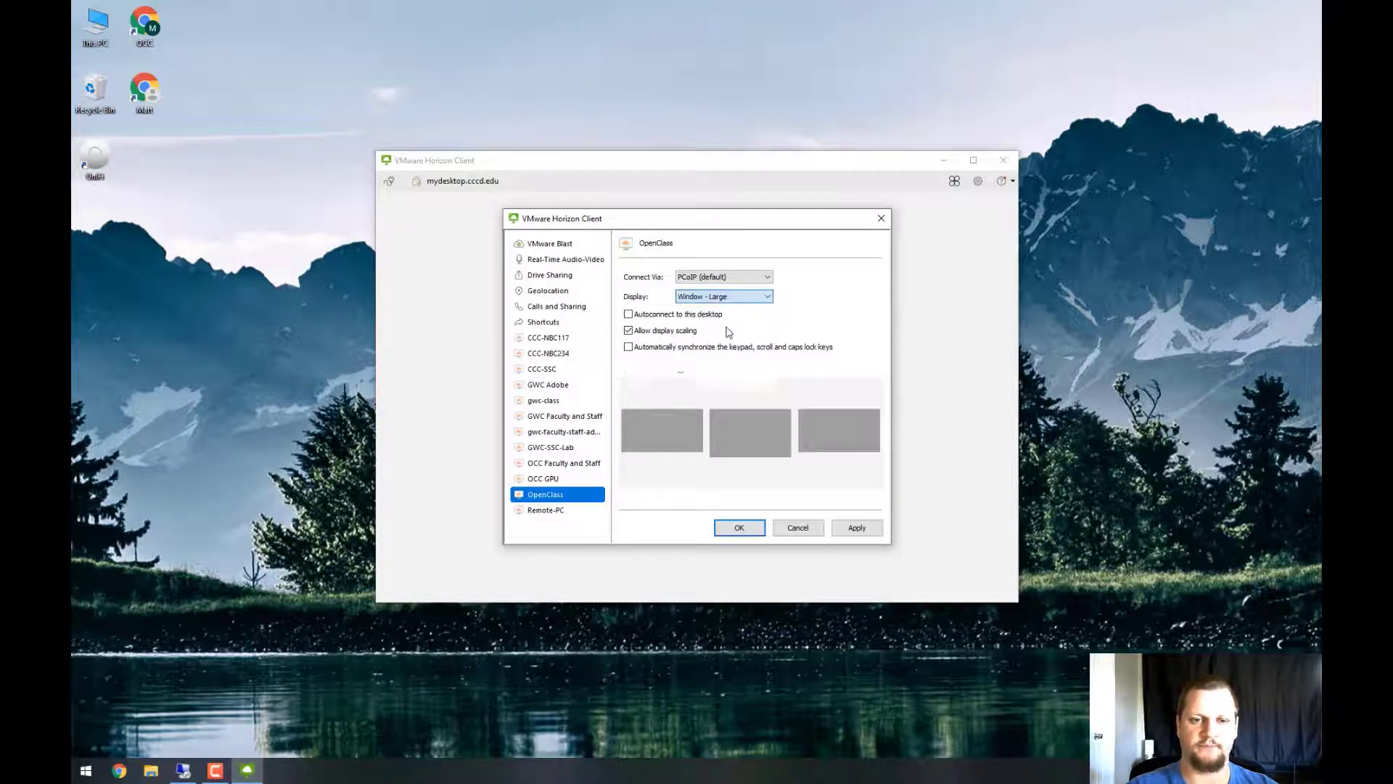
pyautogui.click(854, 529)
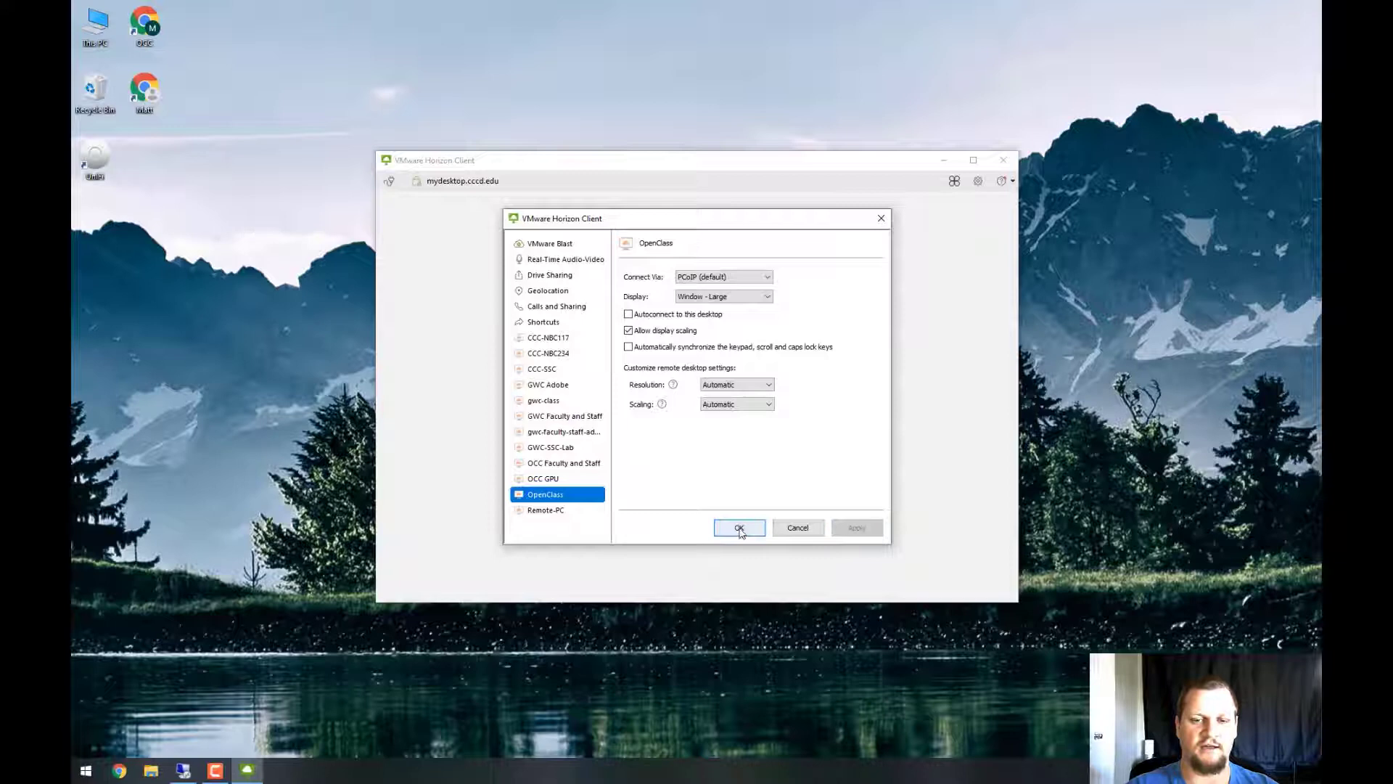
# Confirm the settings with OK, then launch the OCC GPU desktop from the desktop list
pyautogui.click(739, 528)
pyautogui.moveTo(580, 167); pyautogui.dragTo(585, 125)
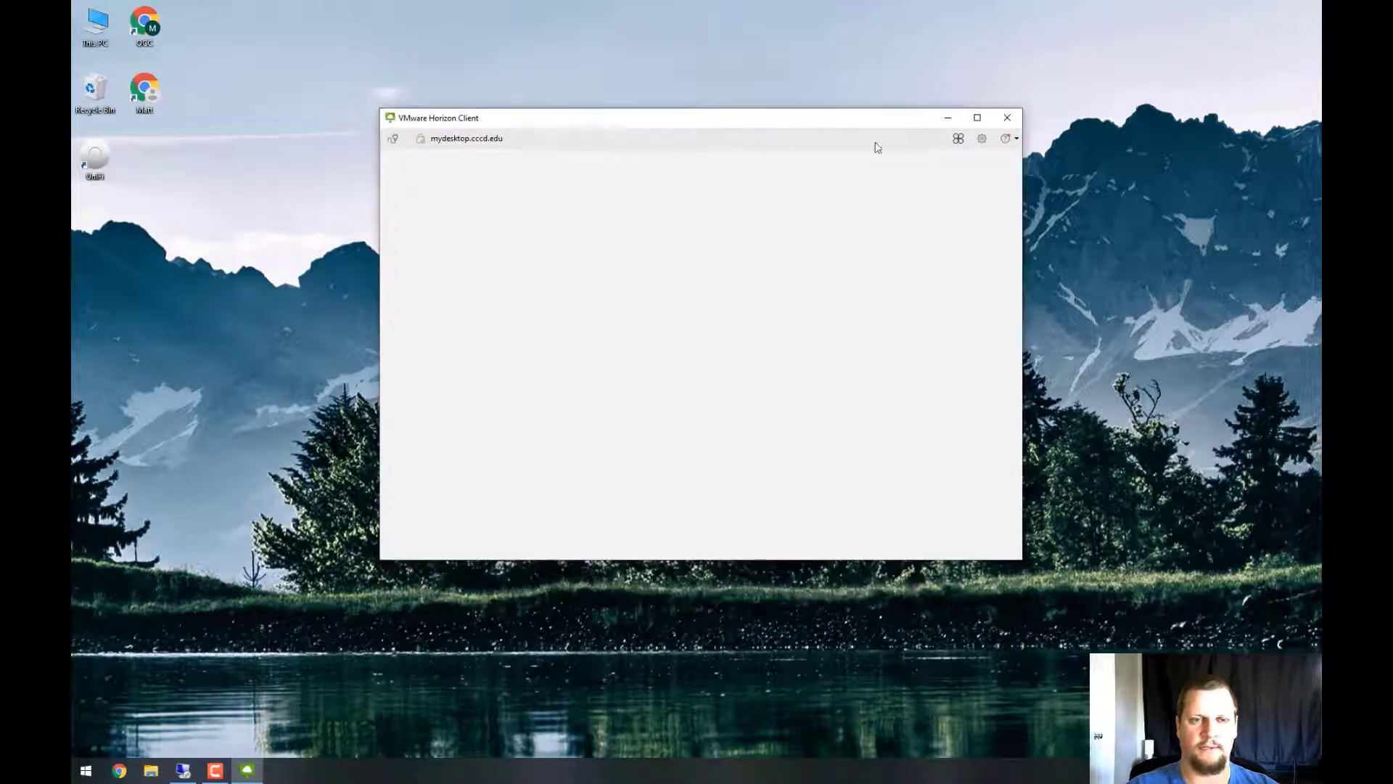
pyautogui.click(956, 138)
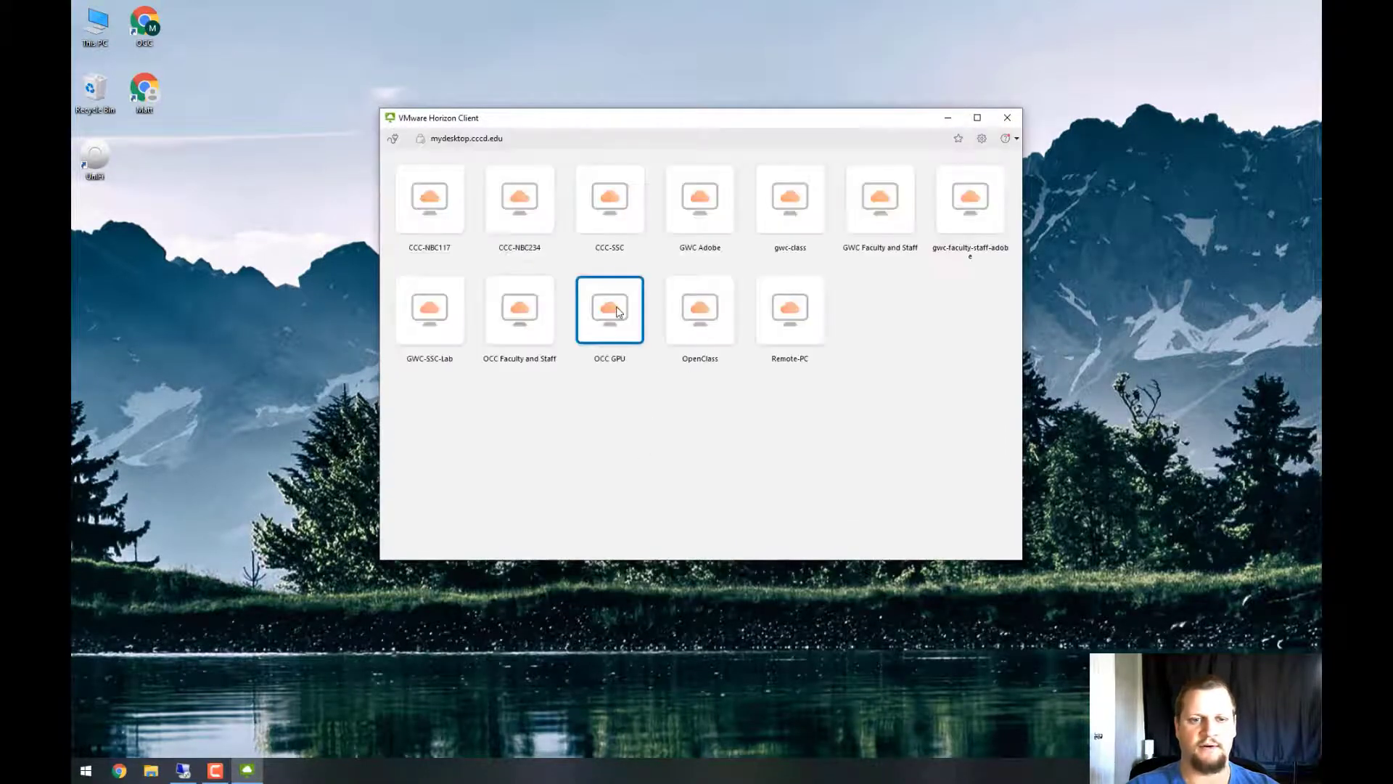
pyautogui.doubleClick(618, 312)
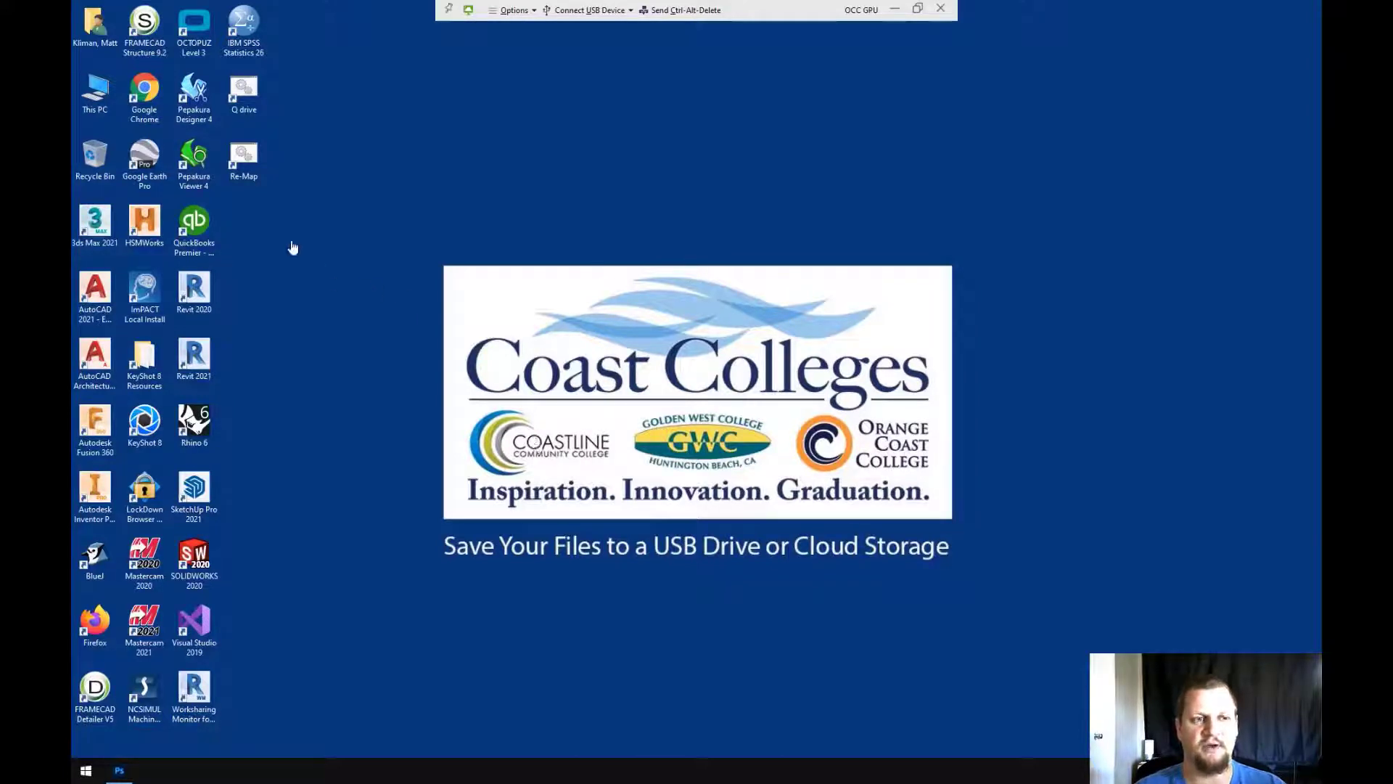
# Create a folder named 'Occ Class Projects' on Network Drive (Y:) via This PC
pyautogui.doubleClick(95, 94)
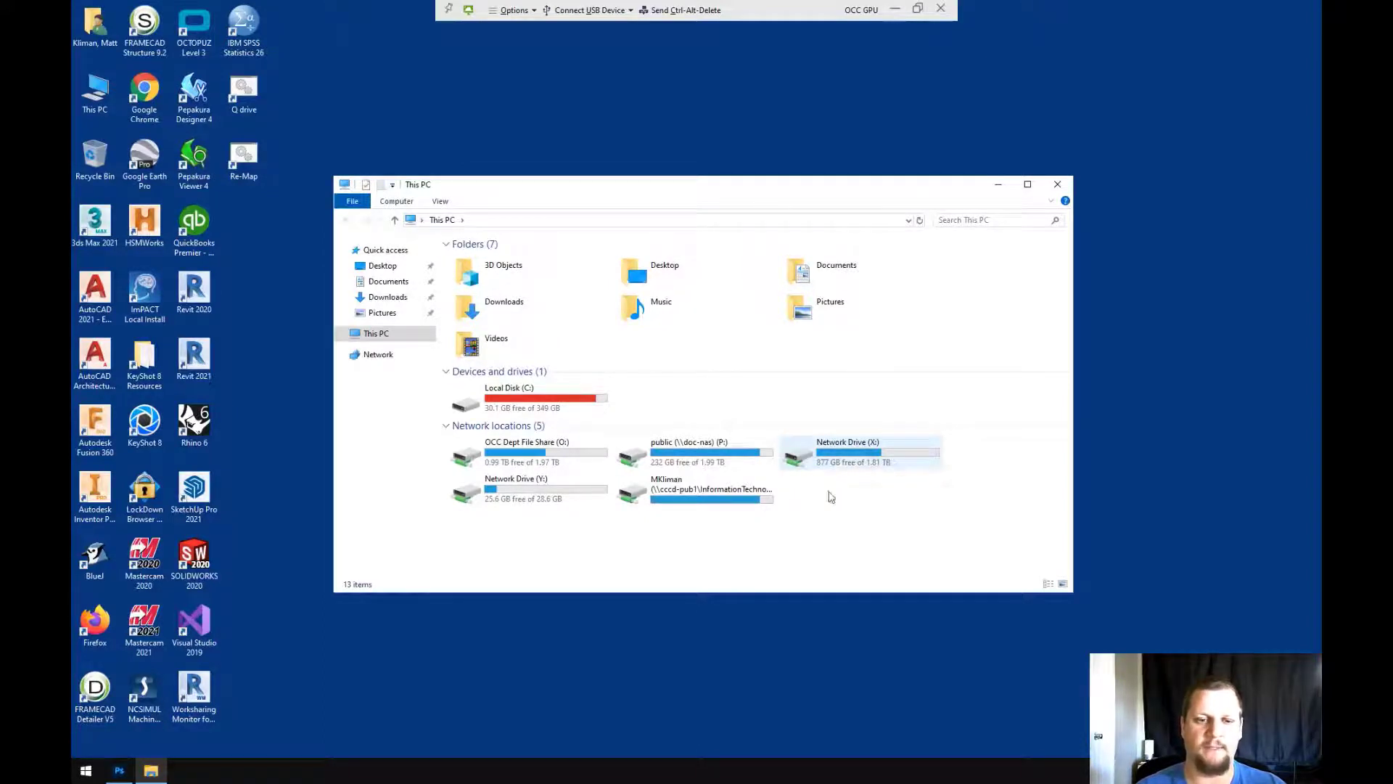
pyautogui.doubleClick(519, 499)
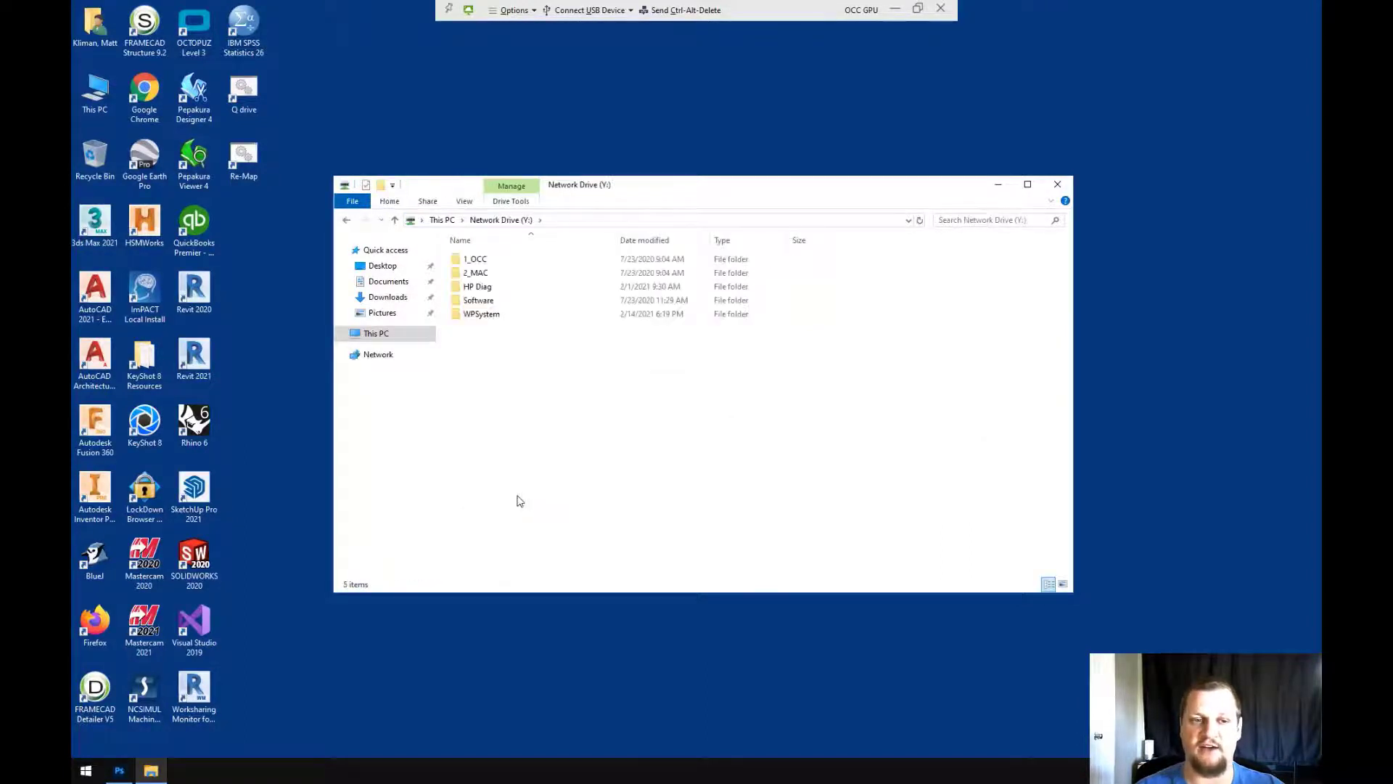
pyautogui.rightClick(475, 338)
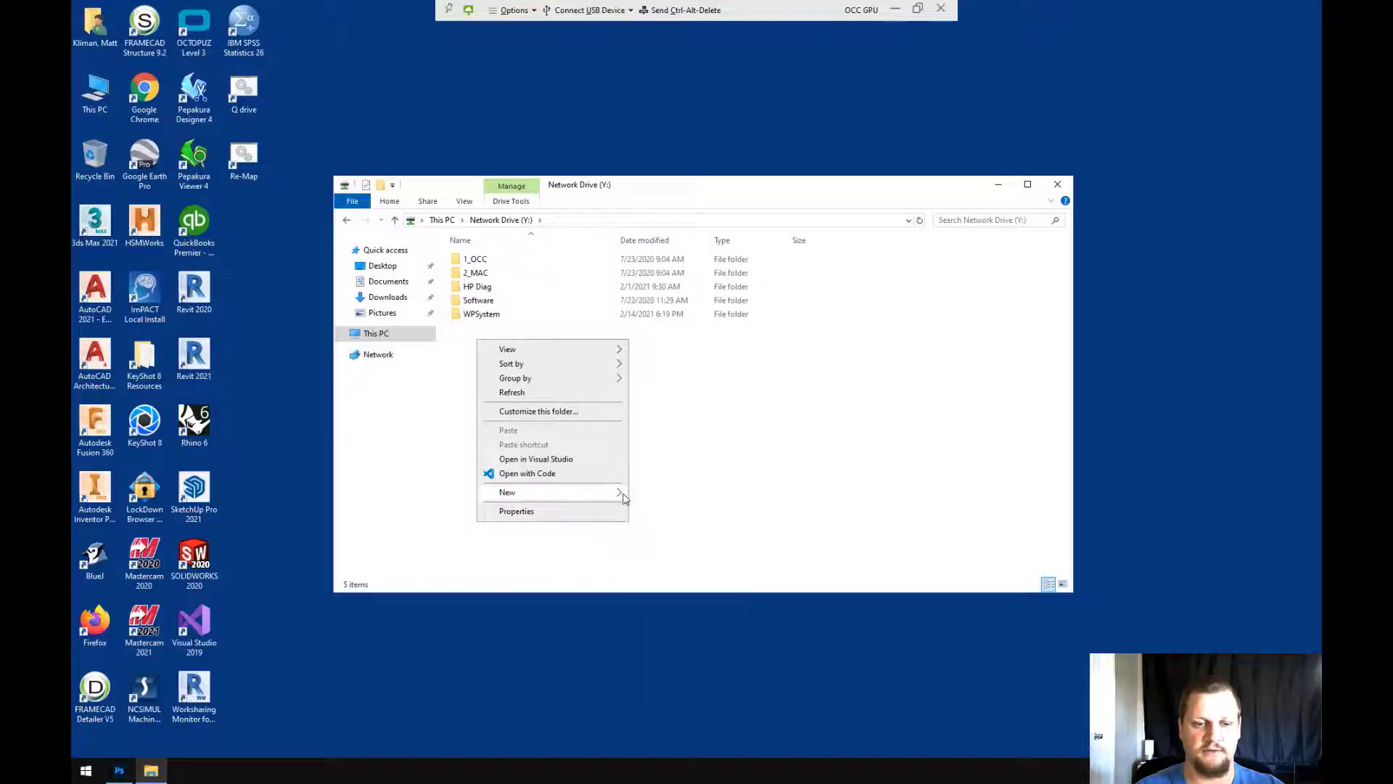
pyautogui.click(660, 496)
pyautogui.write('Occ ')
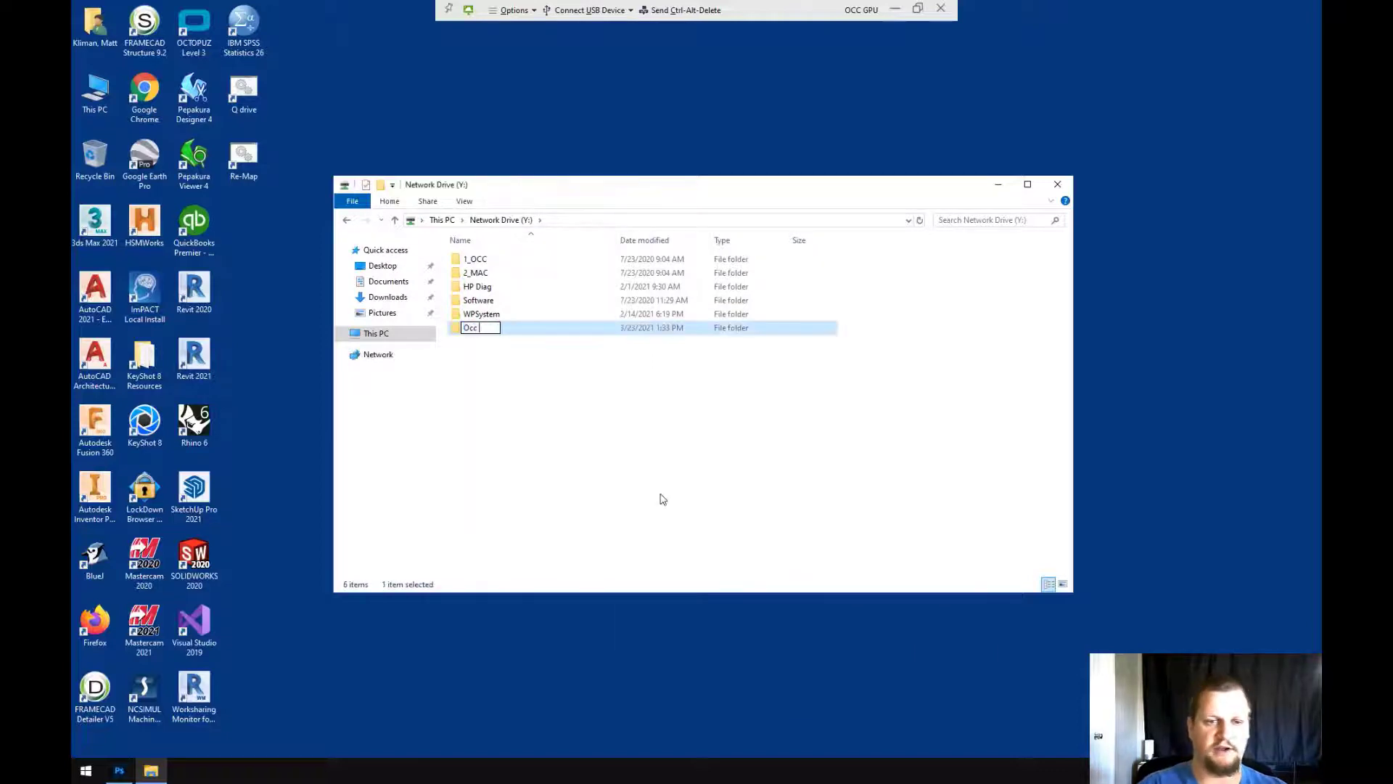
pyautogui.write('Class Projects')
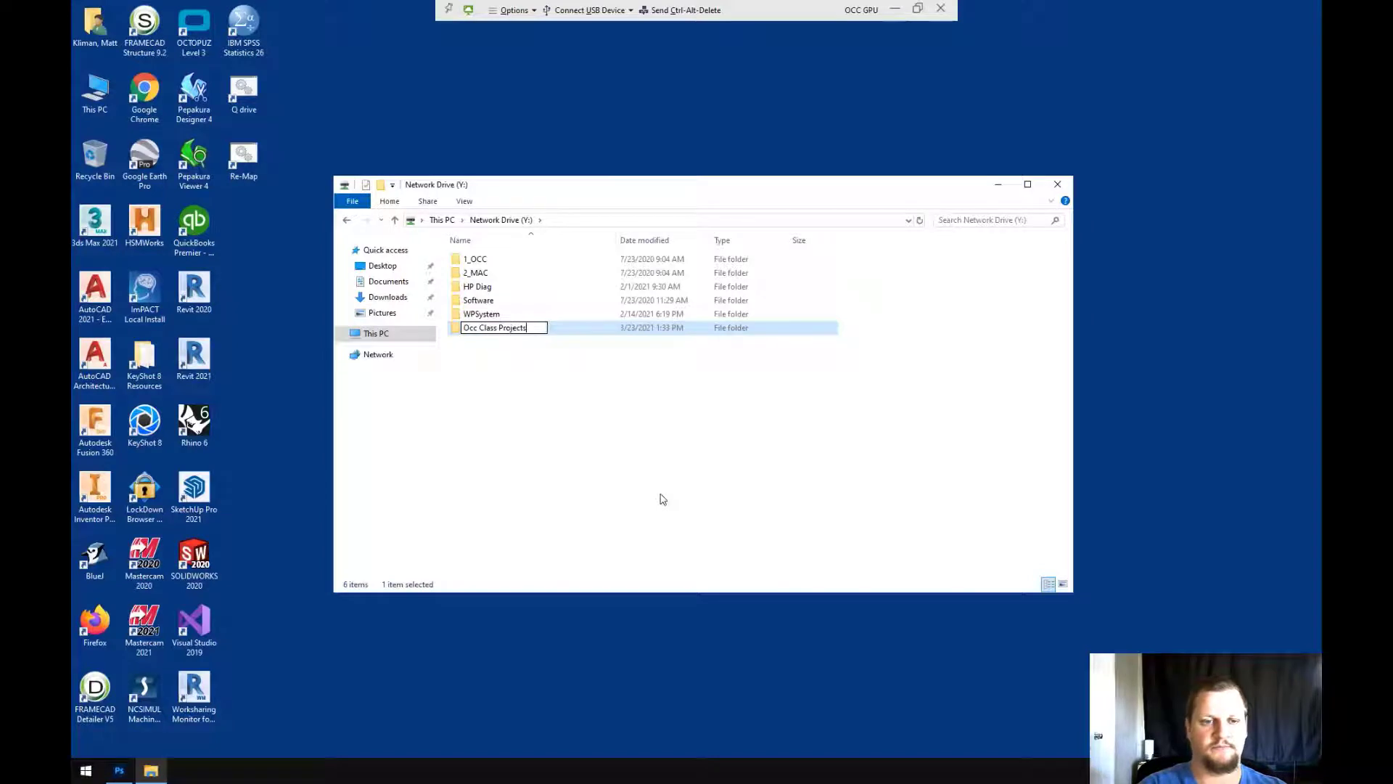
pyautogui.click(667, 496)
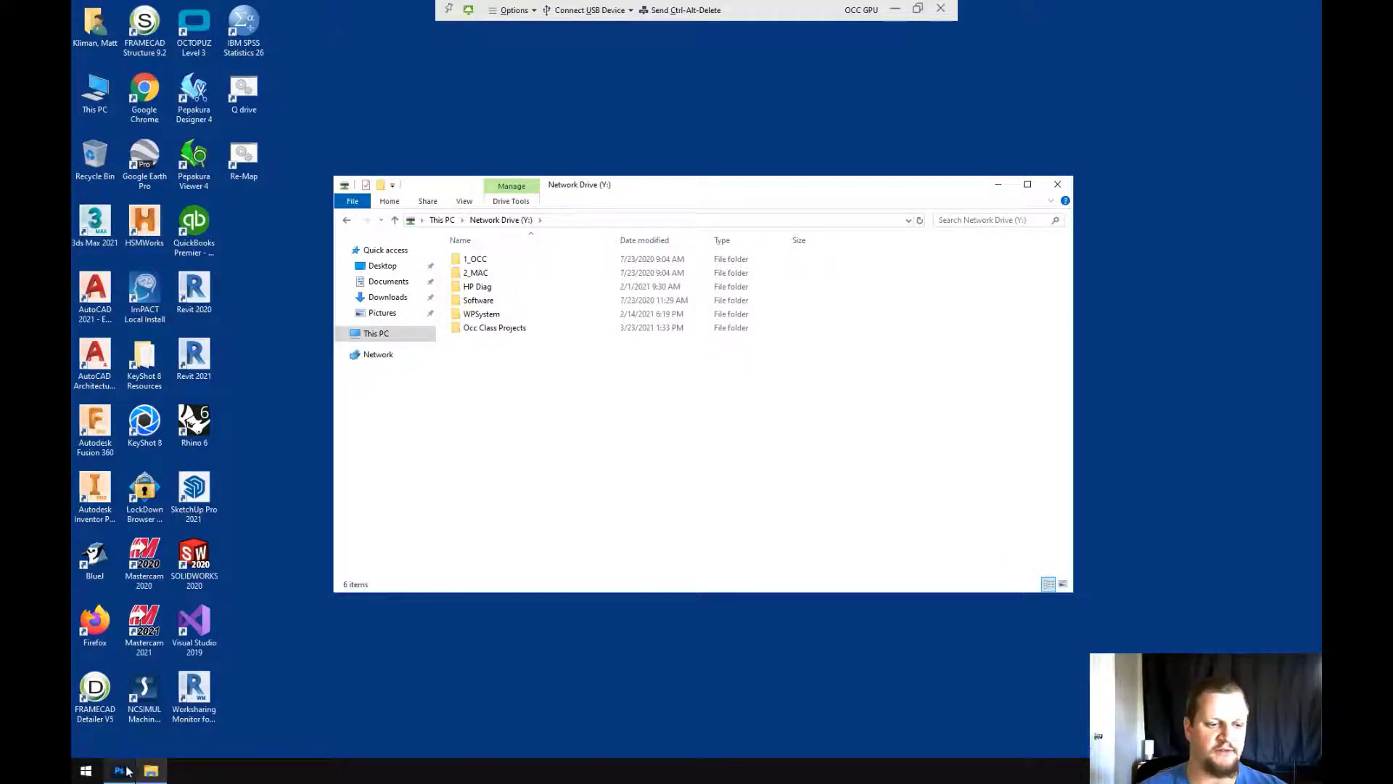
# Switch to Photoshop and create a blank 2100 × 1500 px, 300 ppi document
pyautogui.click(119, 770)
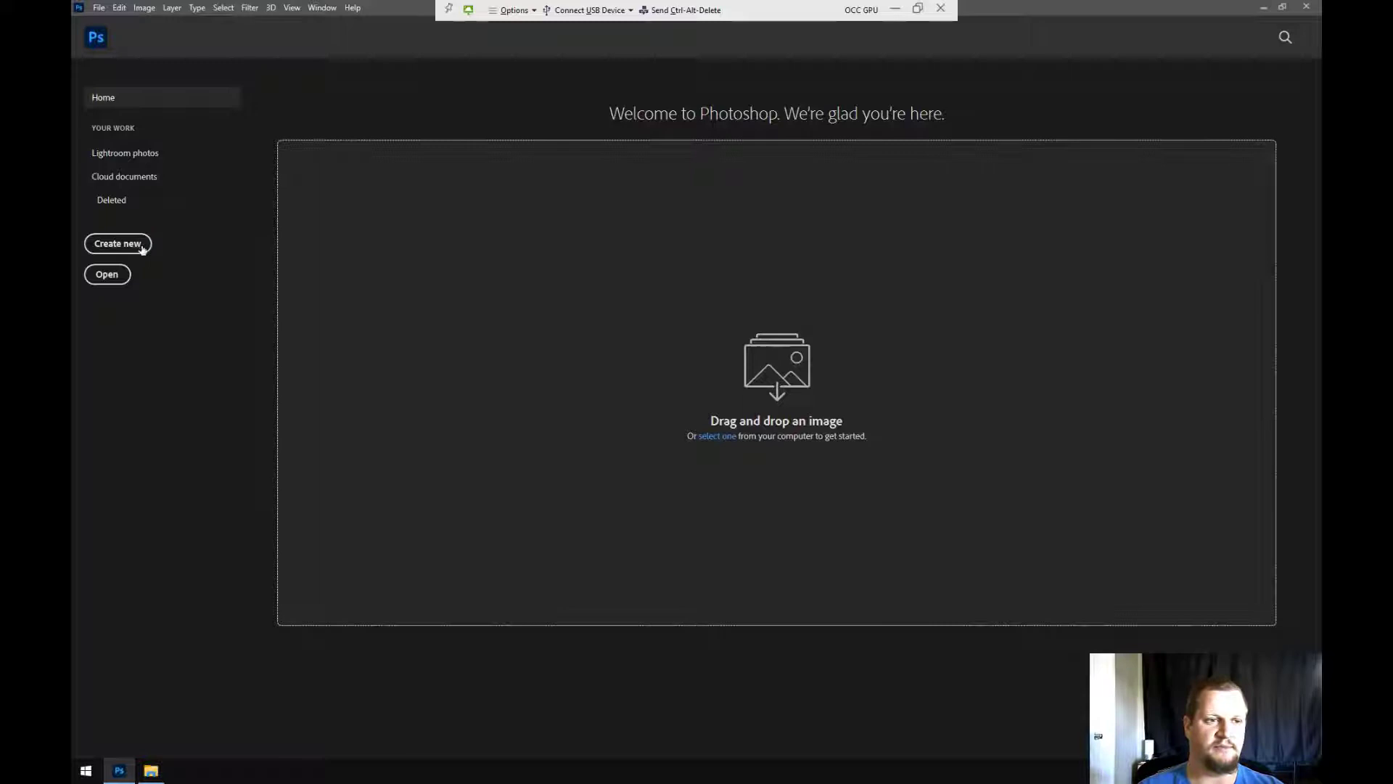
pyautogui.click(139, 245)
pyautogui.press('Escape')
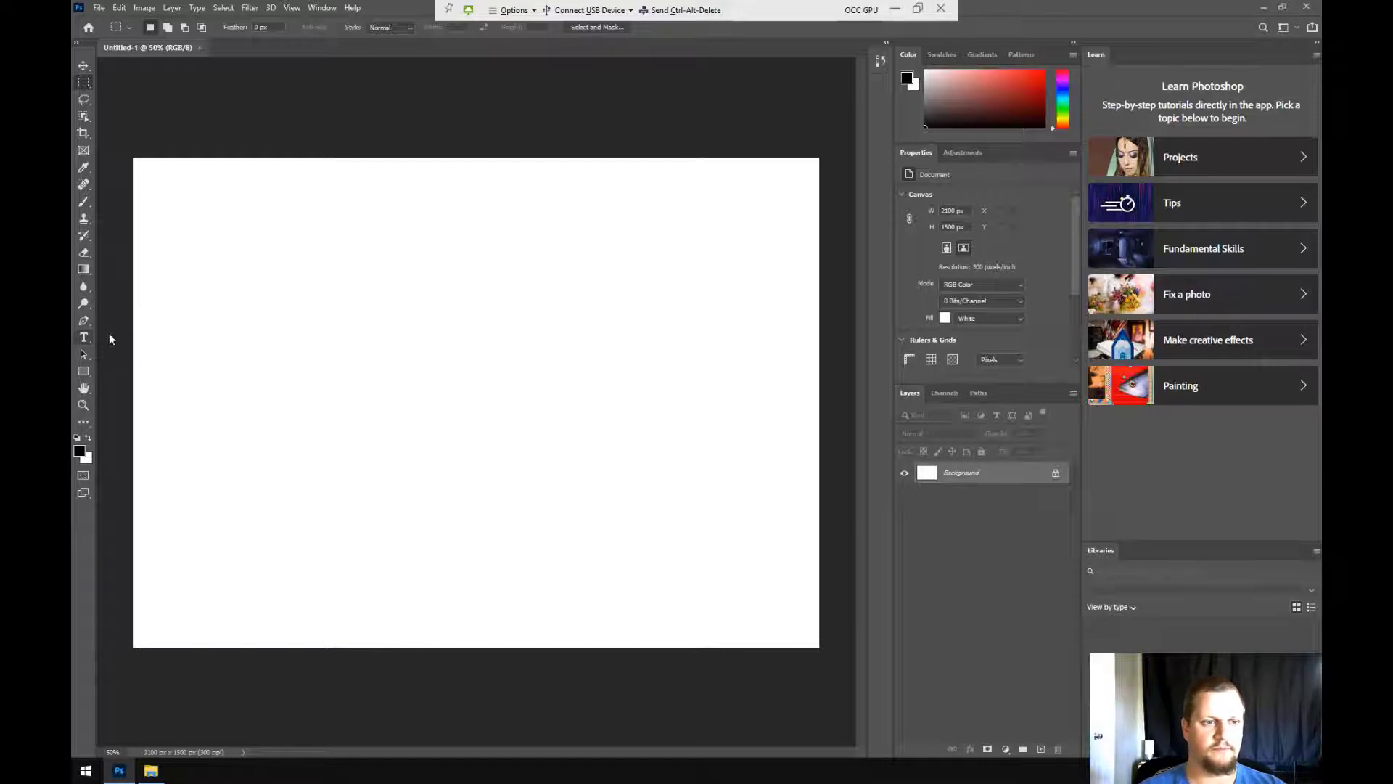
# Add a 'Test Test' text layer to the canvas, commit it, and start saving with Ctrl+S
pyautogui.click(82, 338)
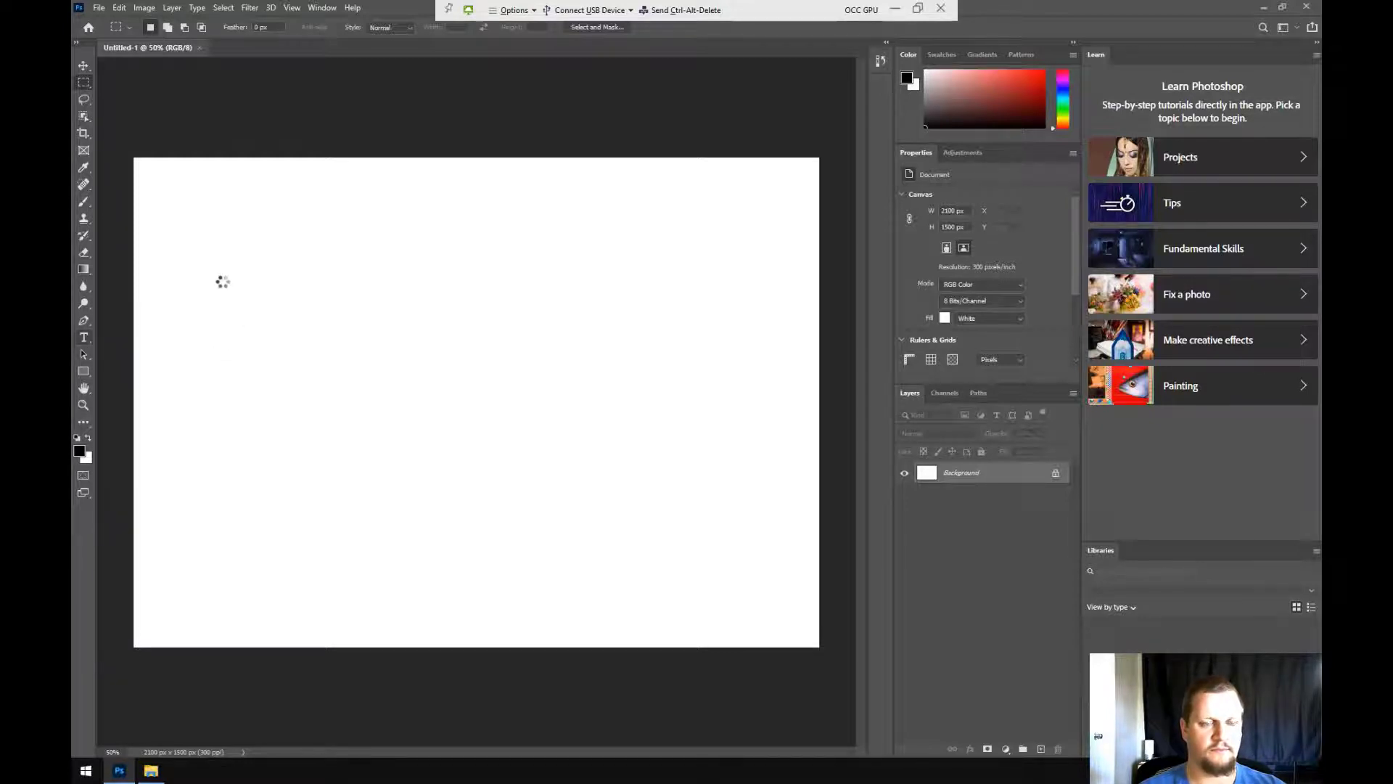
pyautogui.click(264, 300)
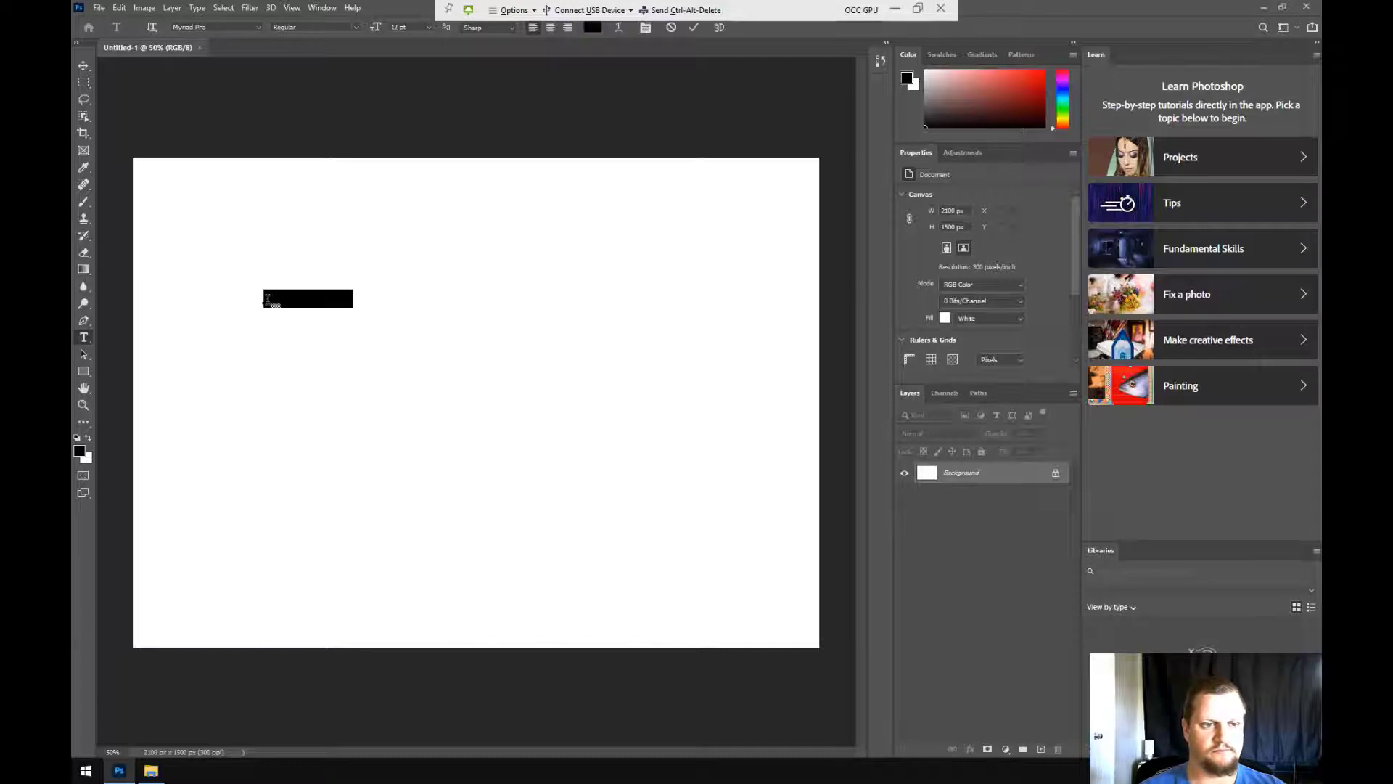
pyautogui.tripleClick(314, 296)
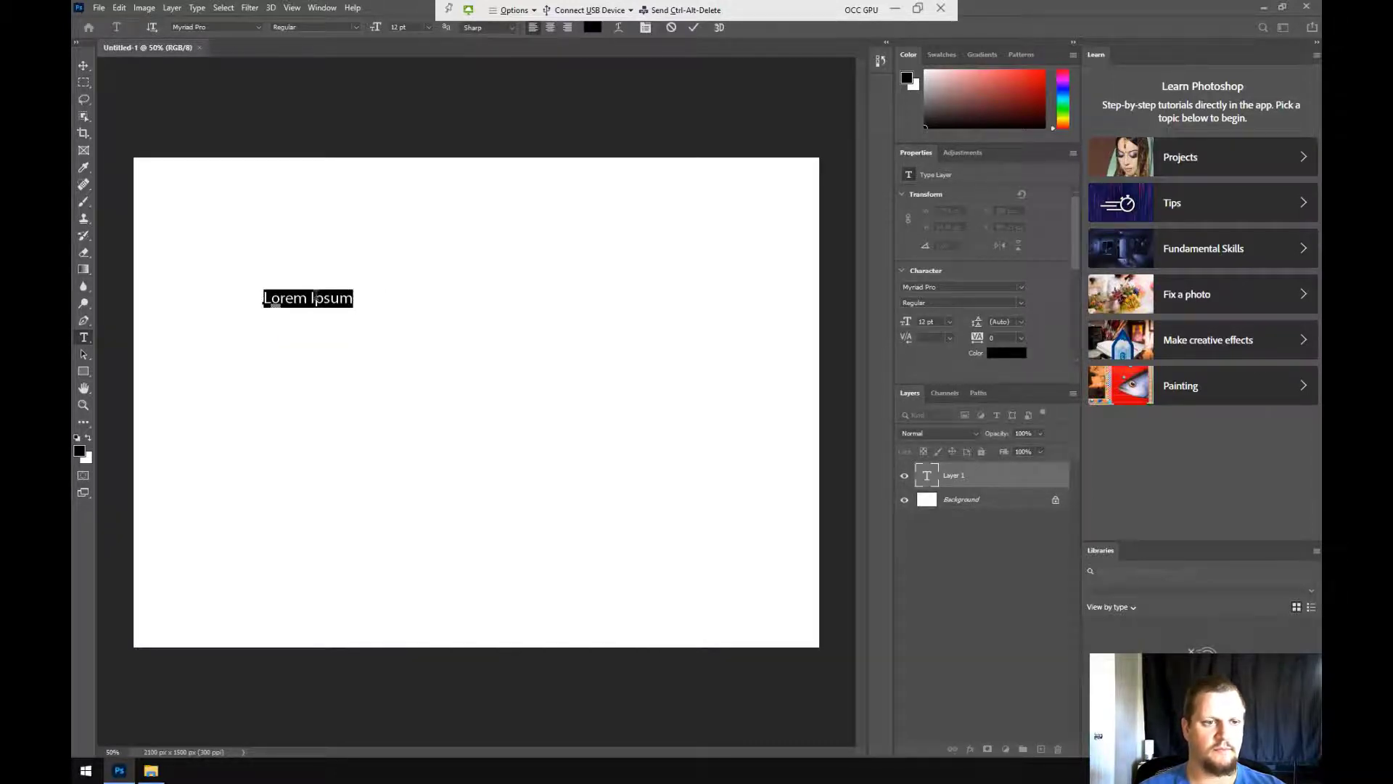
pyautogui.write('Test Test')
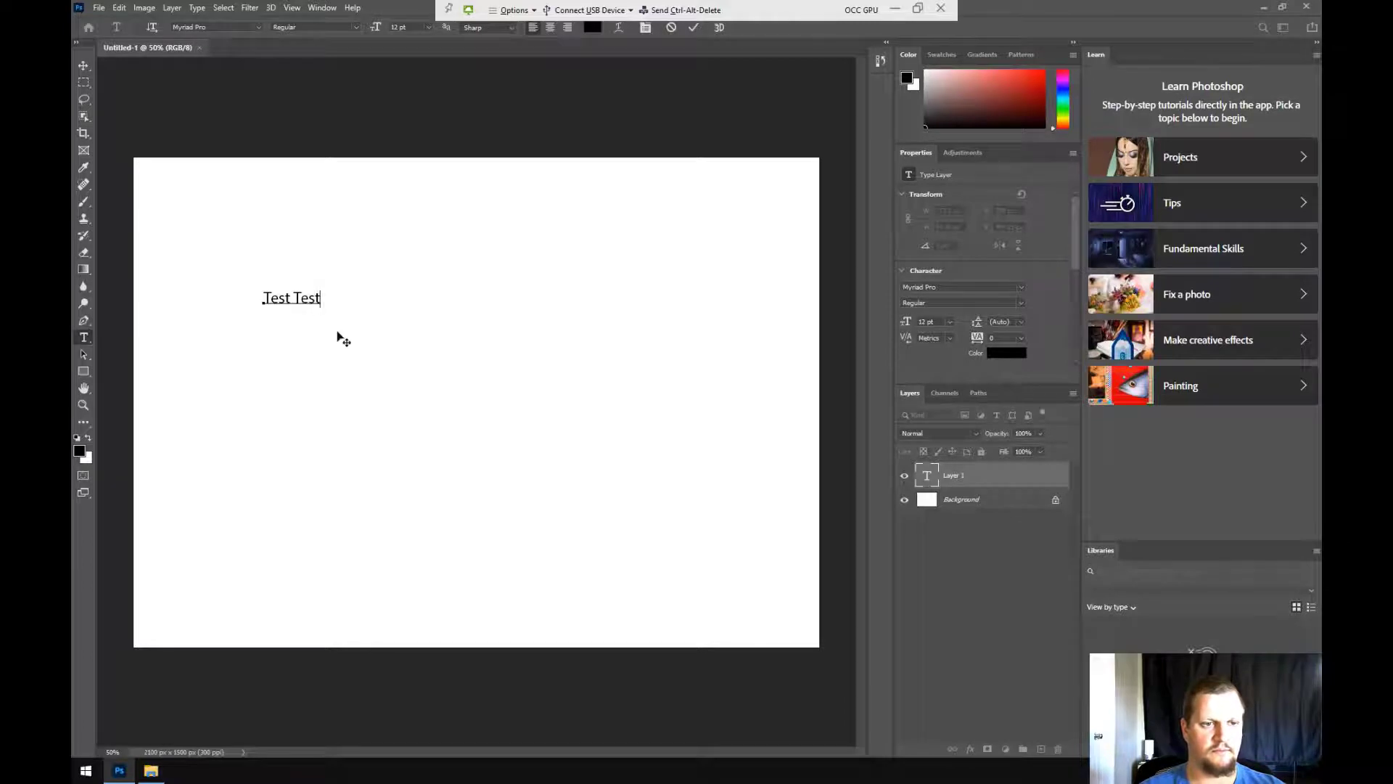
pyautogui.hotkey('ctrl', 'a')
pyautogui.hotkey('ctrl', 'Return')
pyautogui.hotkey('ctrl', 's')
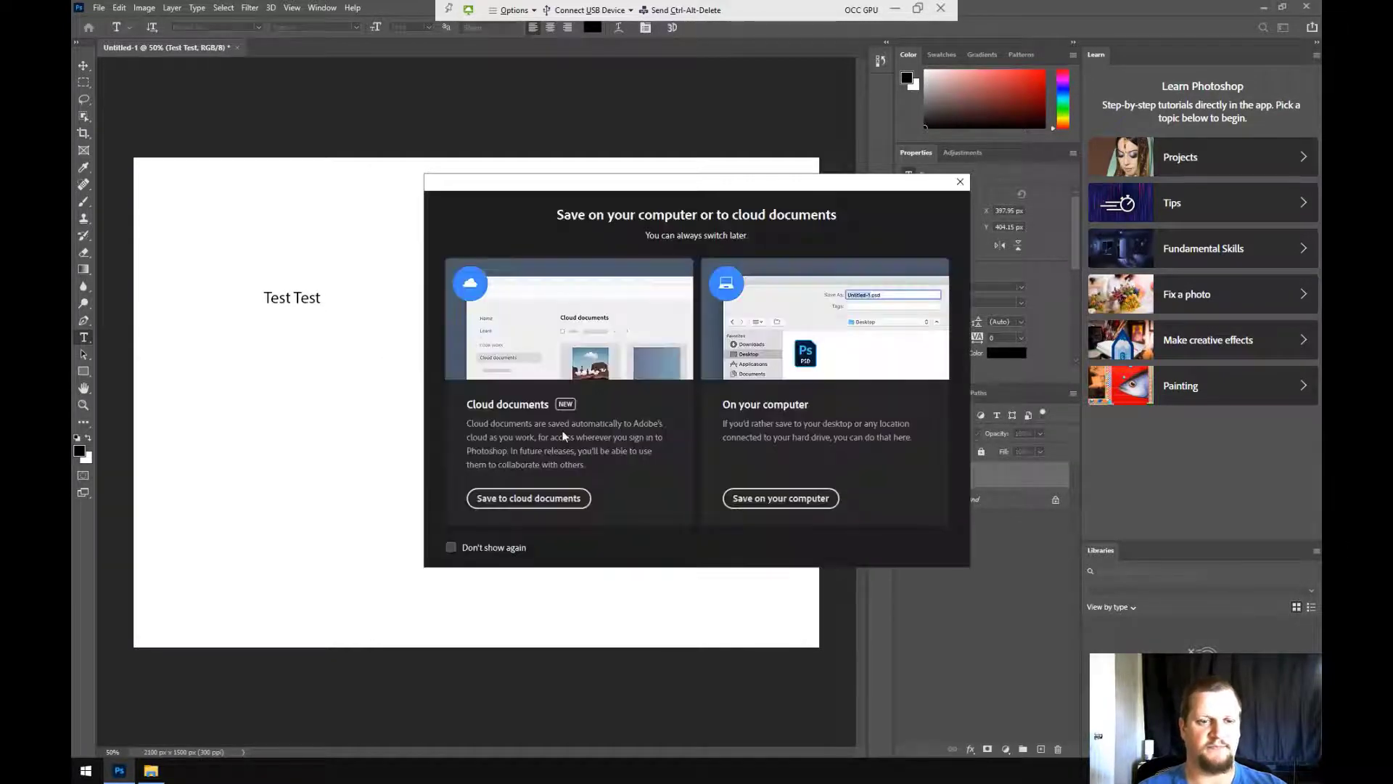
# Choose to save on the computer and browse to Network Drive (Y:) > Occ Class Projects
pyautogui.click(736, 500)
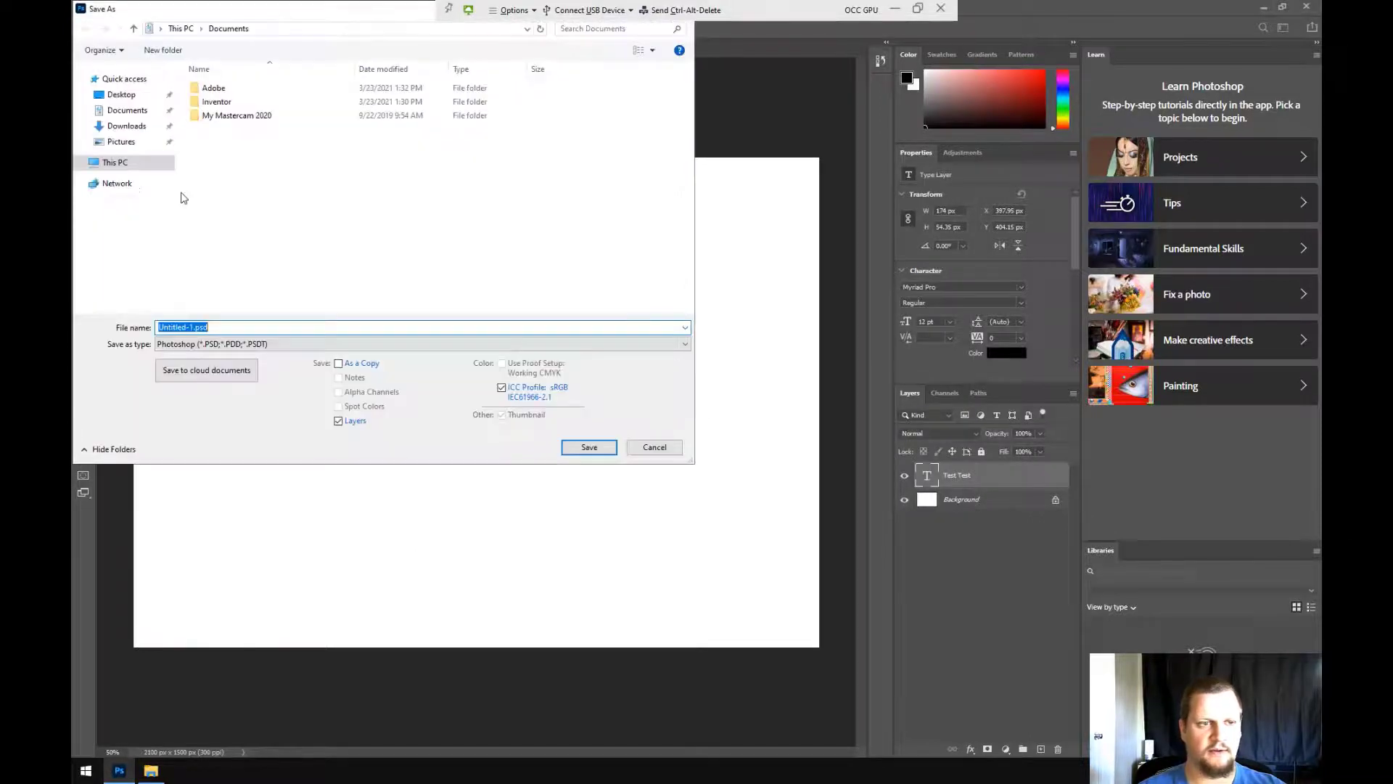
pyautogui.click(119, 165)
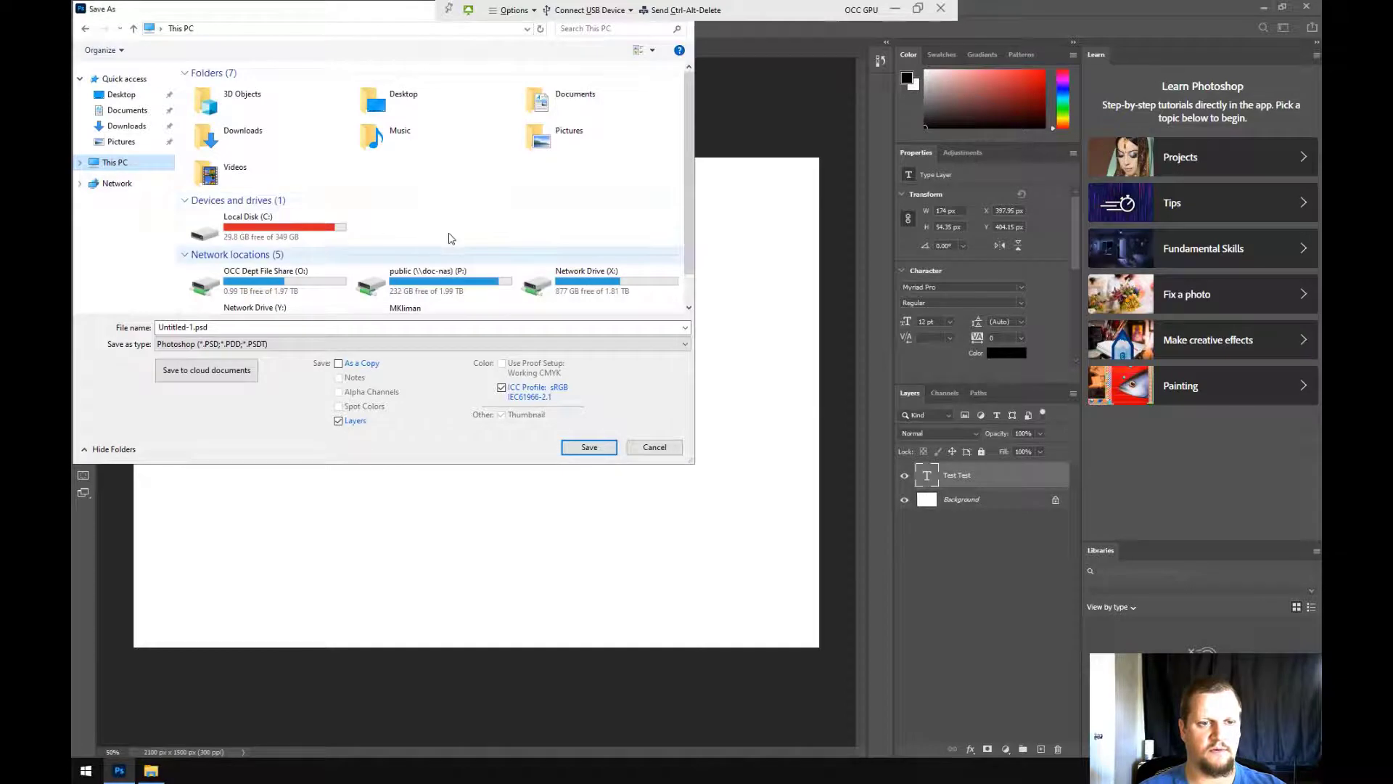
pyautogui.scroll(-1, 382, 276)
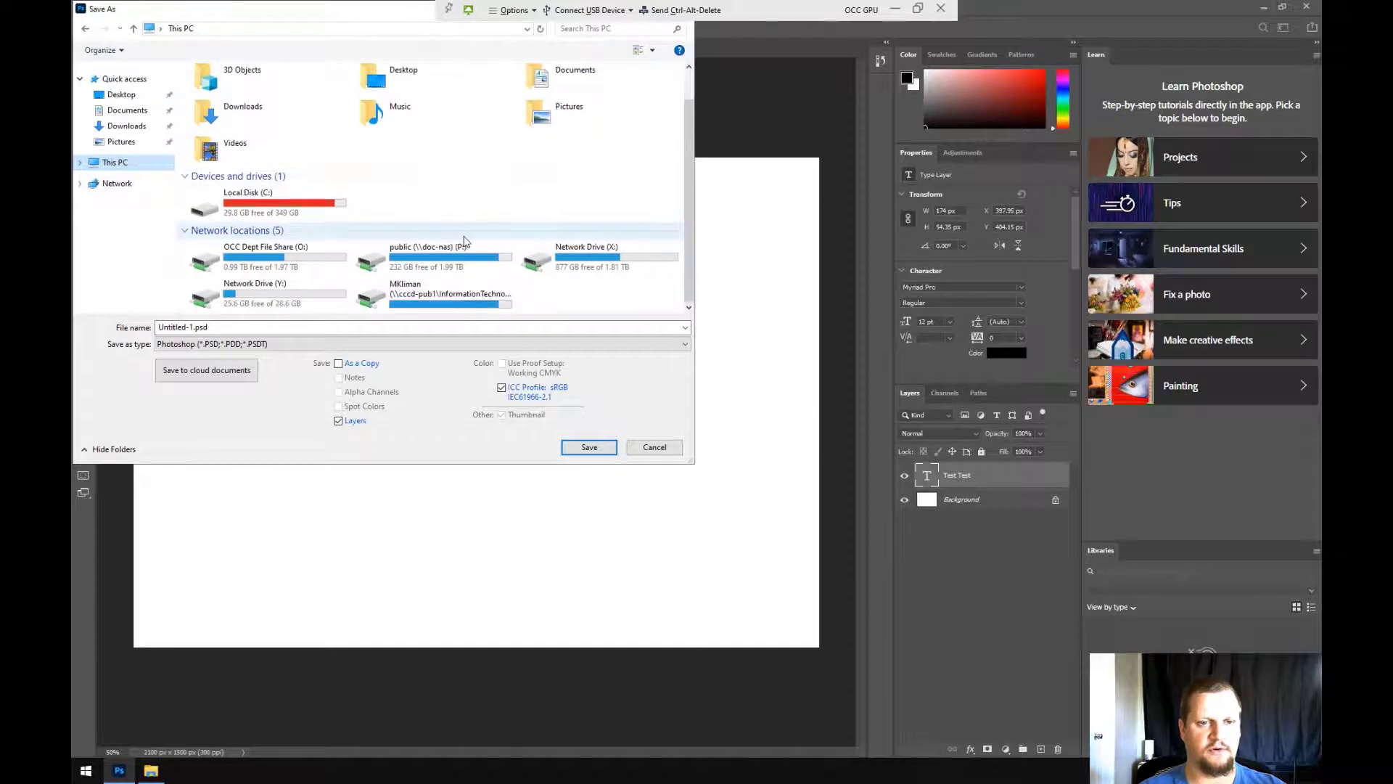
pyautogui.click(268, 298)
pyautogui.doubleClick(268, 298)
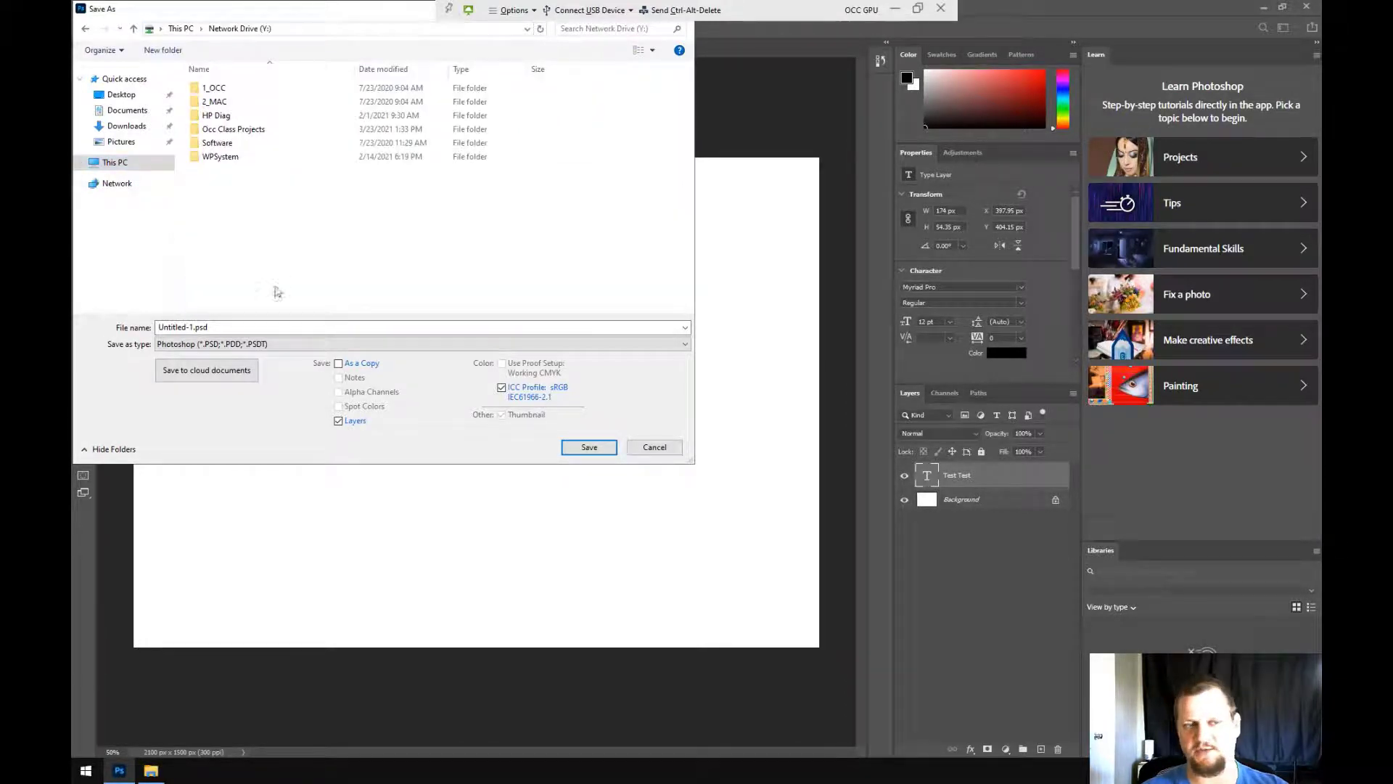
pyautogui.click(229, 131)
pyautogui.doubleClick(229, 130)
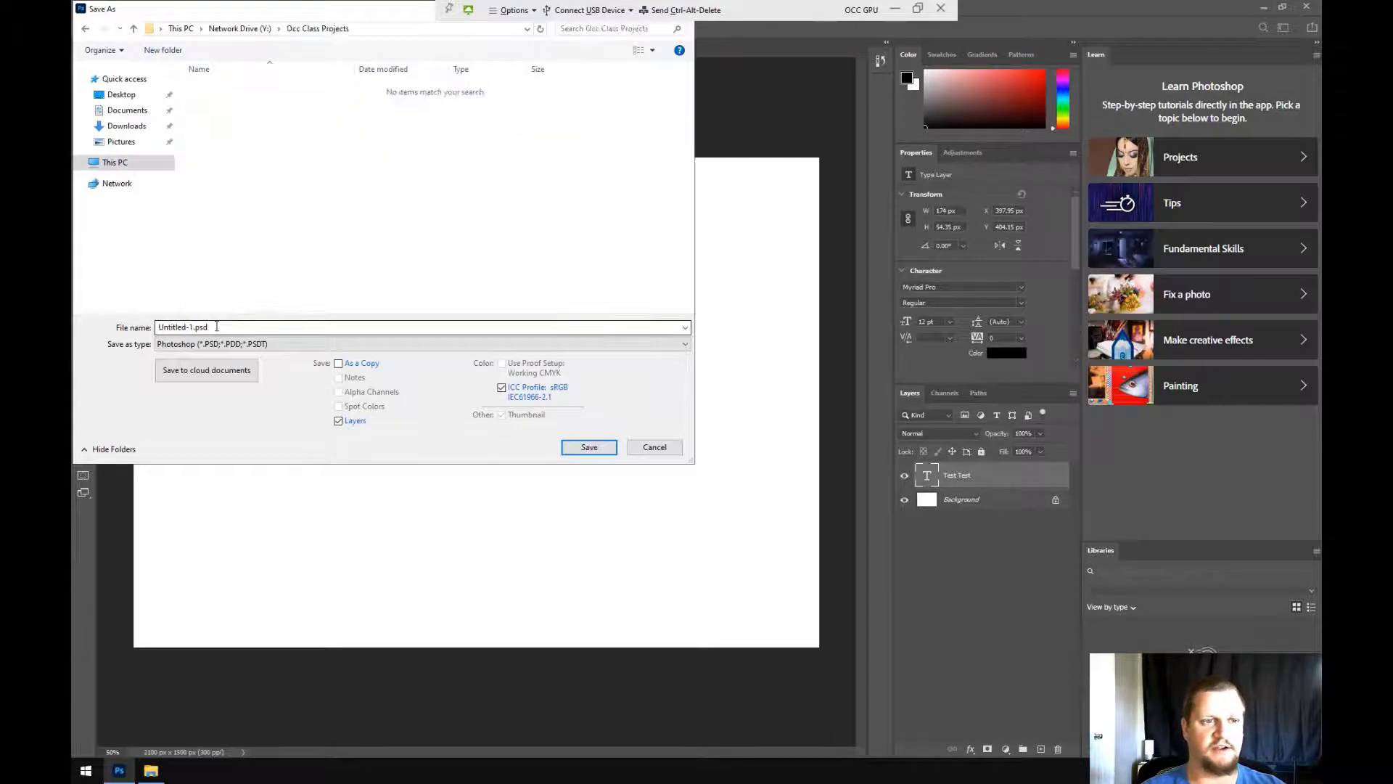
# Name the file 'Test Project' and save it, accepting the compatibility prompt
pyautogui.click(217, 326)
pyautogui.click(236, 324)
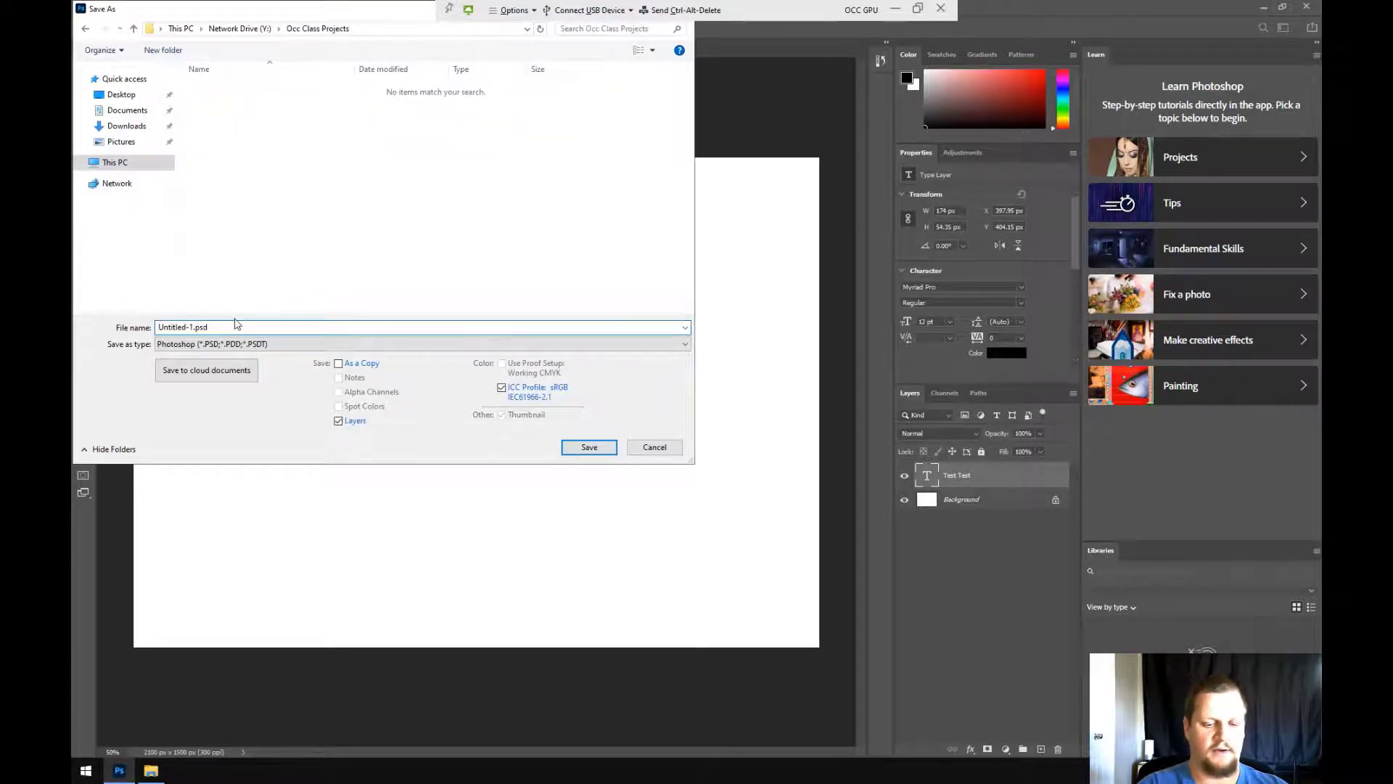
pyautogui.write('Test Project')
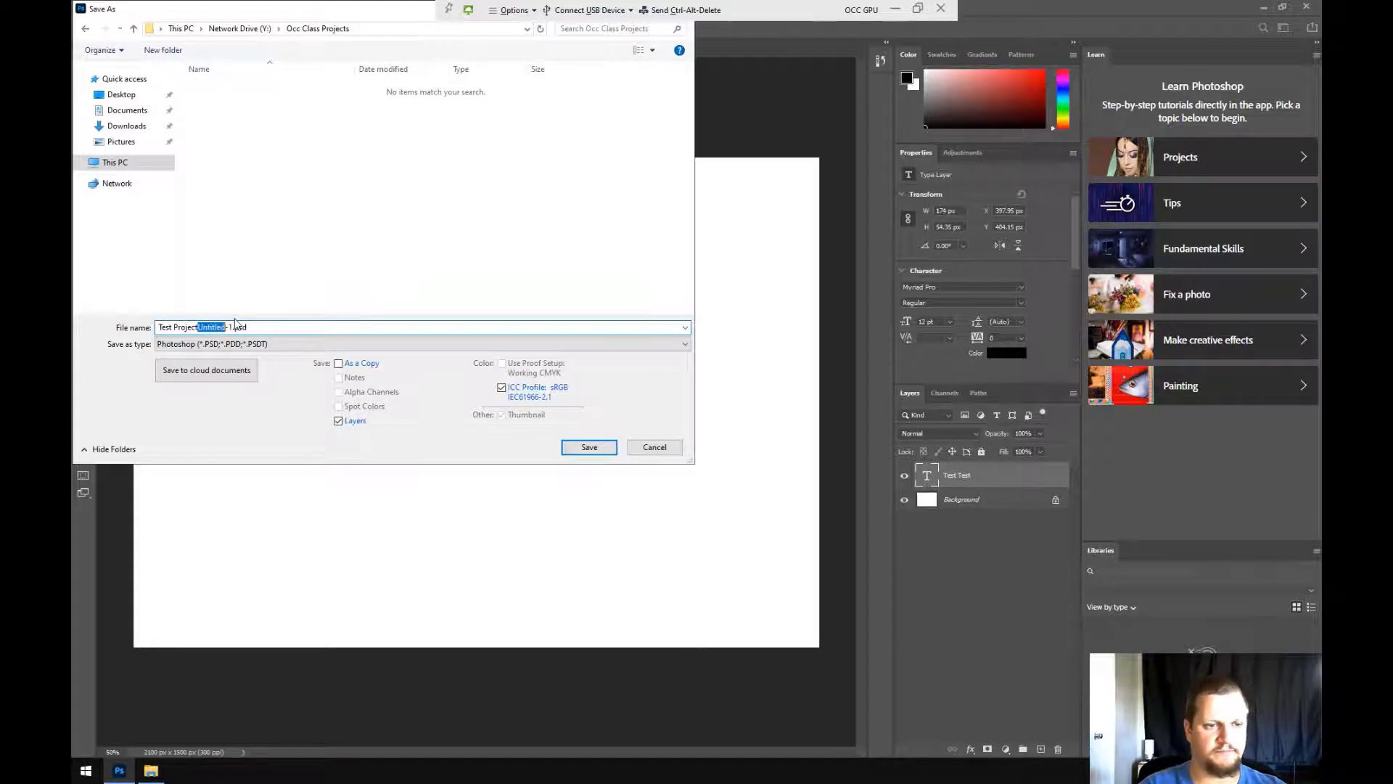
pyautogui.moveTo(236, 324); pyautogui.dragTo(236, 325)
pyautogui.press('BackSpace')
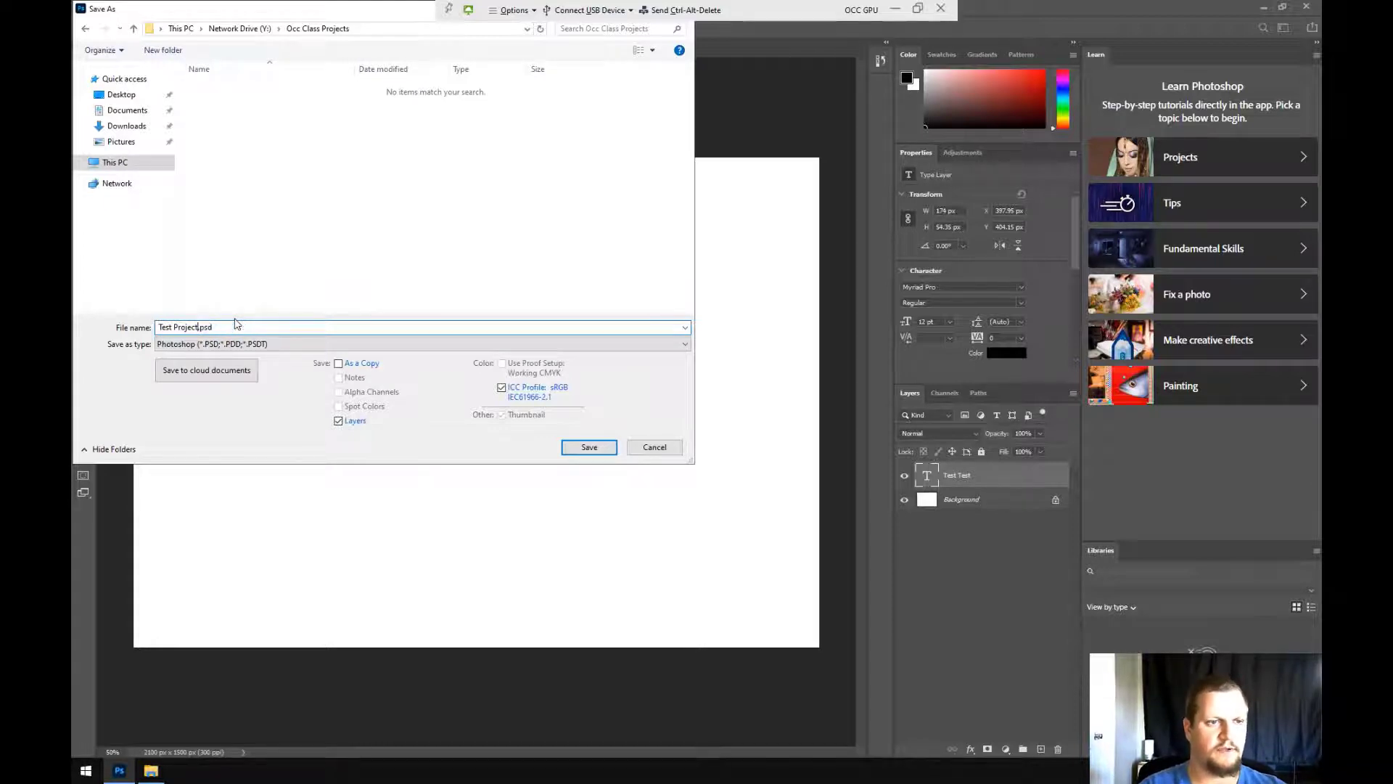
pyautogui.click(592, 449)
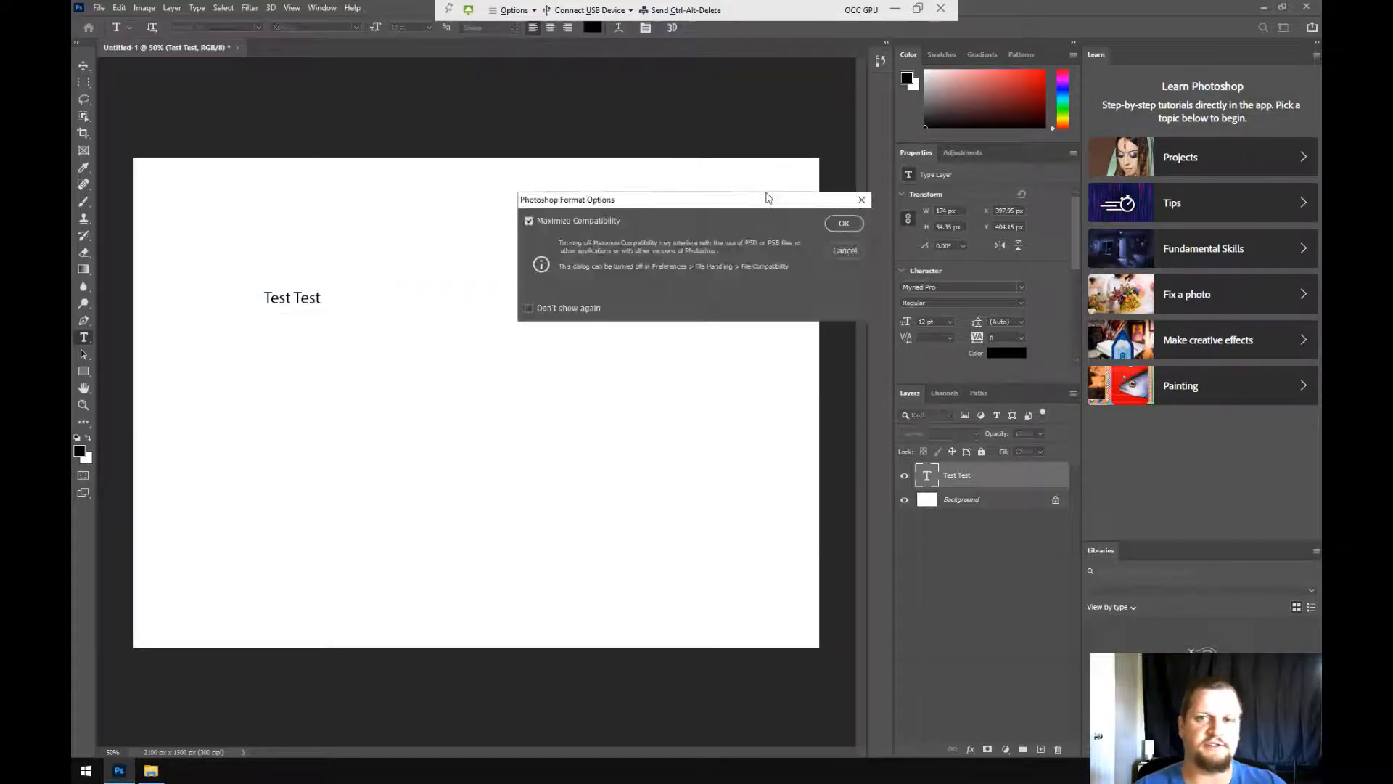
pyautogui.click(844, 223)
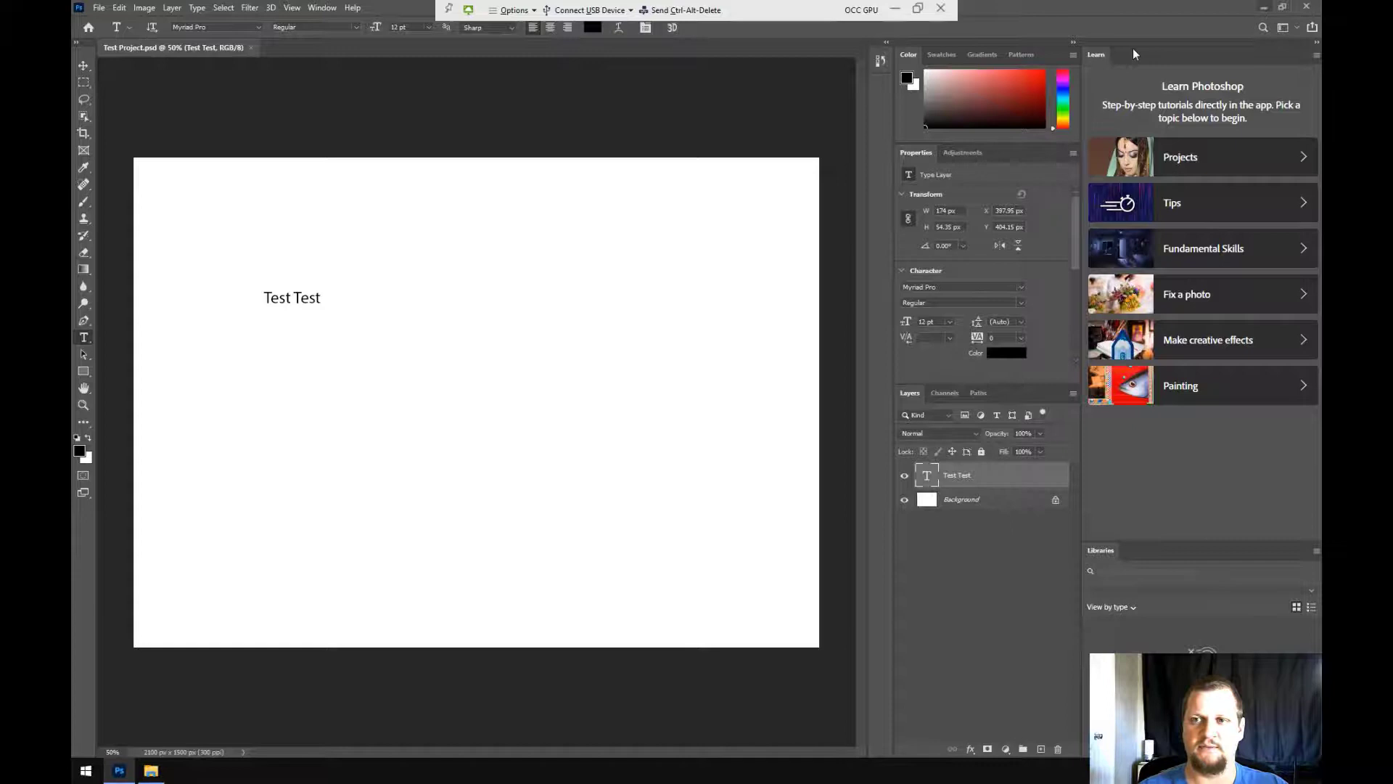
# Close the document, minimize Photoshop, and open Y:\Occ Class Projects showing Test Project.psd
pyautogui.click(253, 47)
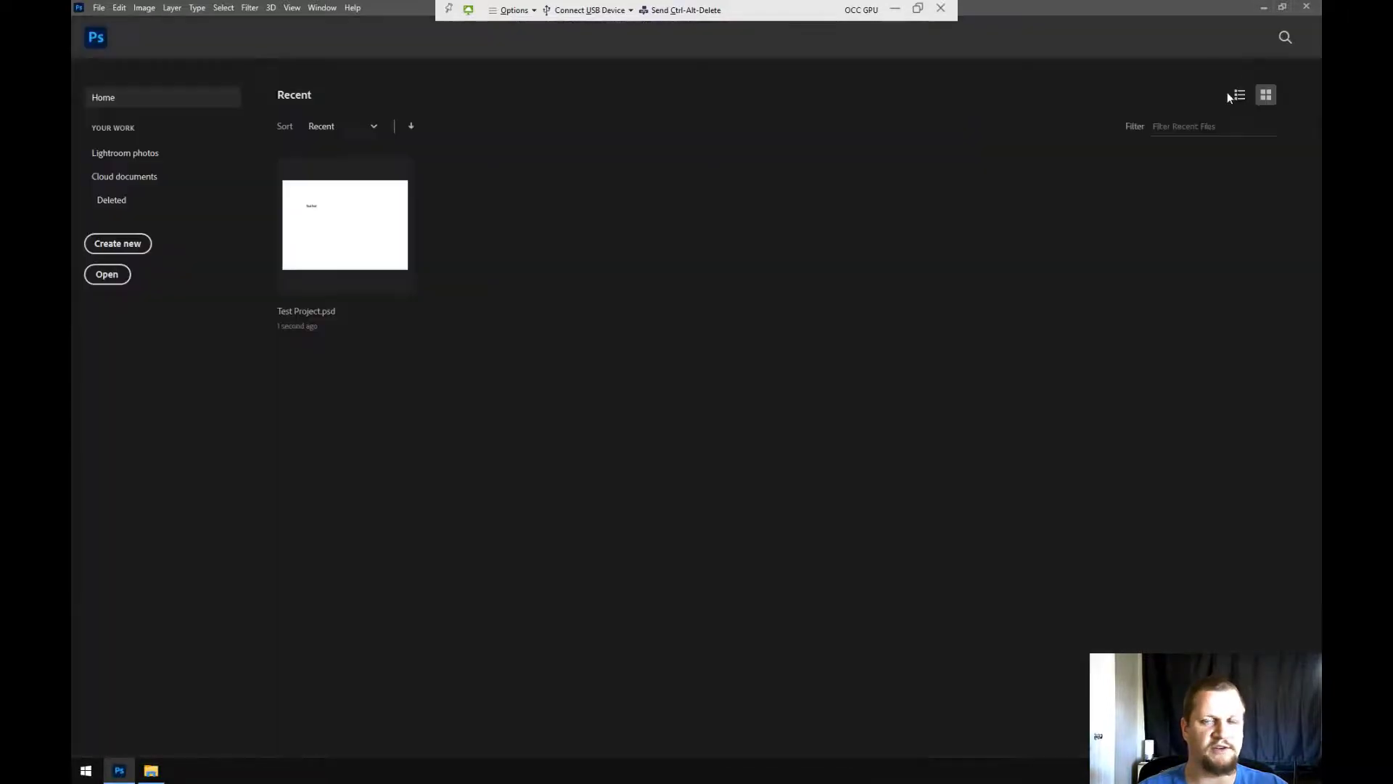
pyautogui.click(1262, 6)
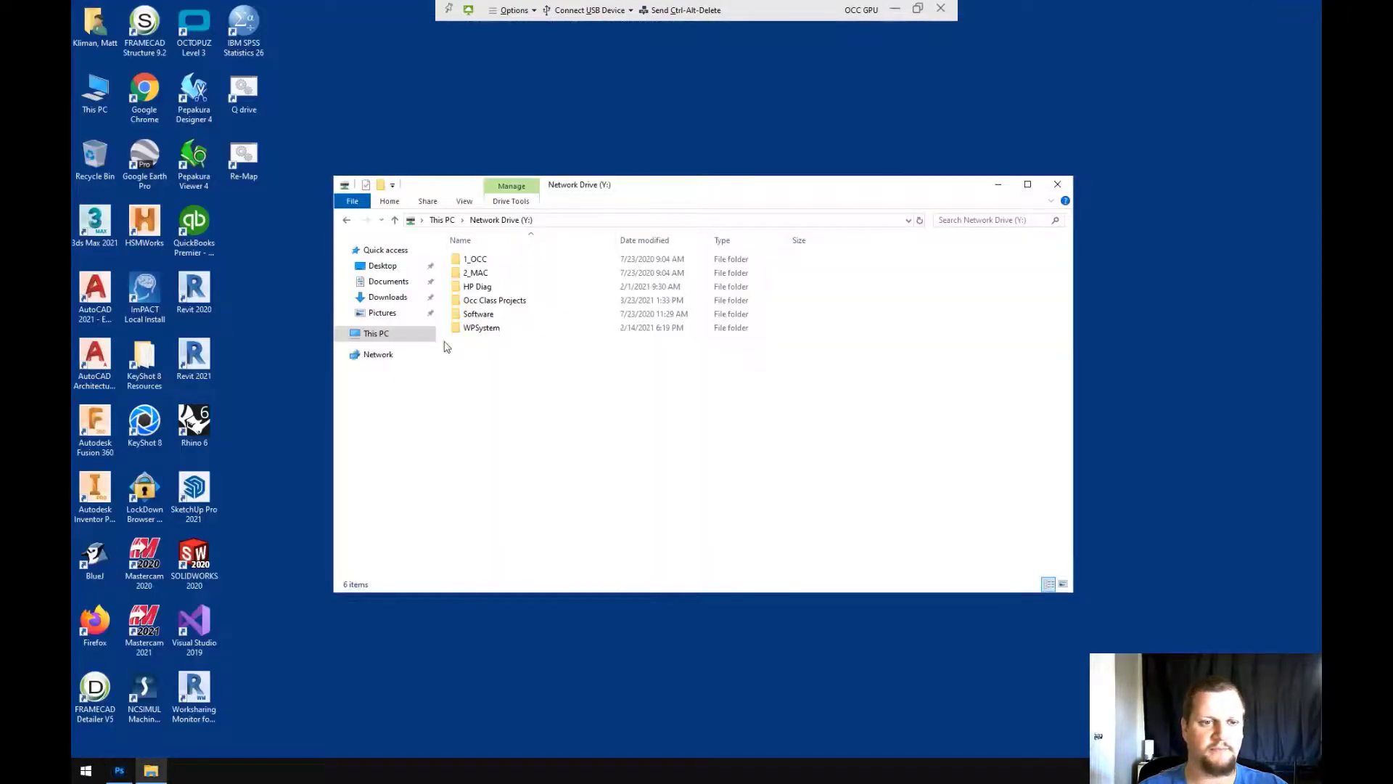
pyautogui.click(400, 337)
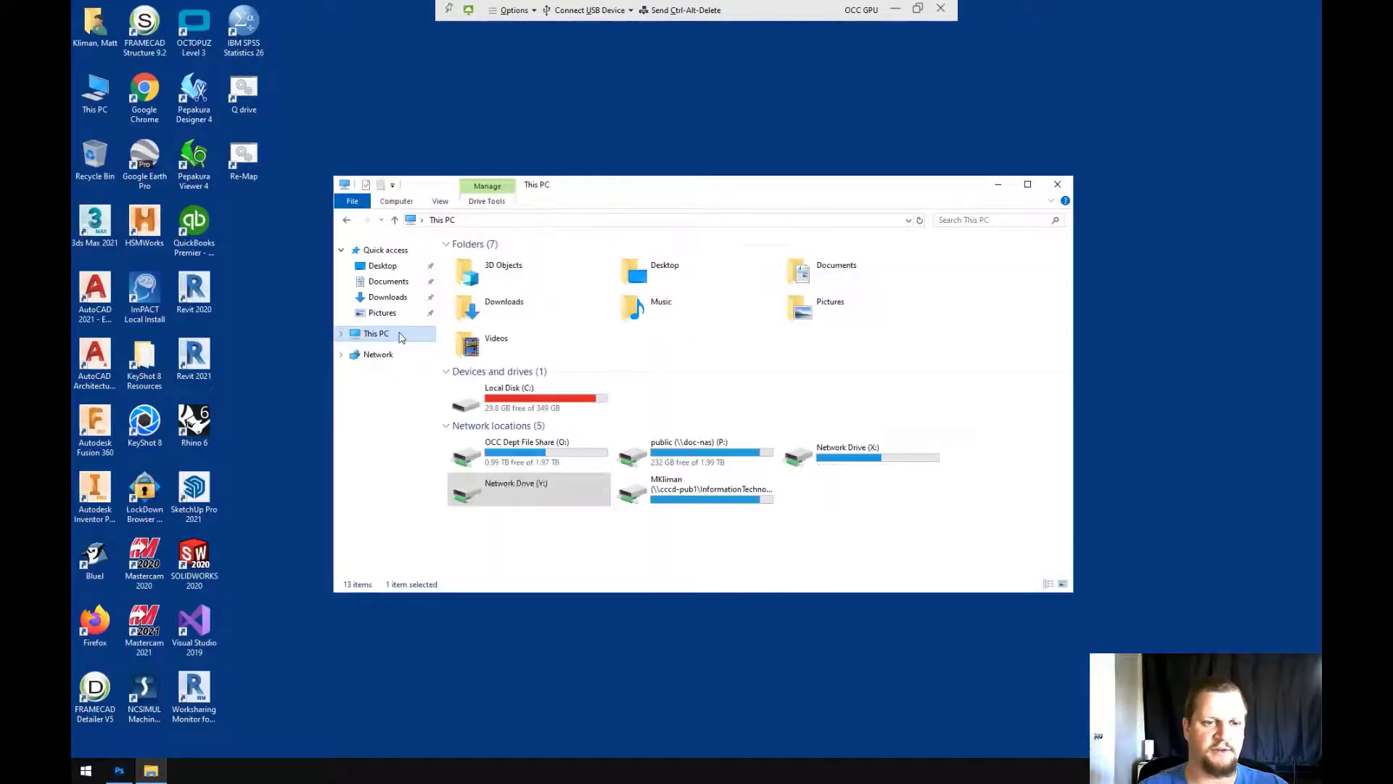
pyautogui.doubleClick(512, 494)
pyautogui.click(490, 302)
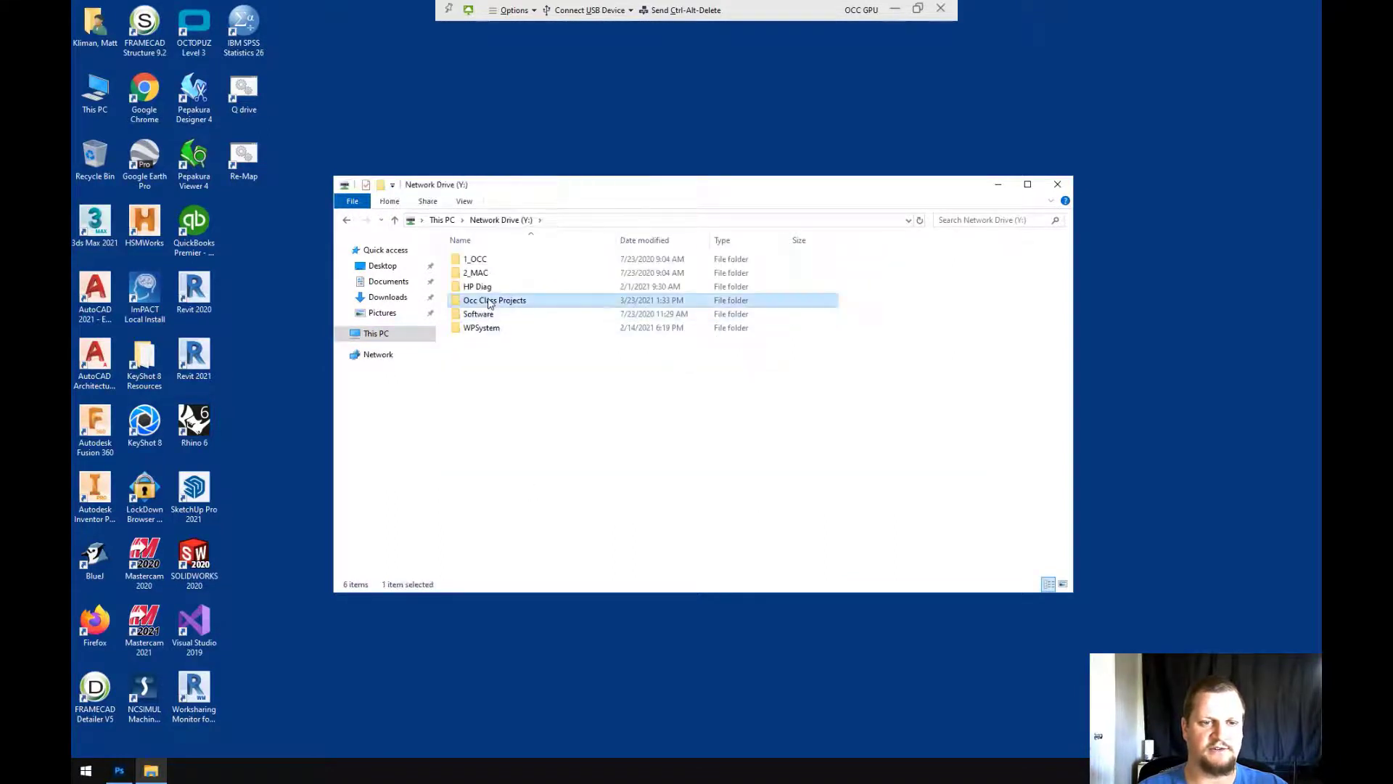
pyautogui.doubleClick(488, 302)
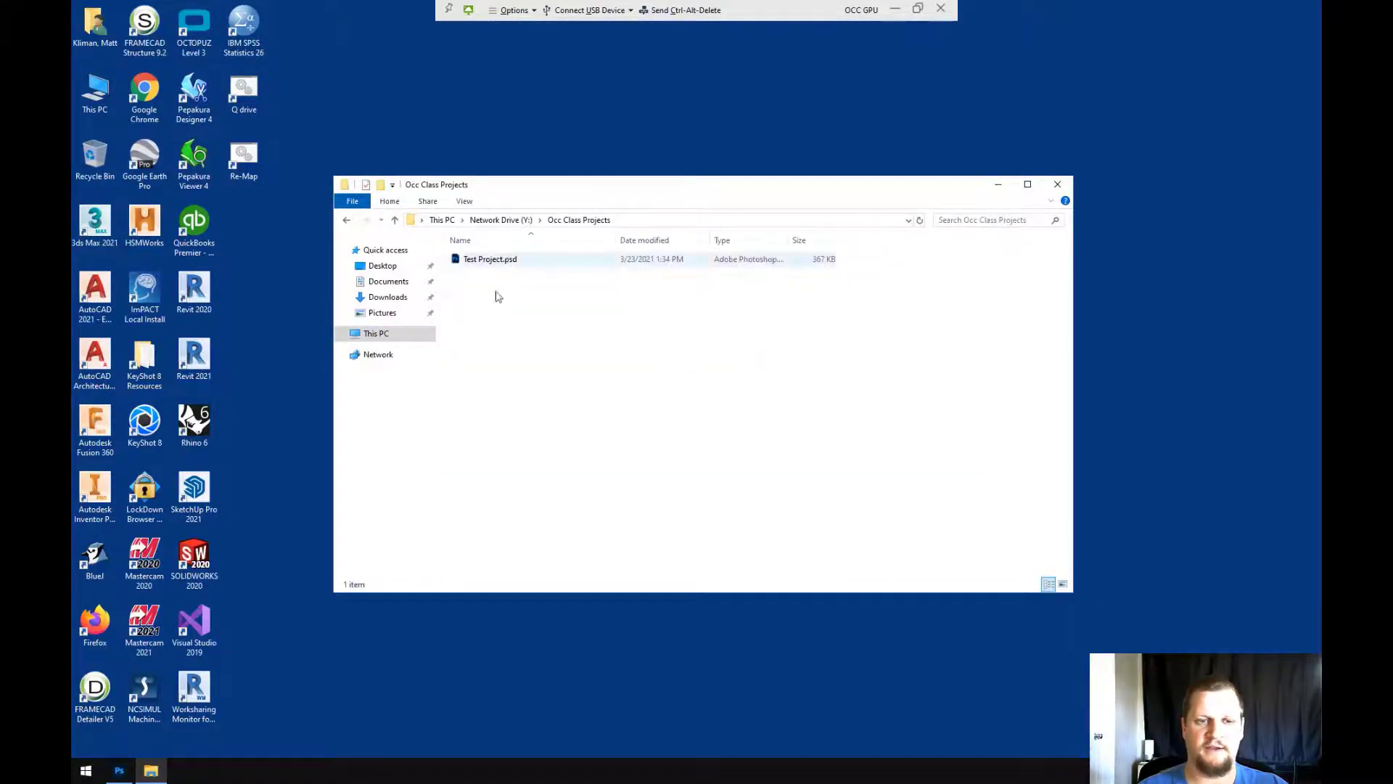
# Minimize the Horizon session and open the local H: drive's Occ Class Projects folder to find Test Project.psd
pyautogui.click(894, 9)
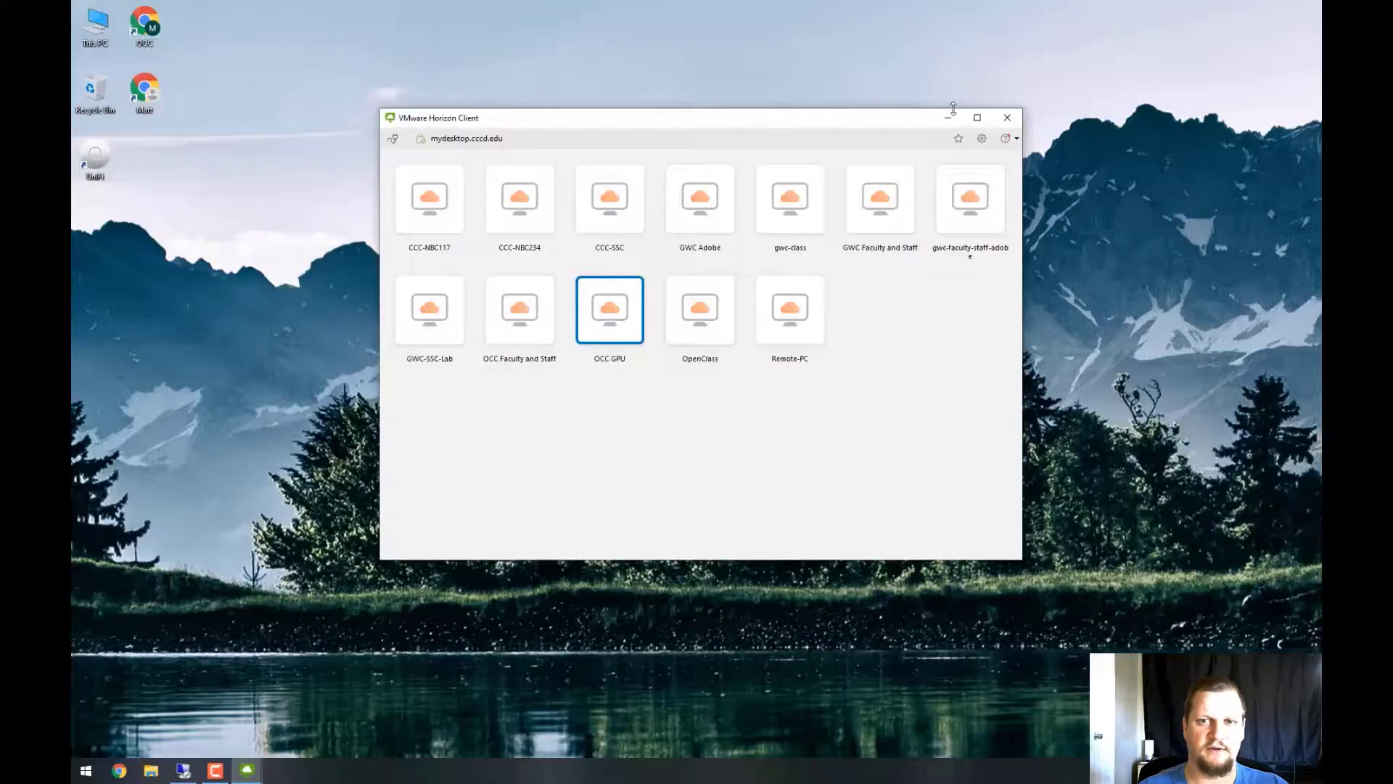
pyautogui.click(950, 118)
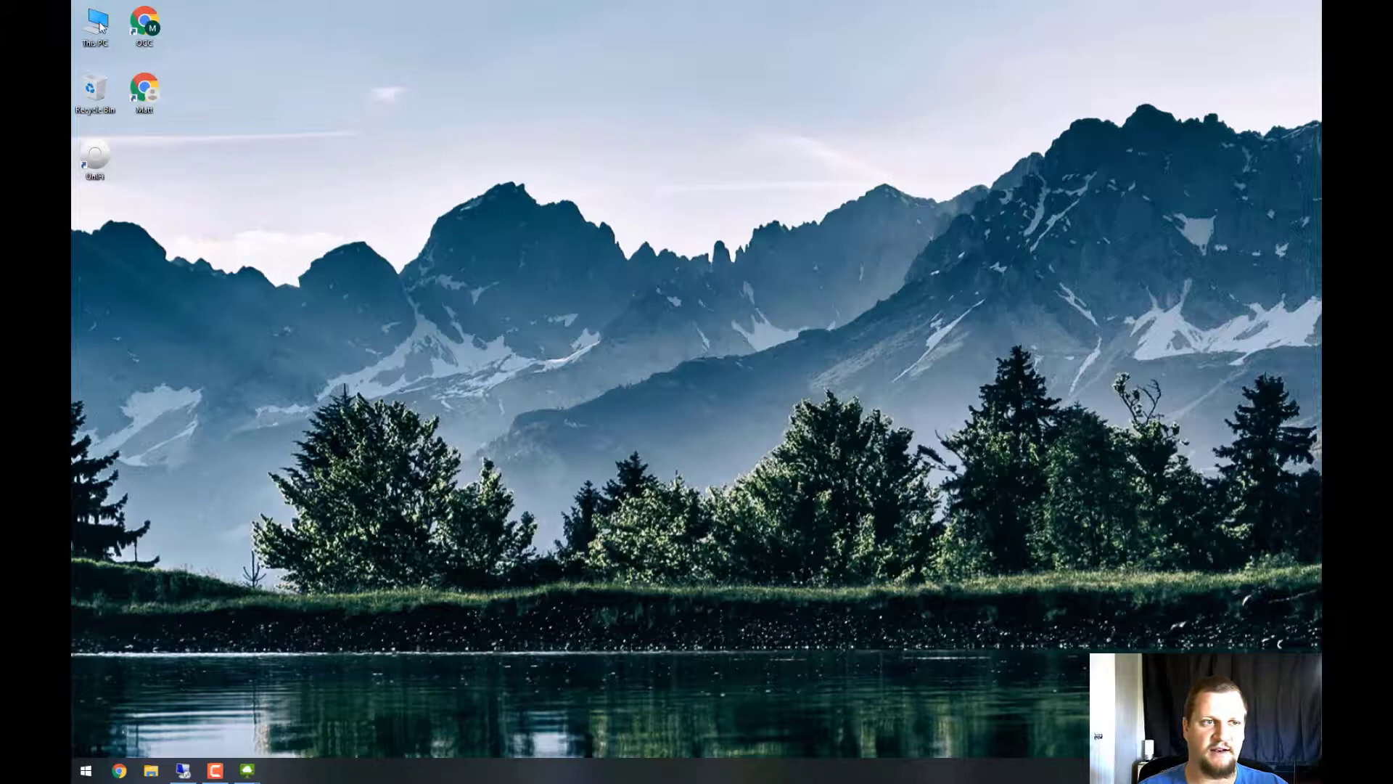
pyautogui.doubleClick(95, 26)
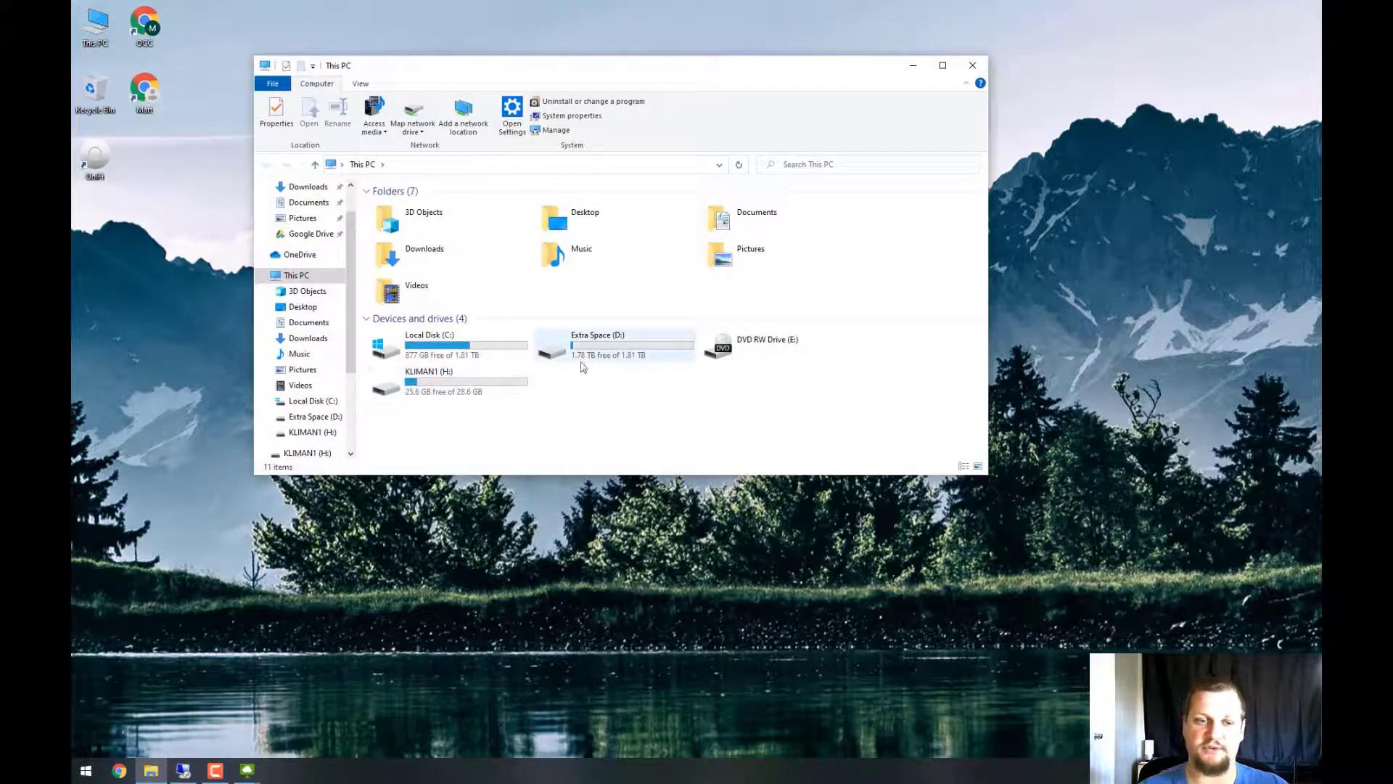
pyautogui.doubleClick(491, 392)
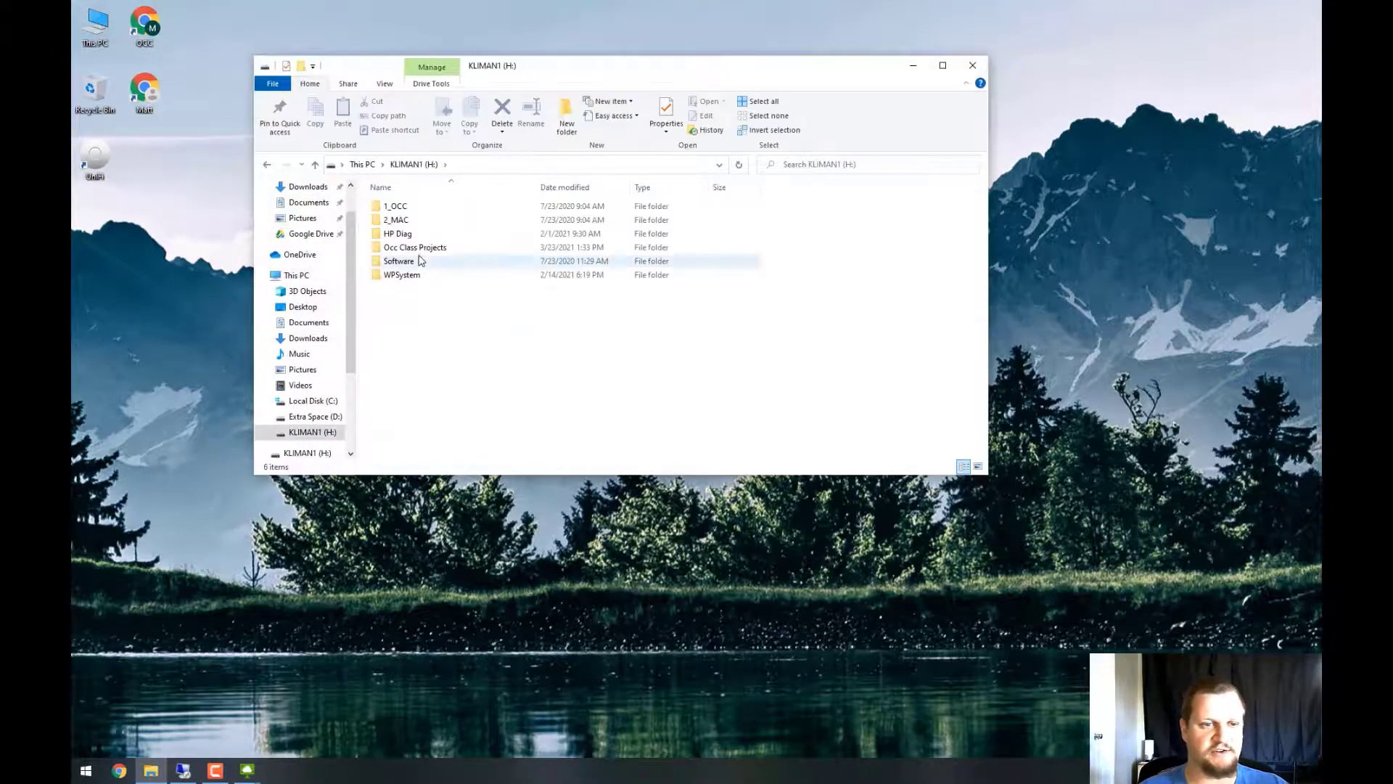
pyautogui.click(415, 262)
pyautogui.click(424, 248)
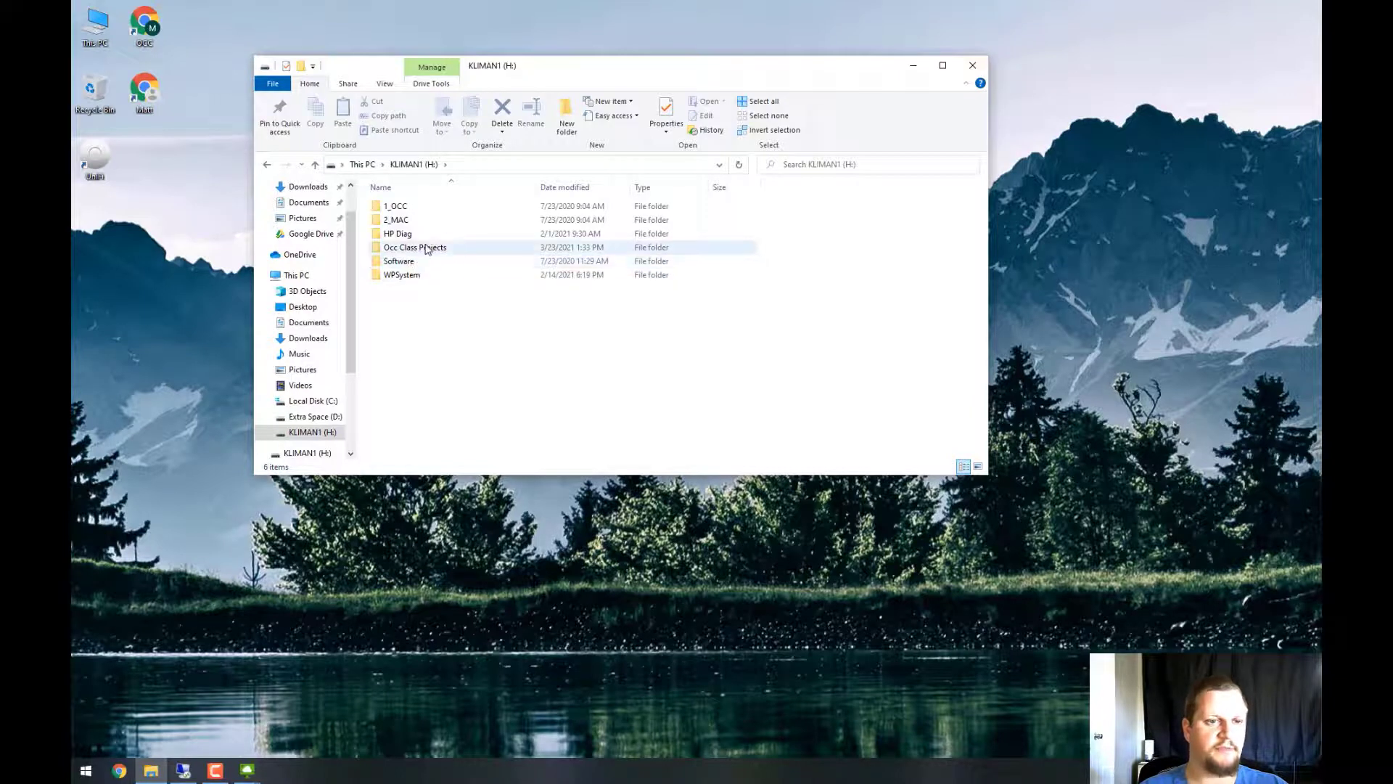
pyautogui.doubleClick(424, 249)
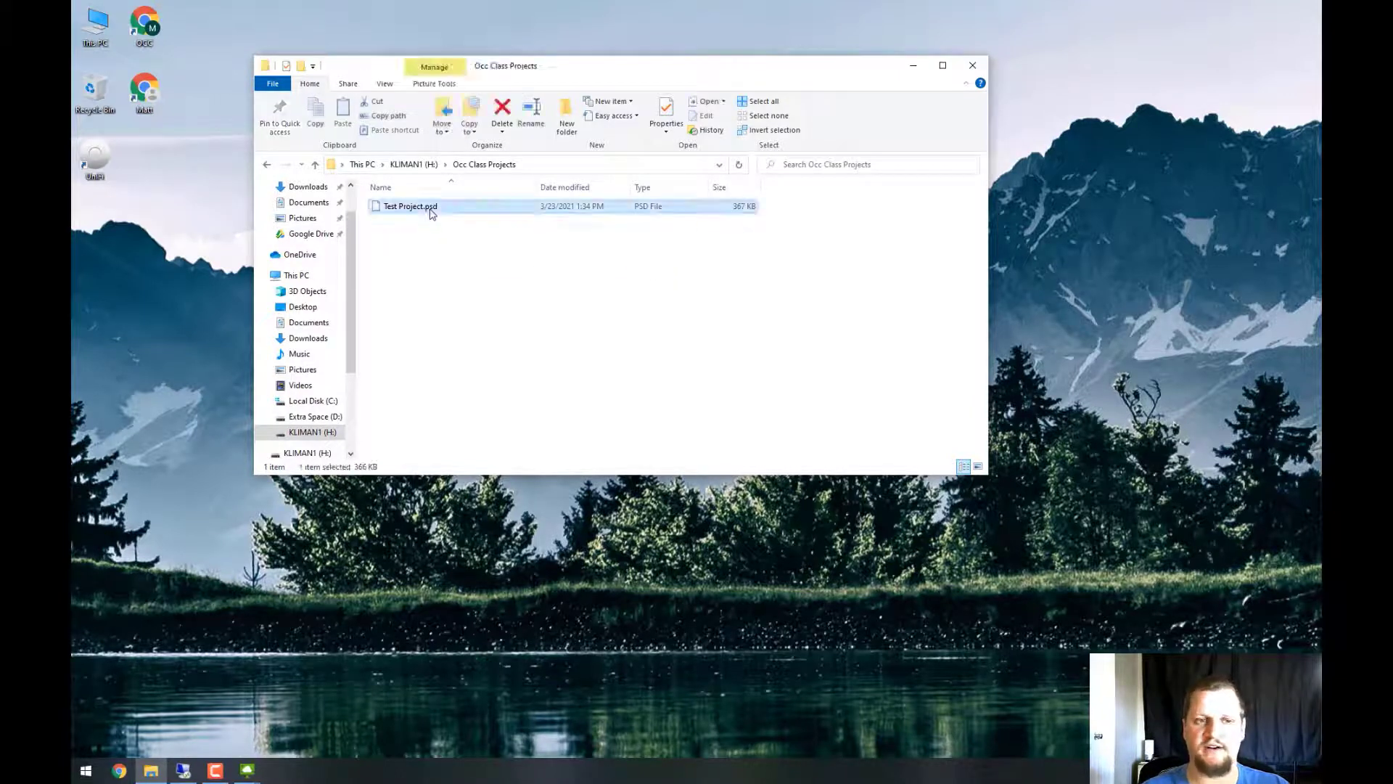
# Go back from the H: drive to the This PC drive overview
pyautogui.rightClick(301, 435)
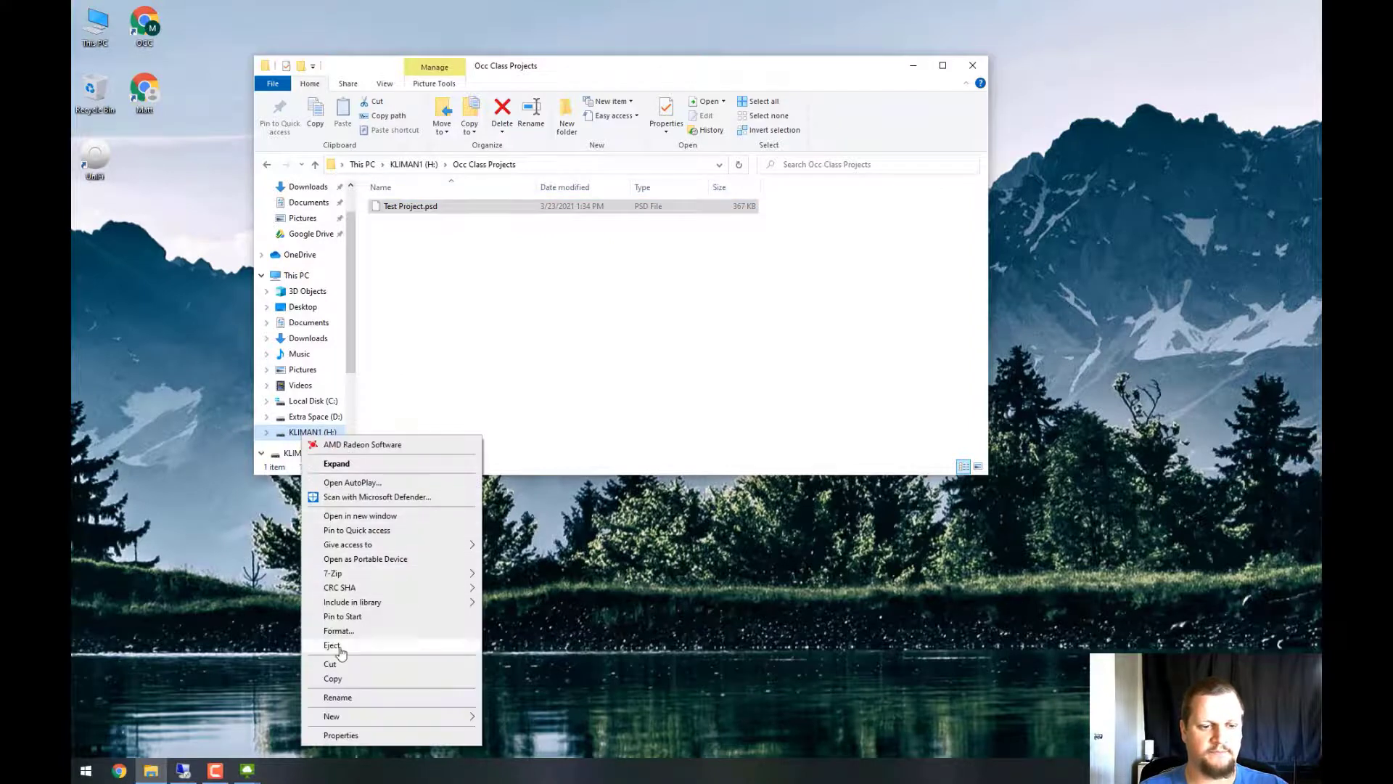
pyautogui.click(593, 397)
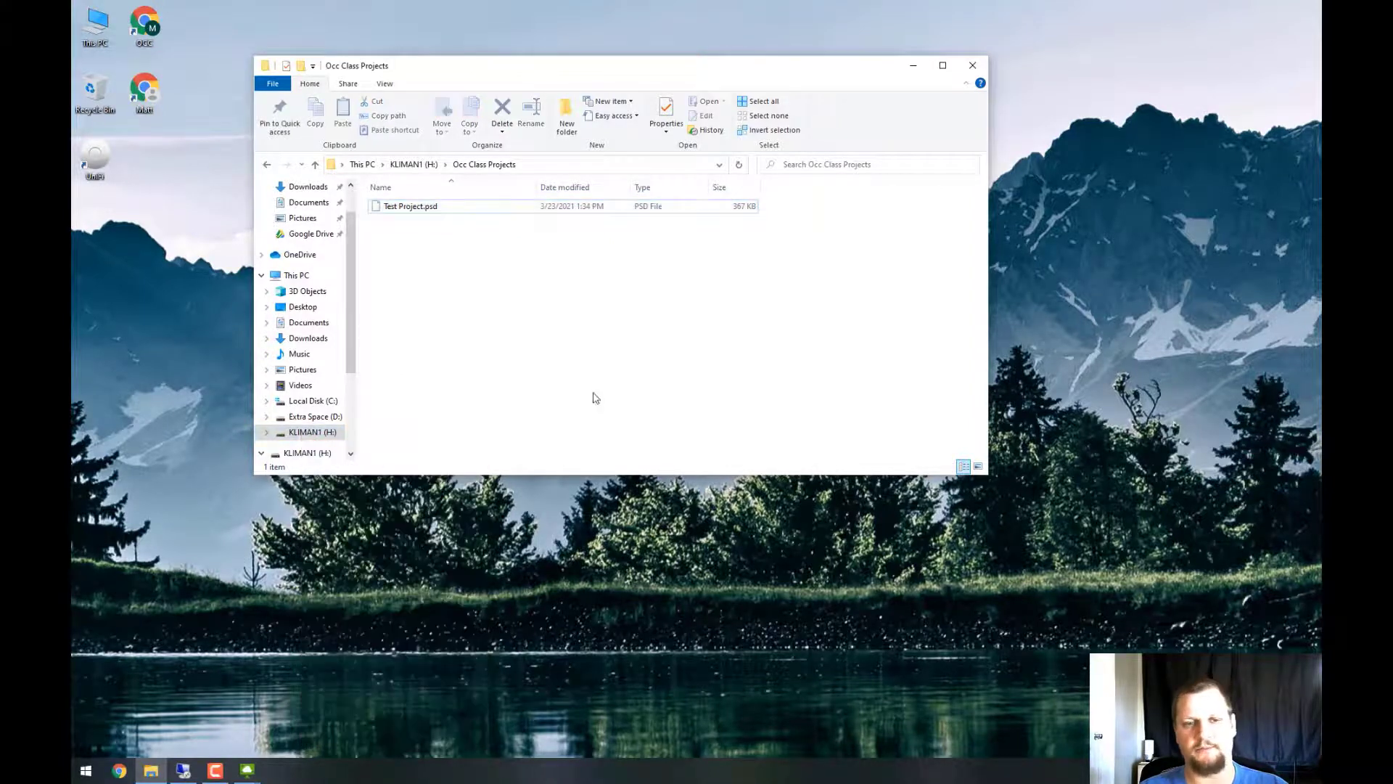
pyautogui.click(267, 165)
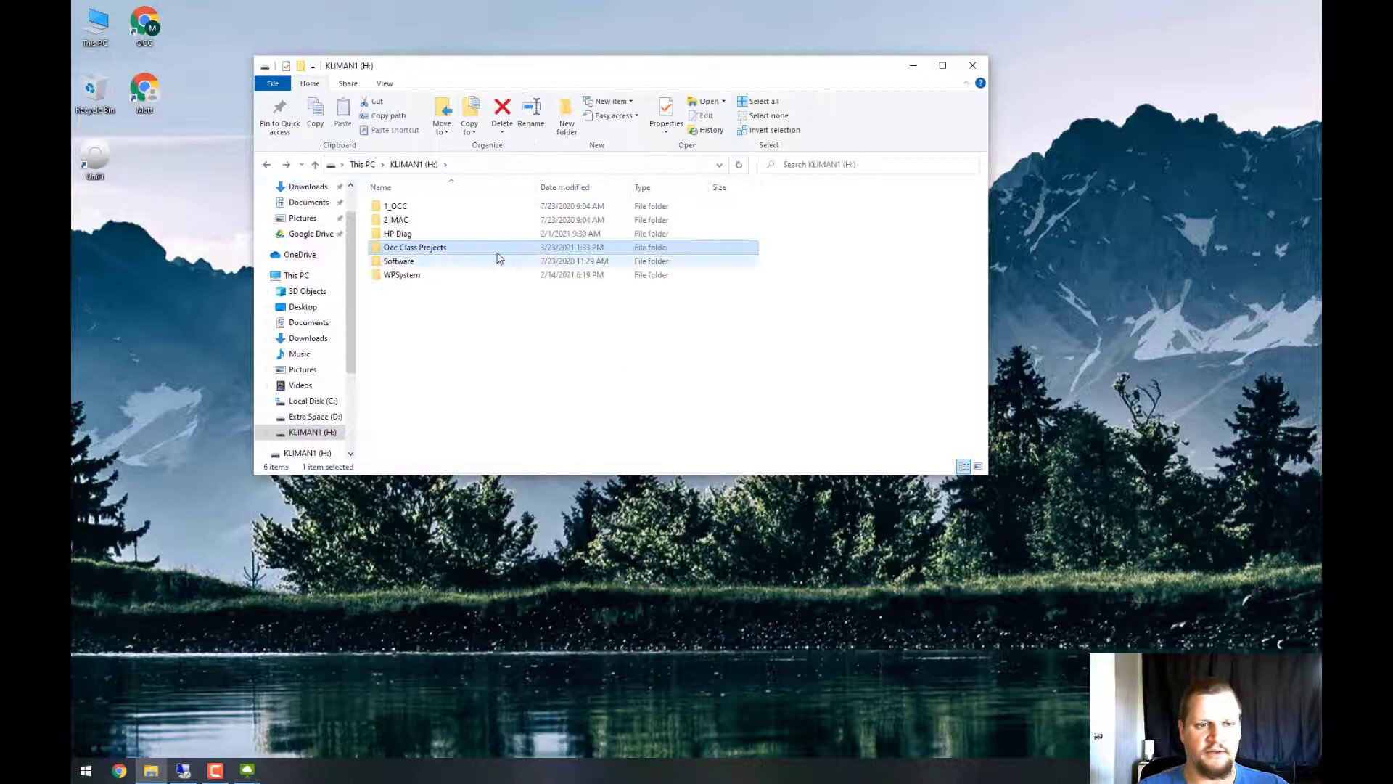
pyautogui.click(305, 277)
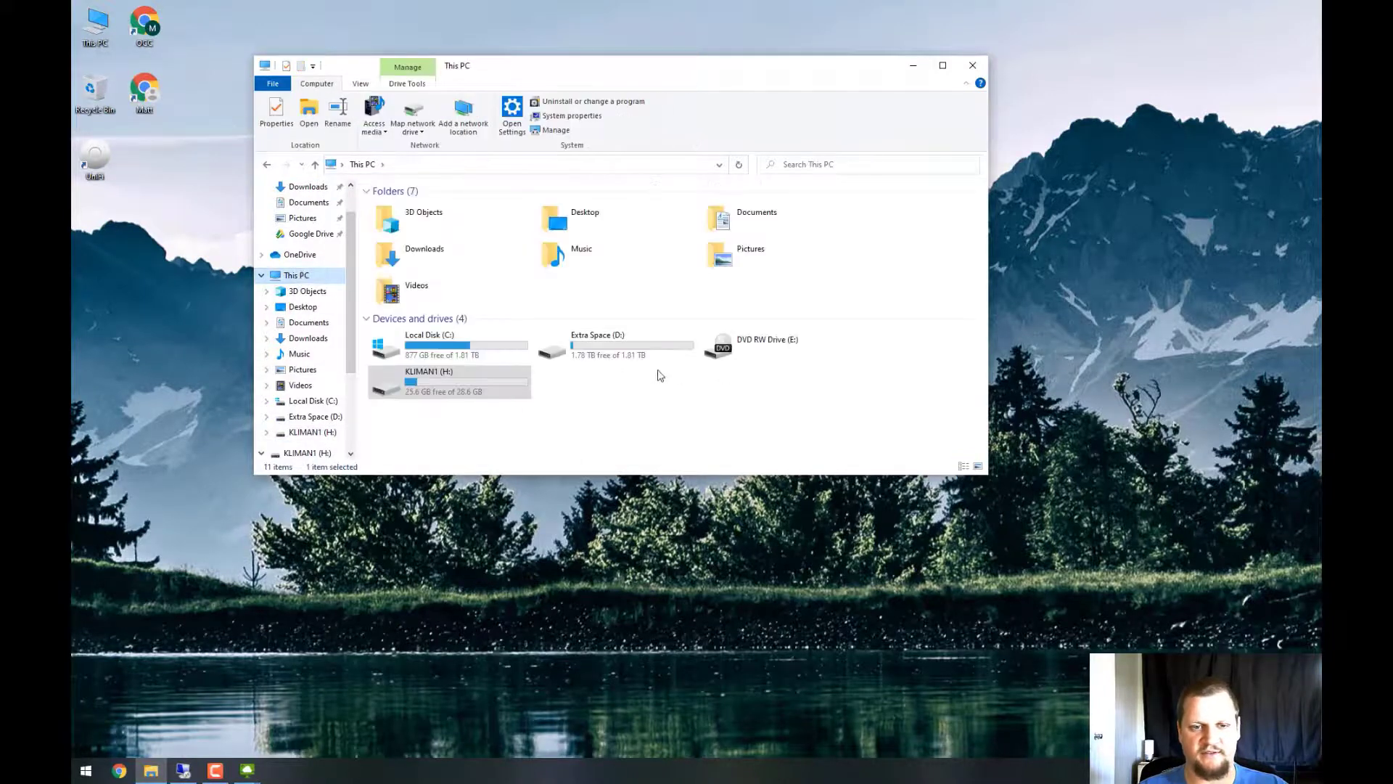
pyautogui.click(447, 361)
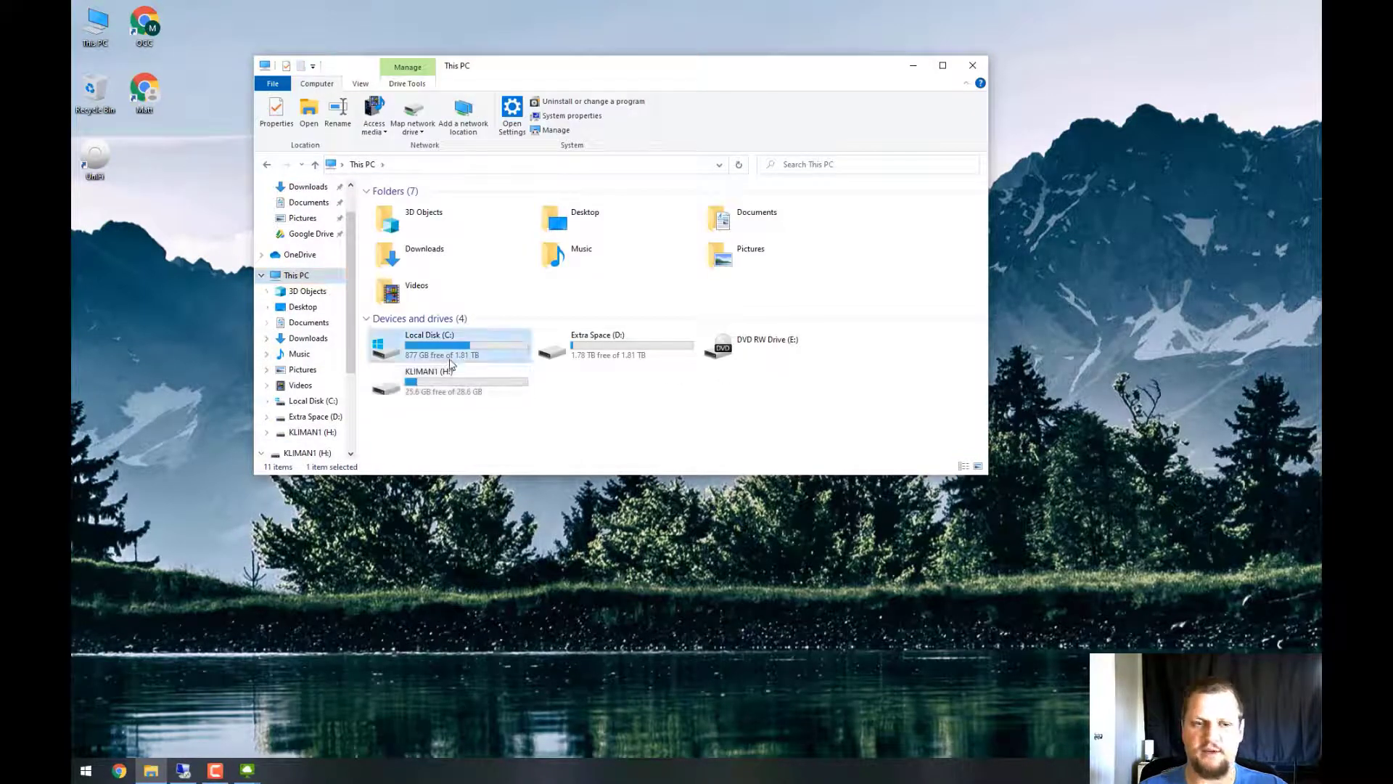
# Switch to the OCC GPU session and open Downloads on Network Drive (X:)
pyautogui.click(247, 769)
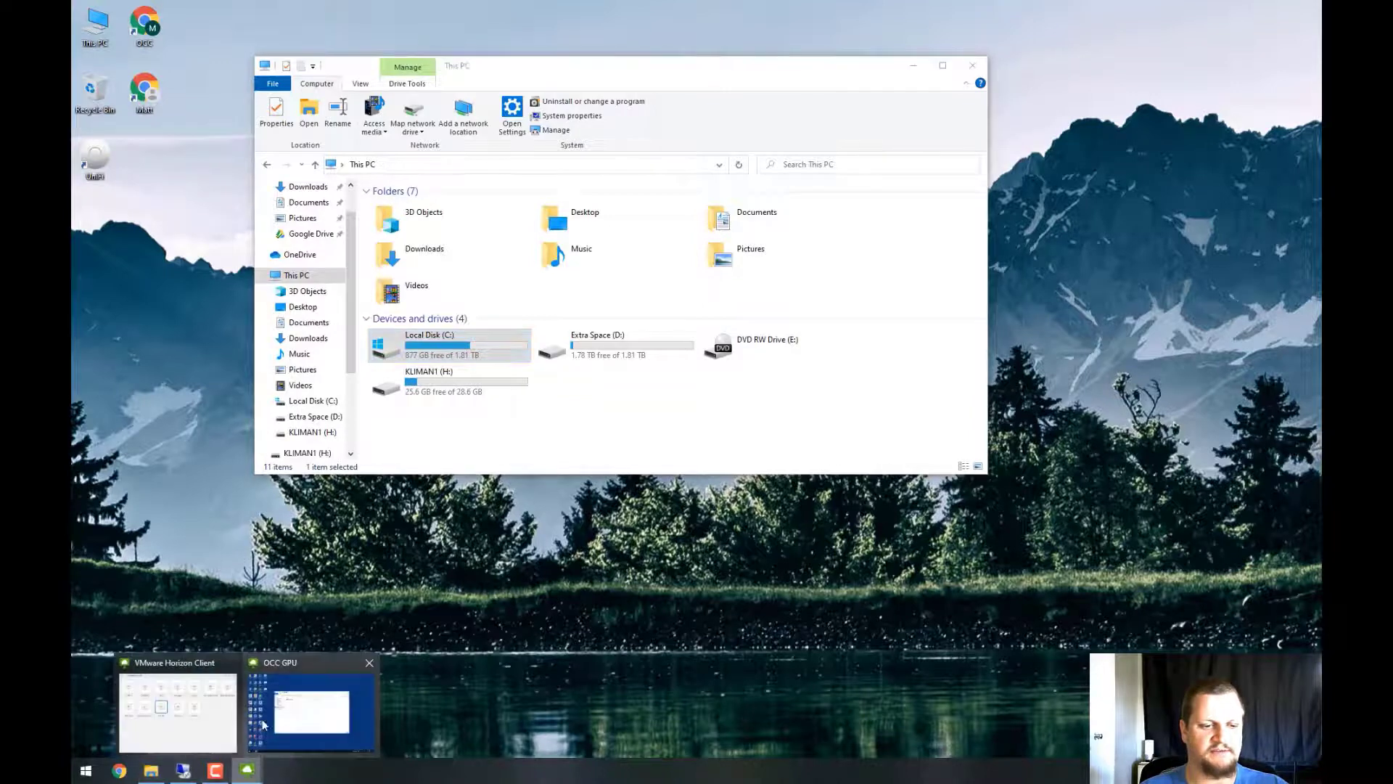
pyautogui.click(276, 711)
pyautogui.click(385, 333)
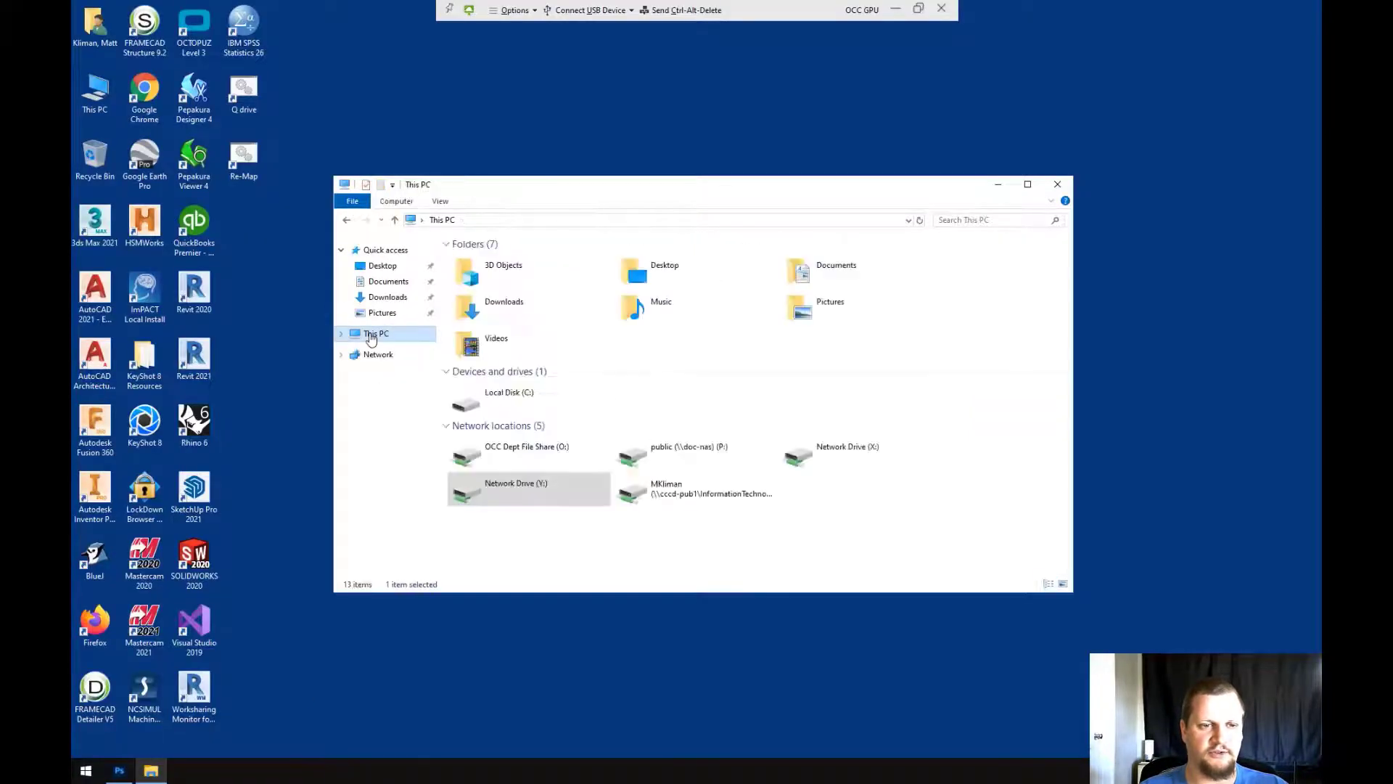
pyautogui.click(873, 460)
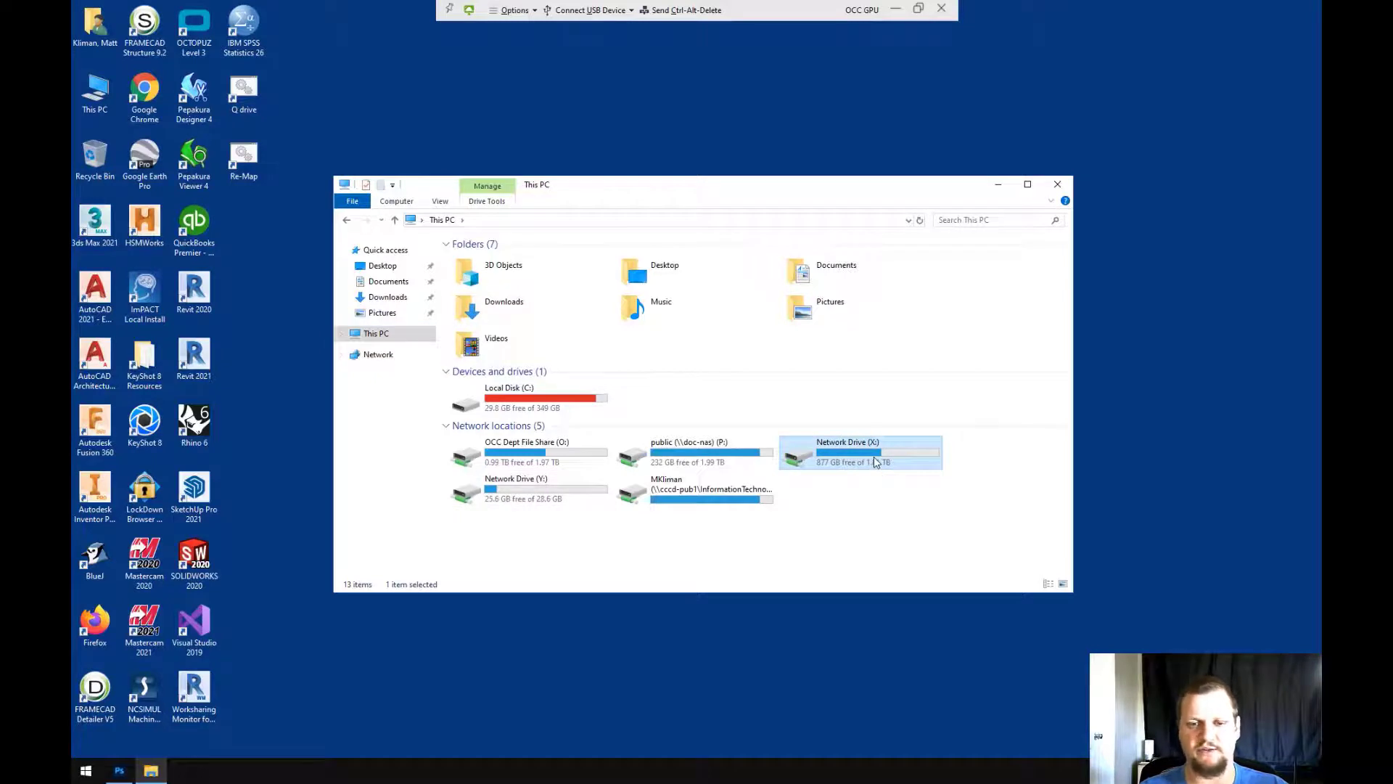
pyautogui.doubleClick(874, 462)
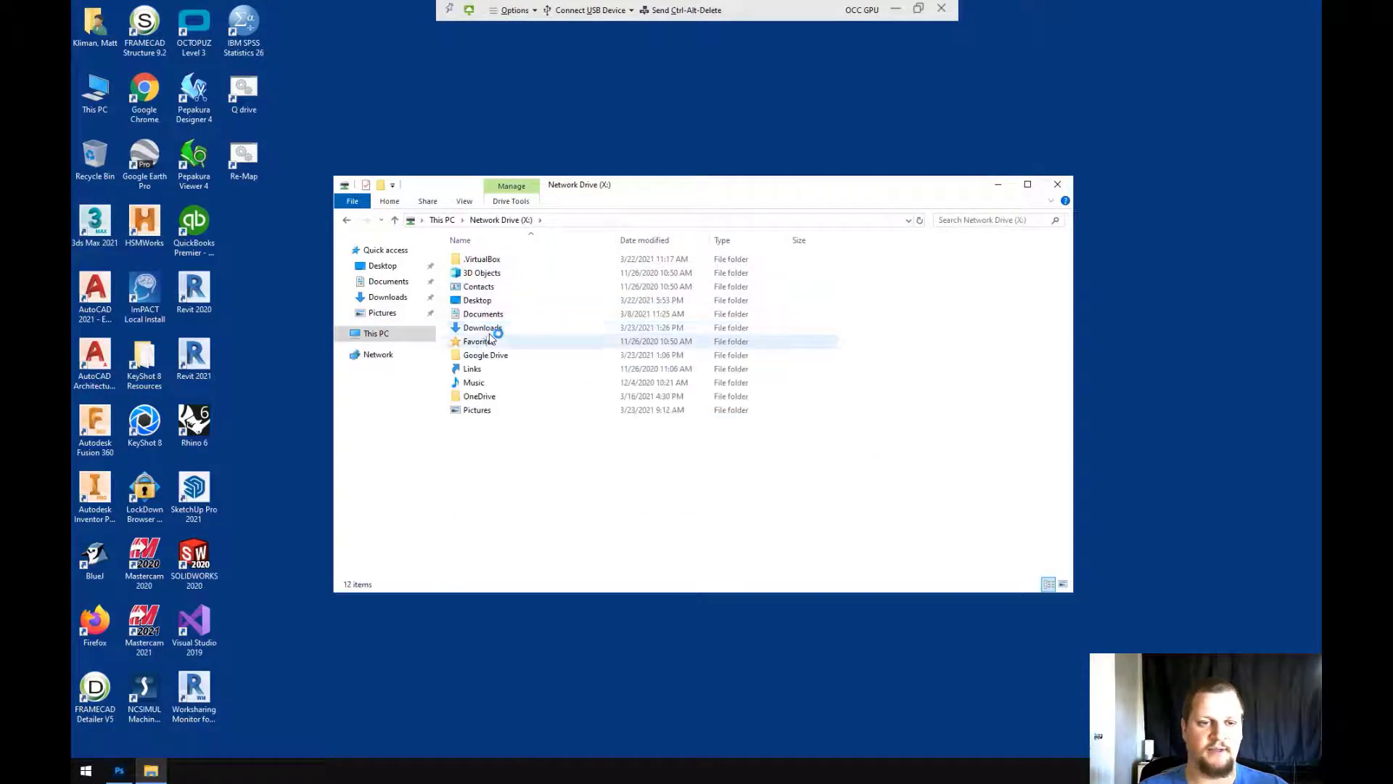
pyautogui.doubleClick(491, 330)
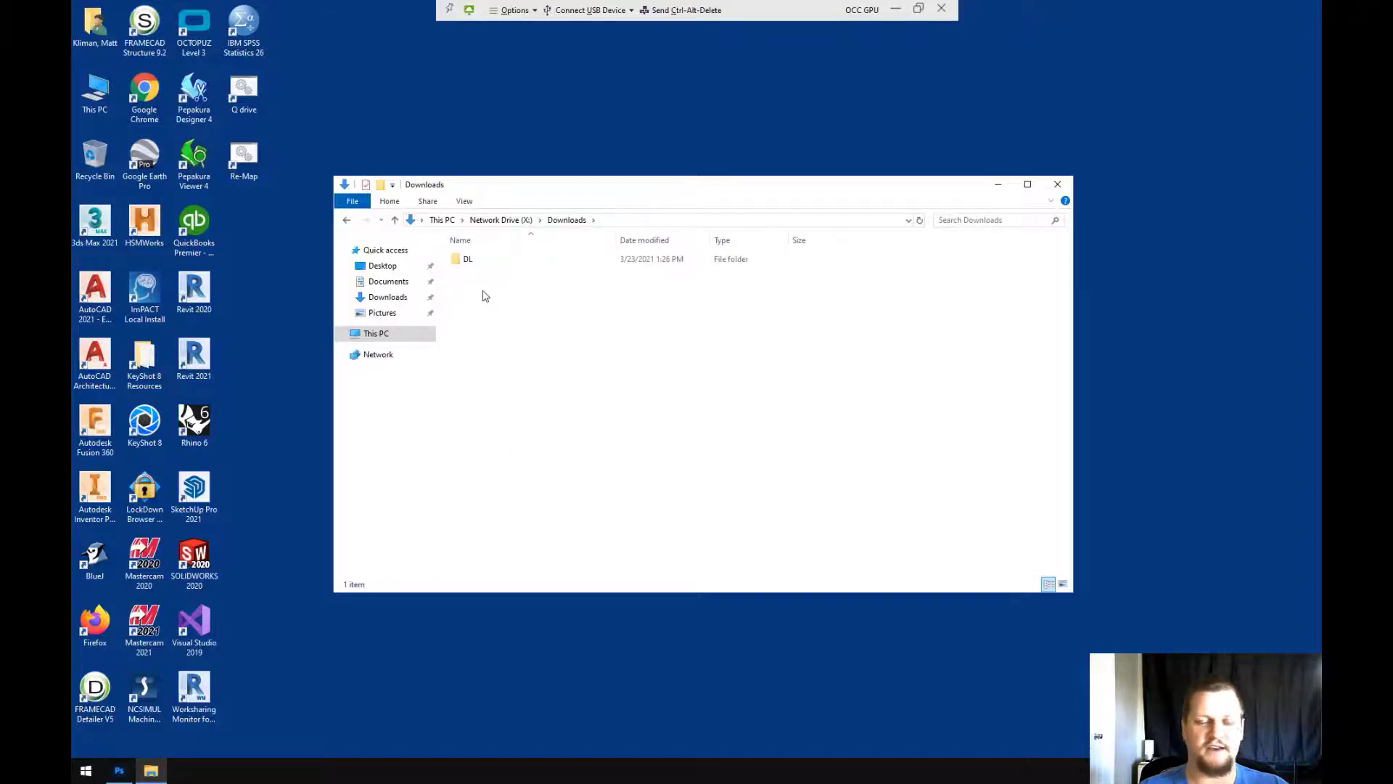
# Create a new folder named 'OCC Class Projects' inside Downloads
pyautogui.rightClick(482, 294)
pyautogui.click(479, 295)
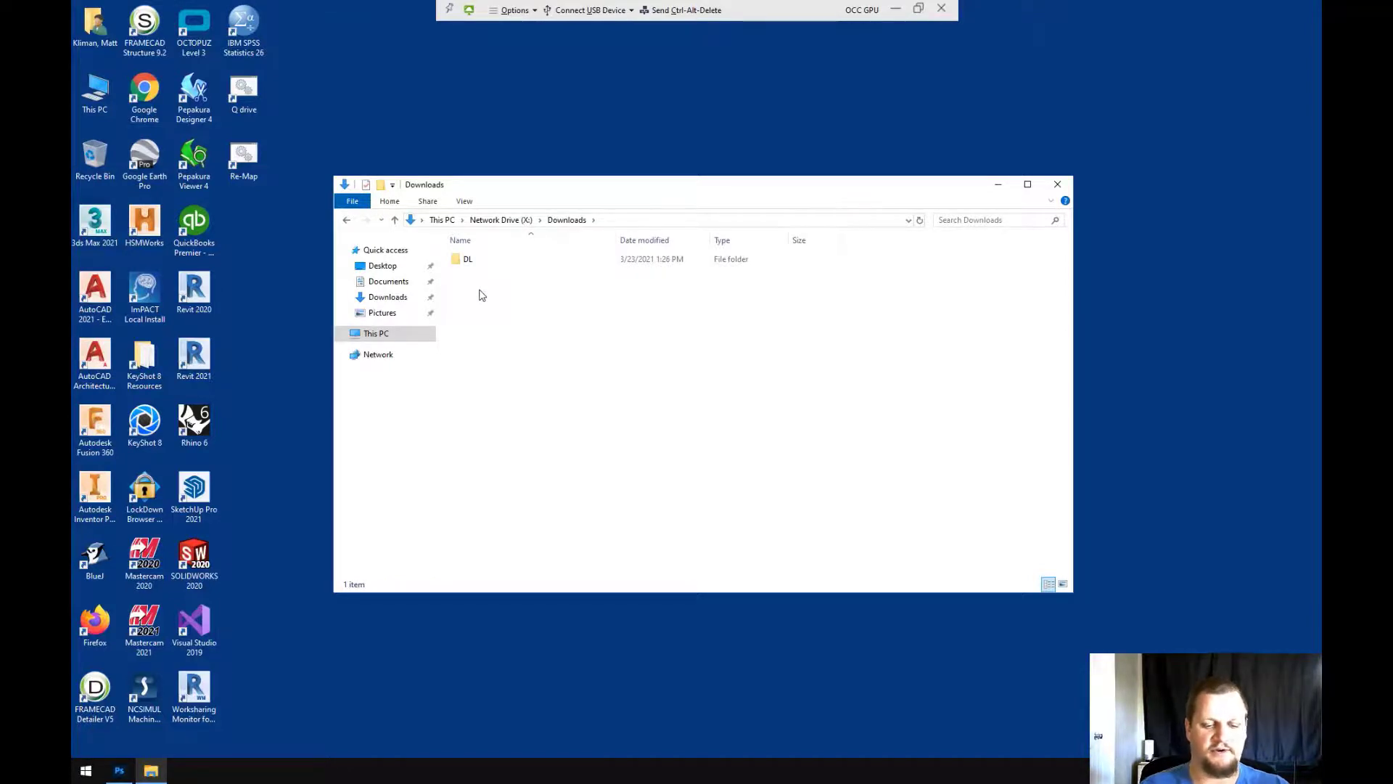
pyautogui.hotkey('ctrl', 'shift', 'n')
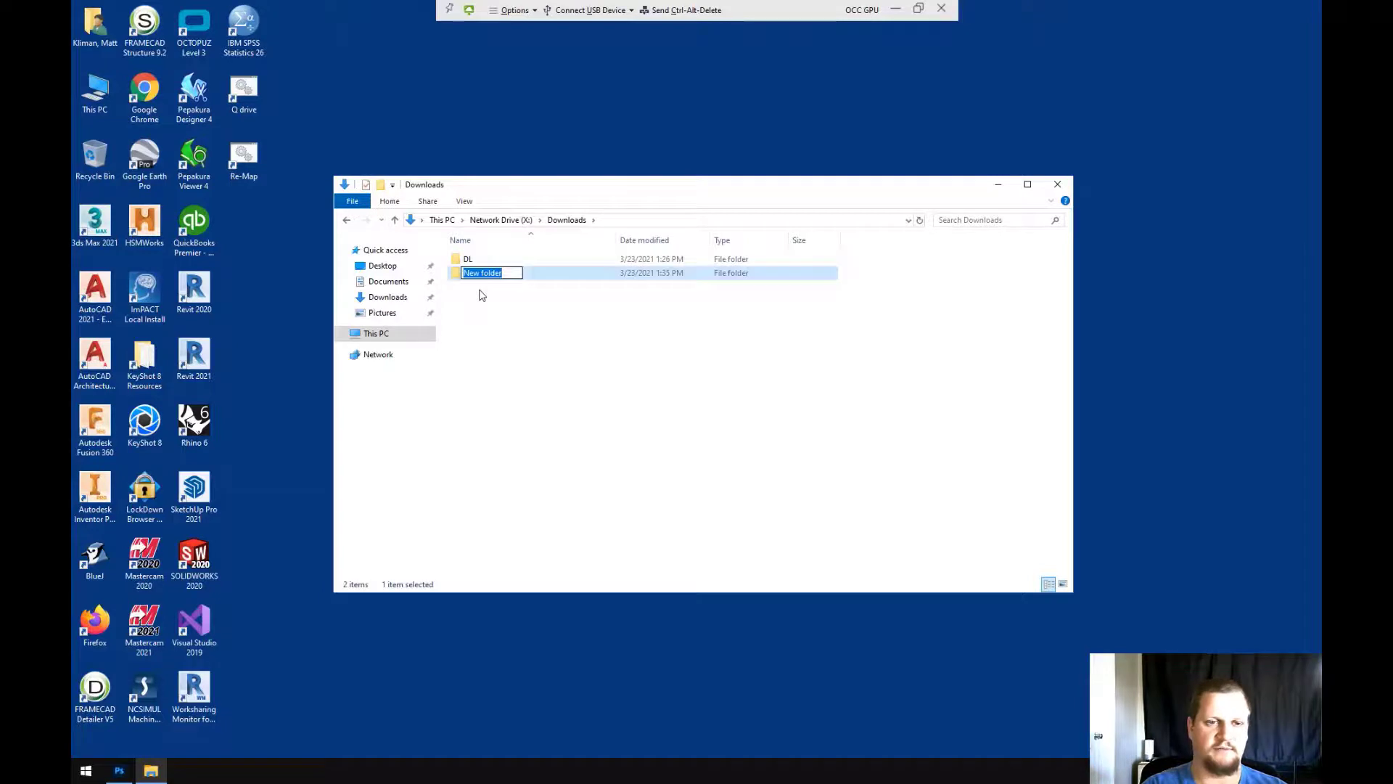
pyautogui.write('OCC Class Pro')
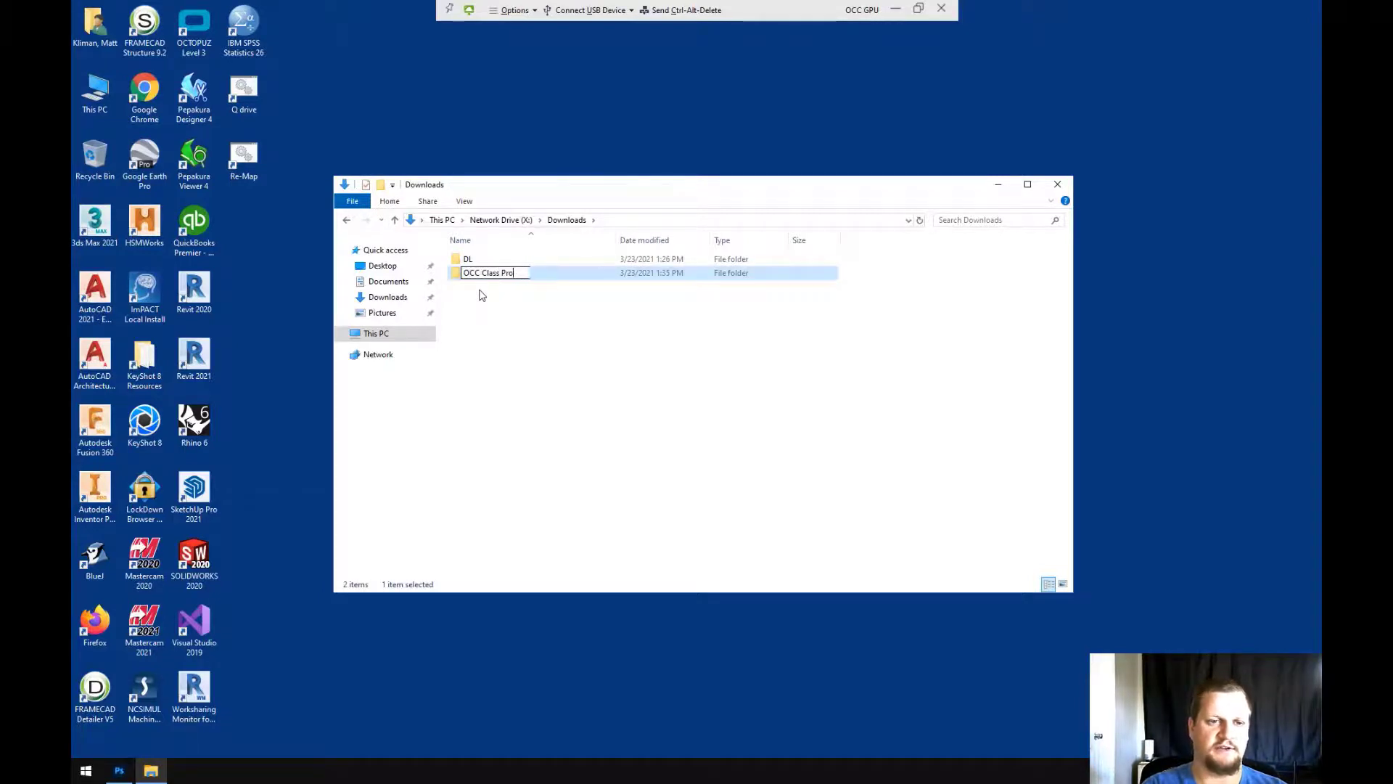
pyautogui.write('jects')
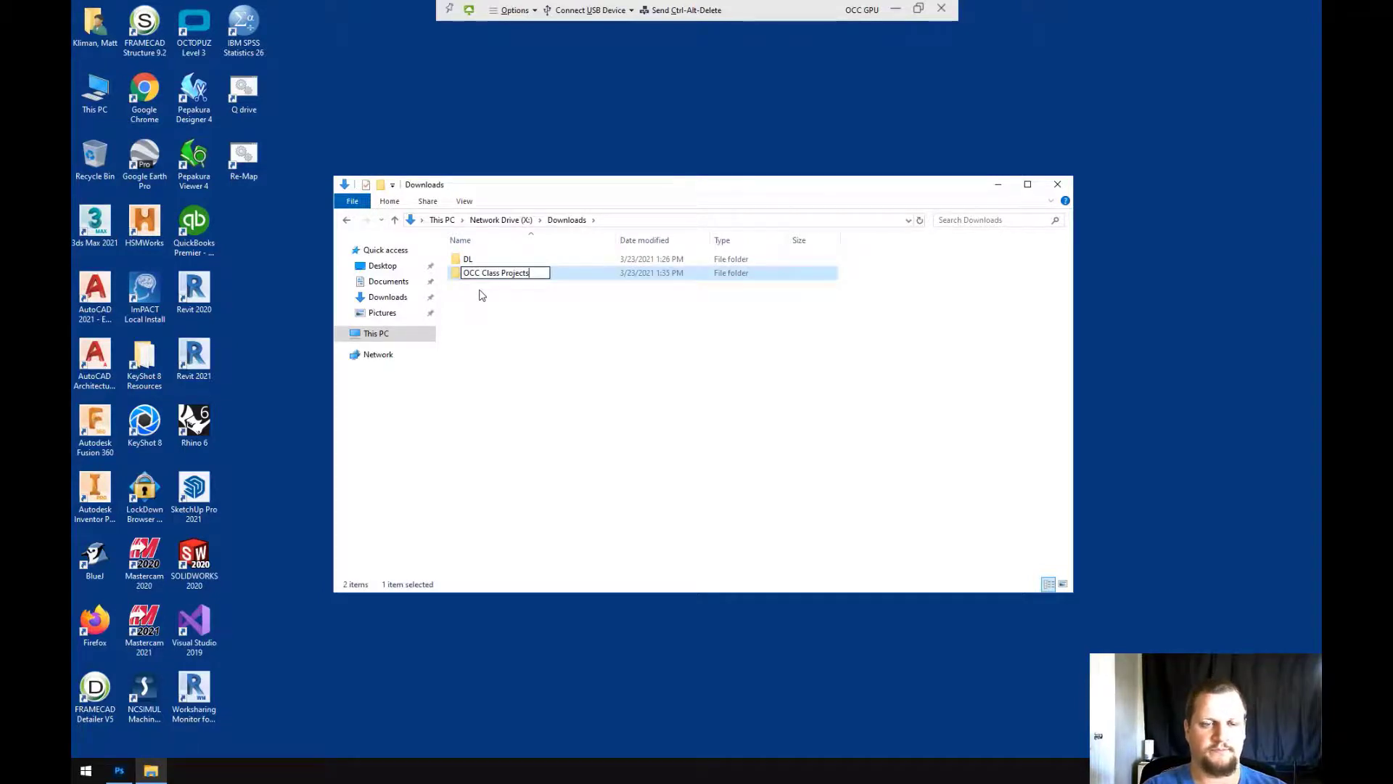
pyautogui.press('Return')
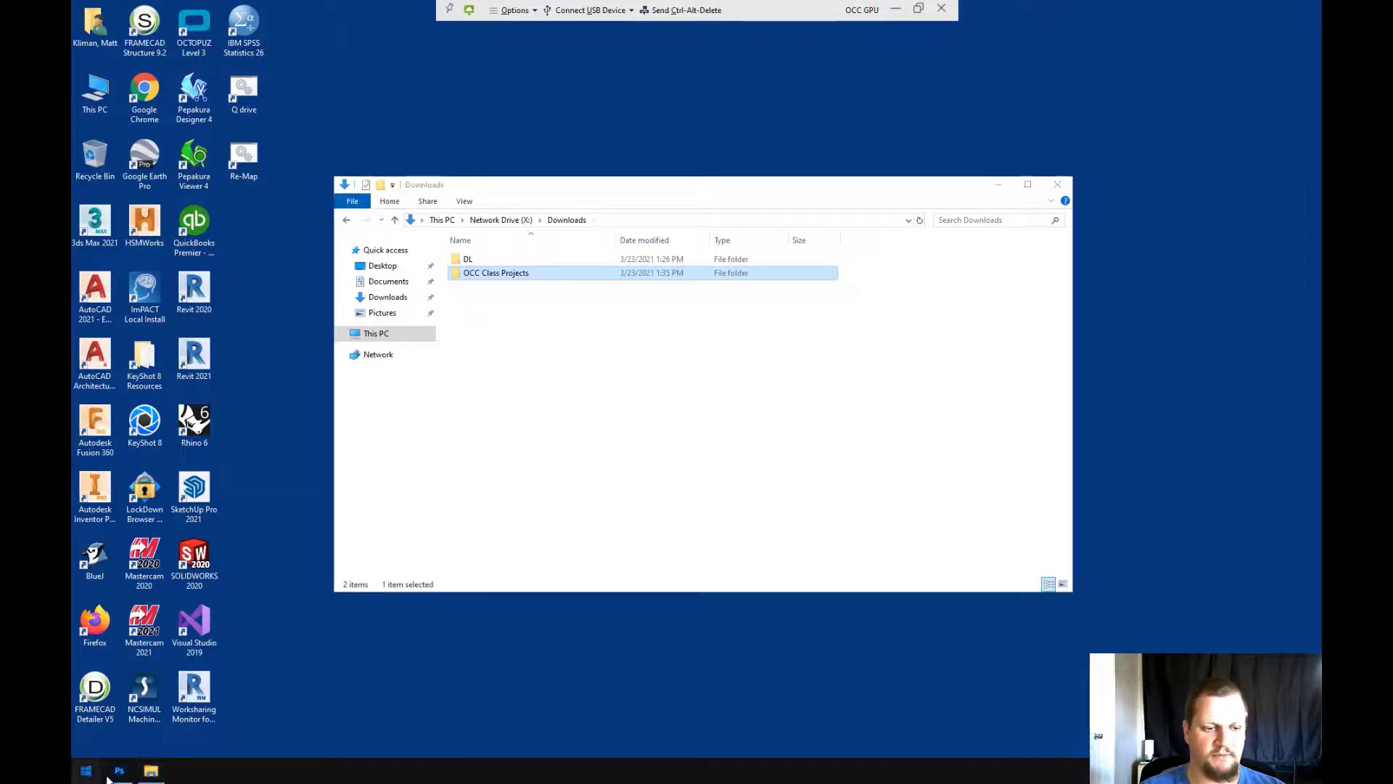
# Bring Photoshop forward and create a new blank document from a preset
pyautogui.click(119, 770)
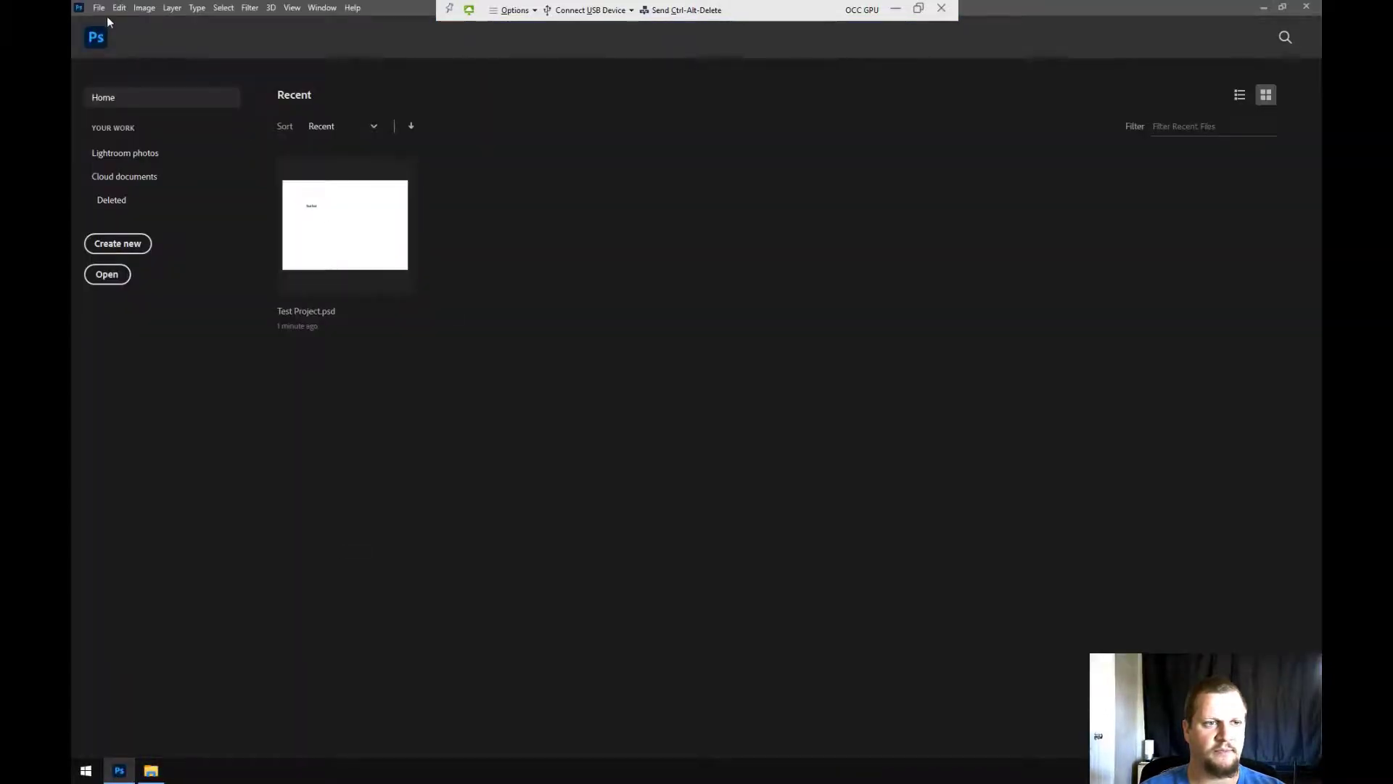
pyautogui.click(112, 245)
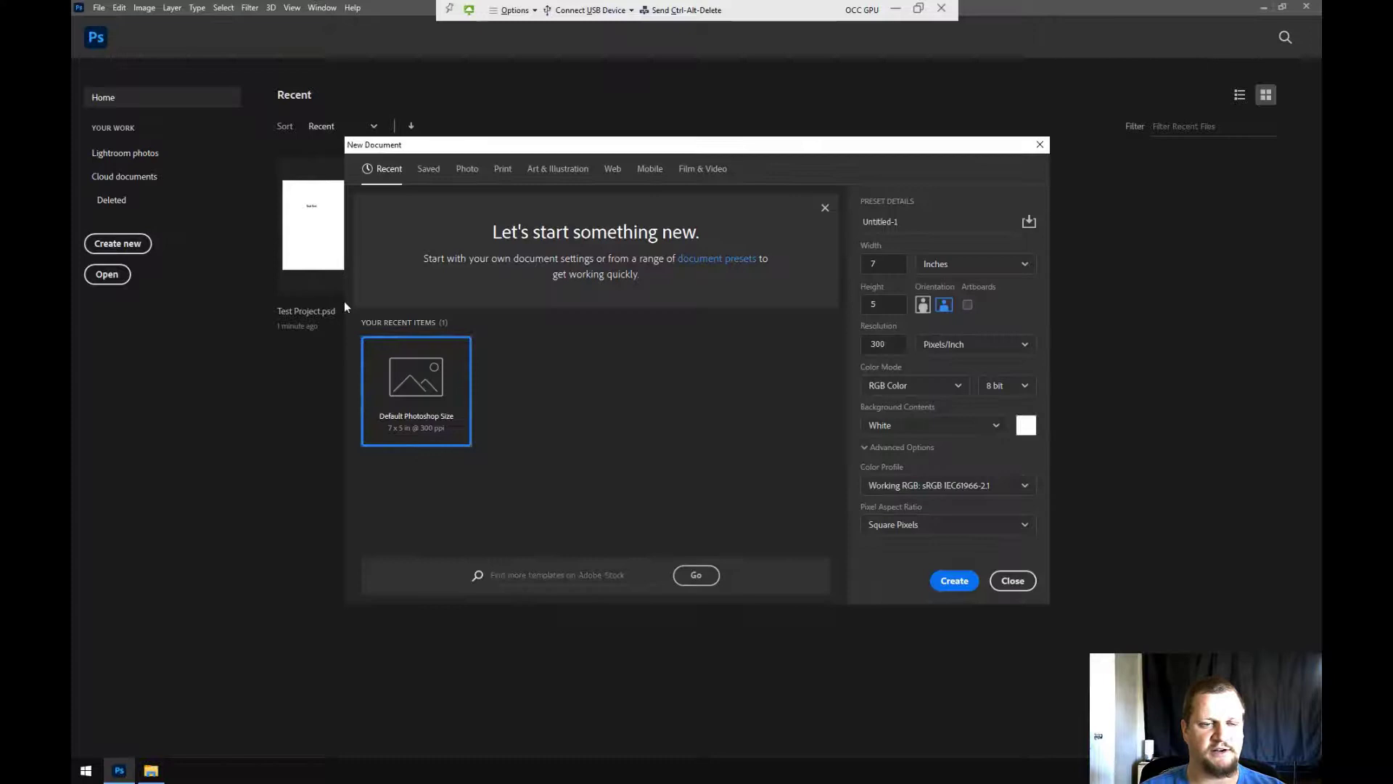
pyautogui.doubleClick(410, 392)
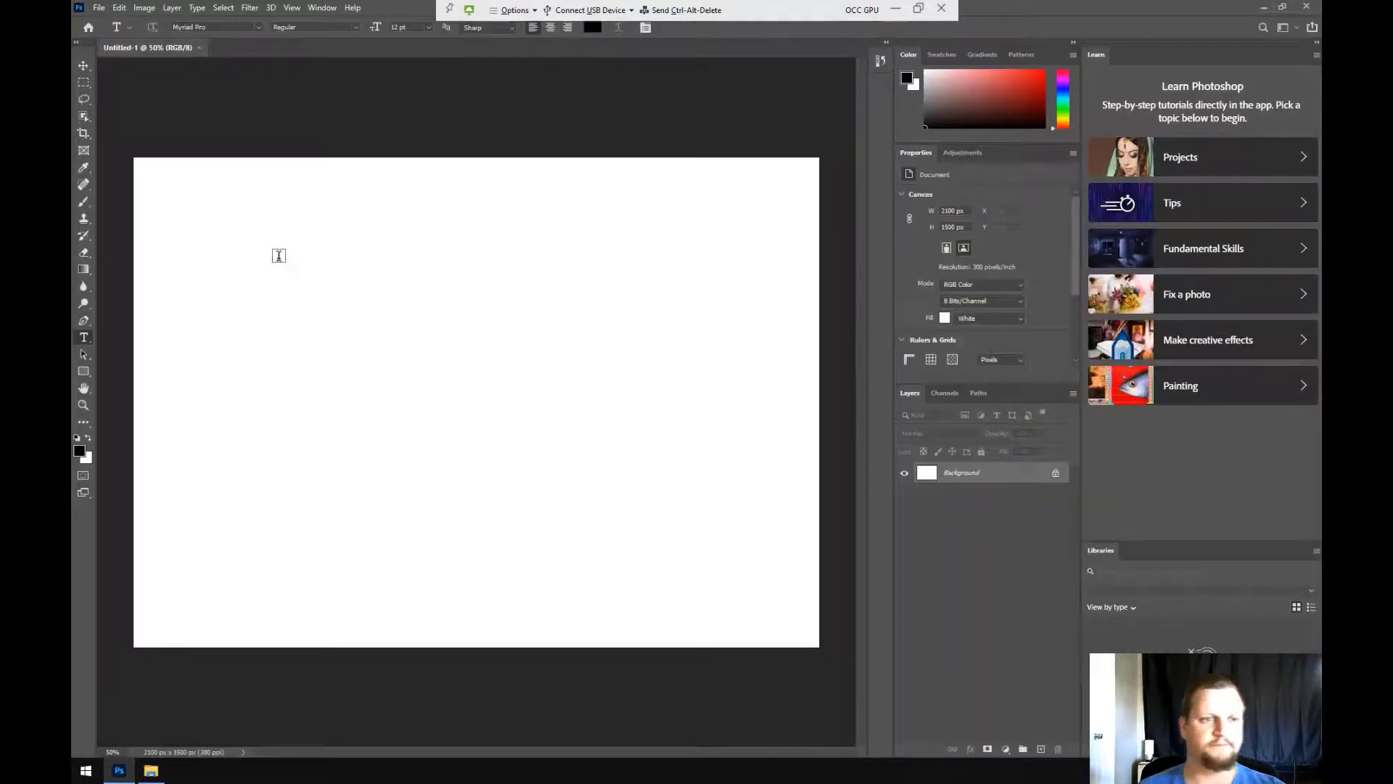
# Add a text layer reading 'Test for C Drive', commit it, and start saving with Ctrl+S
pyautogui.click(245, 290)
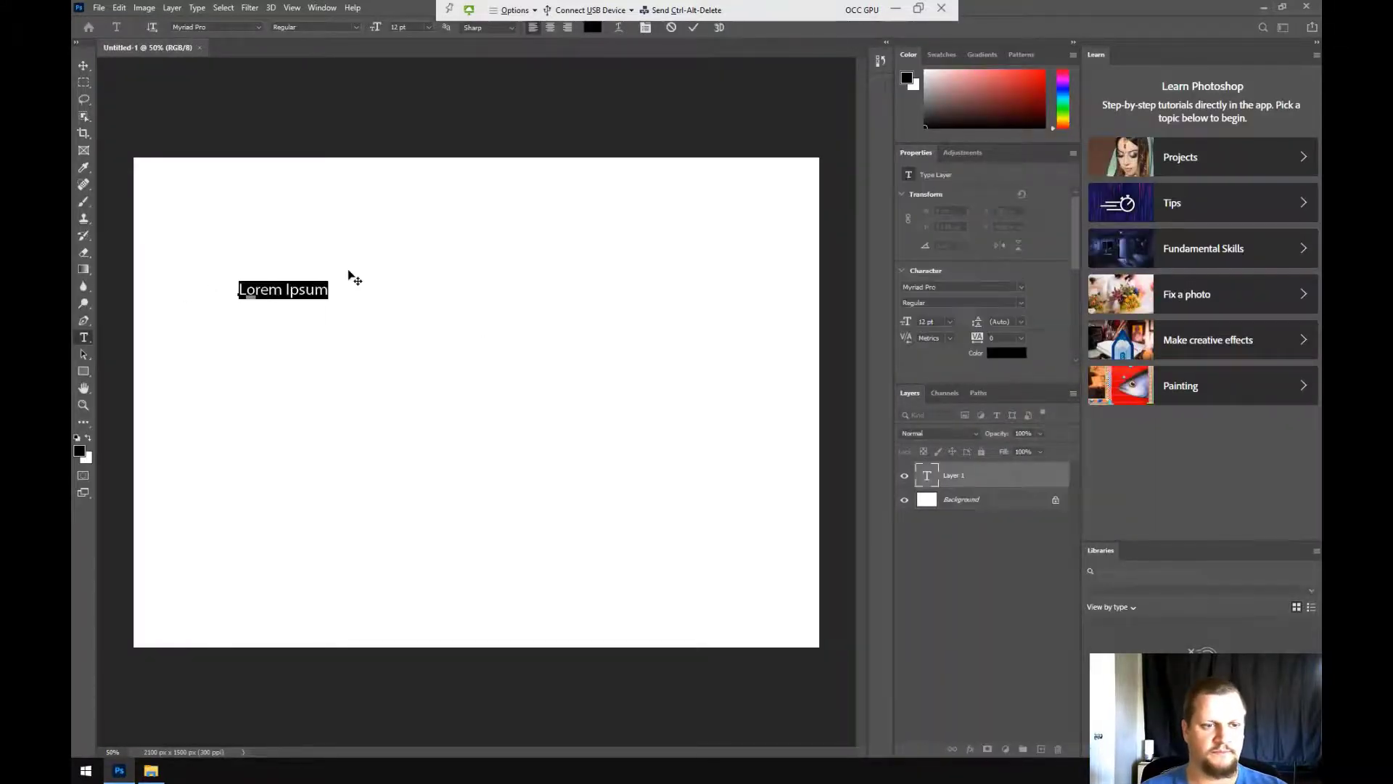
pyautogui.doubleClick(262, 288)
pyautogui.click(262, 287)
pyautogui.doubleClick(262, 288)
pyautogui.write('Test')
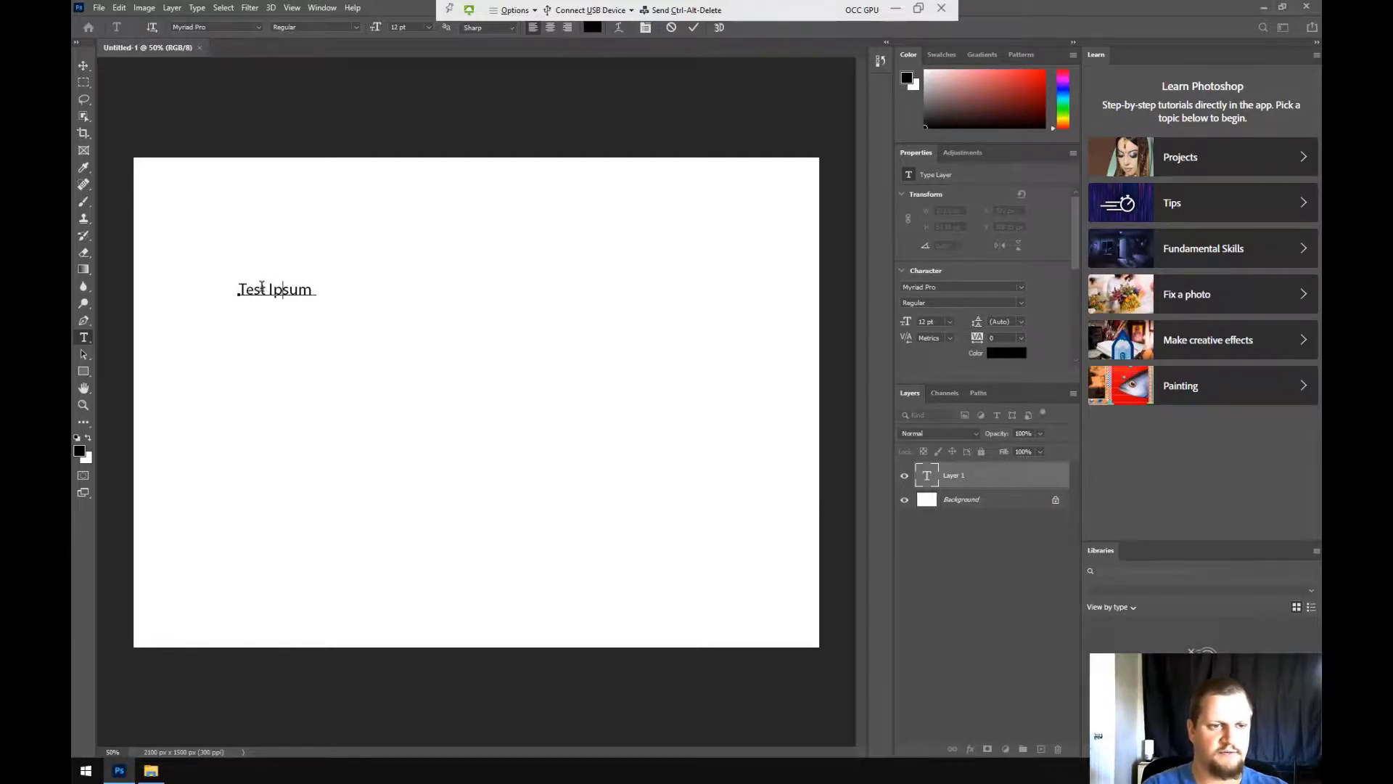
pyautogui.write(' for')
pyautogui.write(' C Drive')
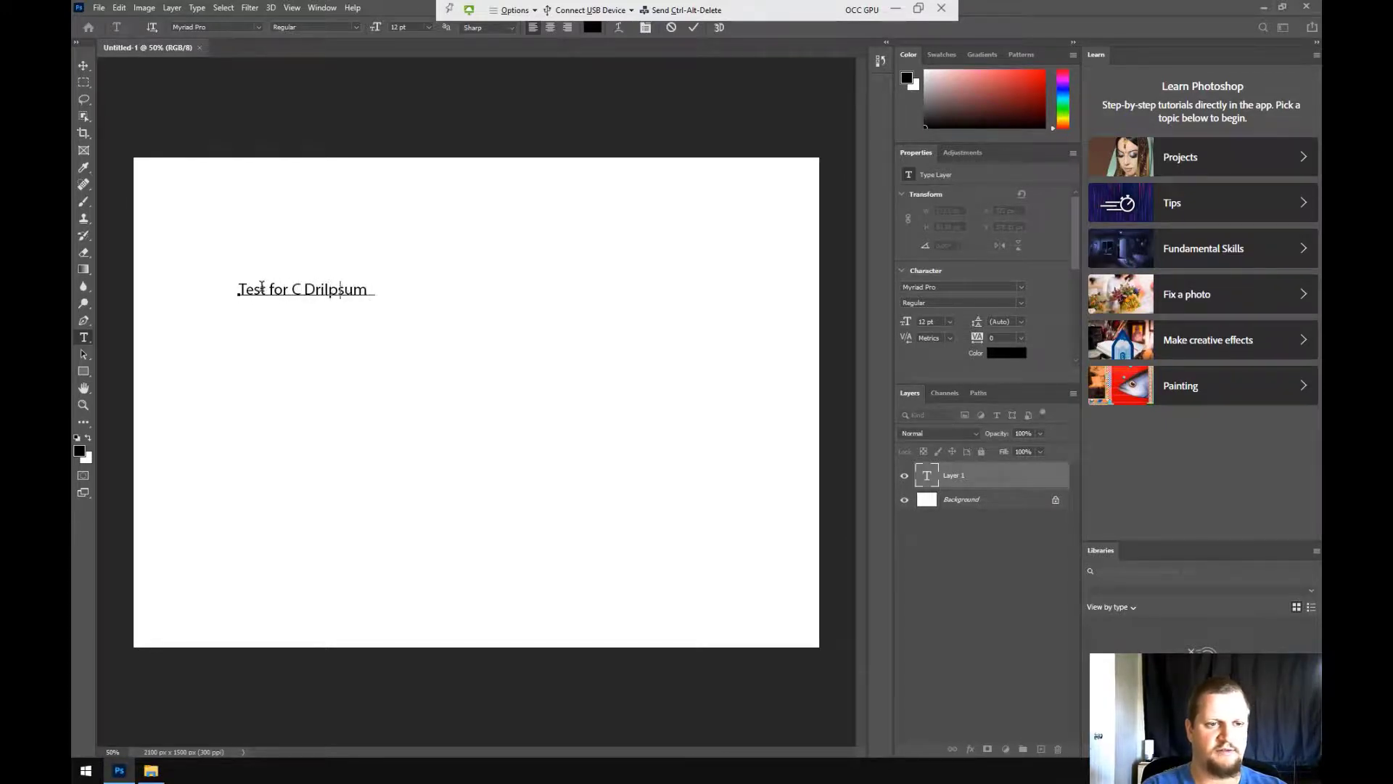
pyautogui.hotkey('ctrl', 'Delete')
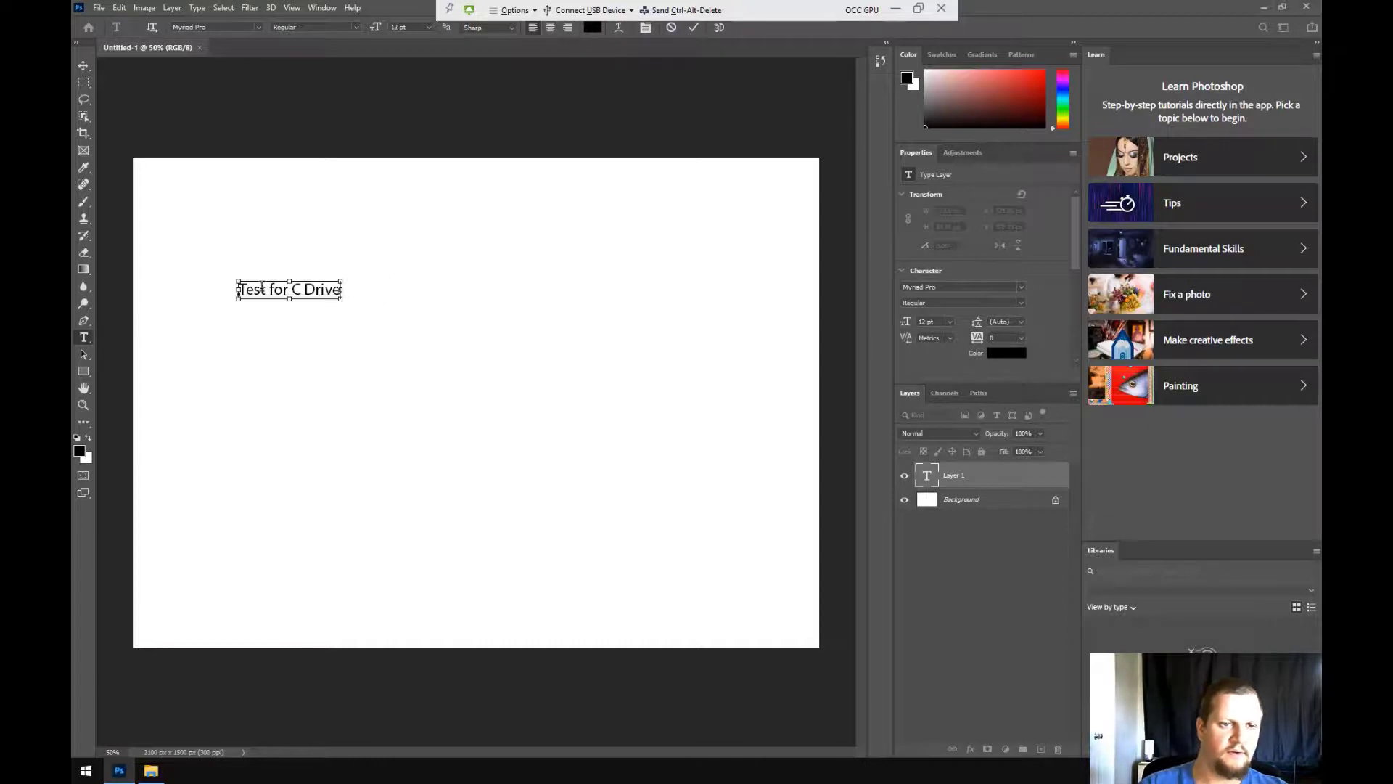
pyautogui.hotkey('ctrl', 'Return')
pyautogui.hotkey('ctrl', 's')
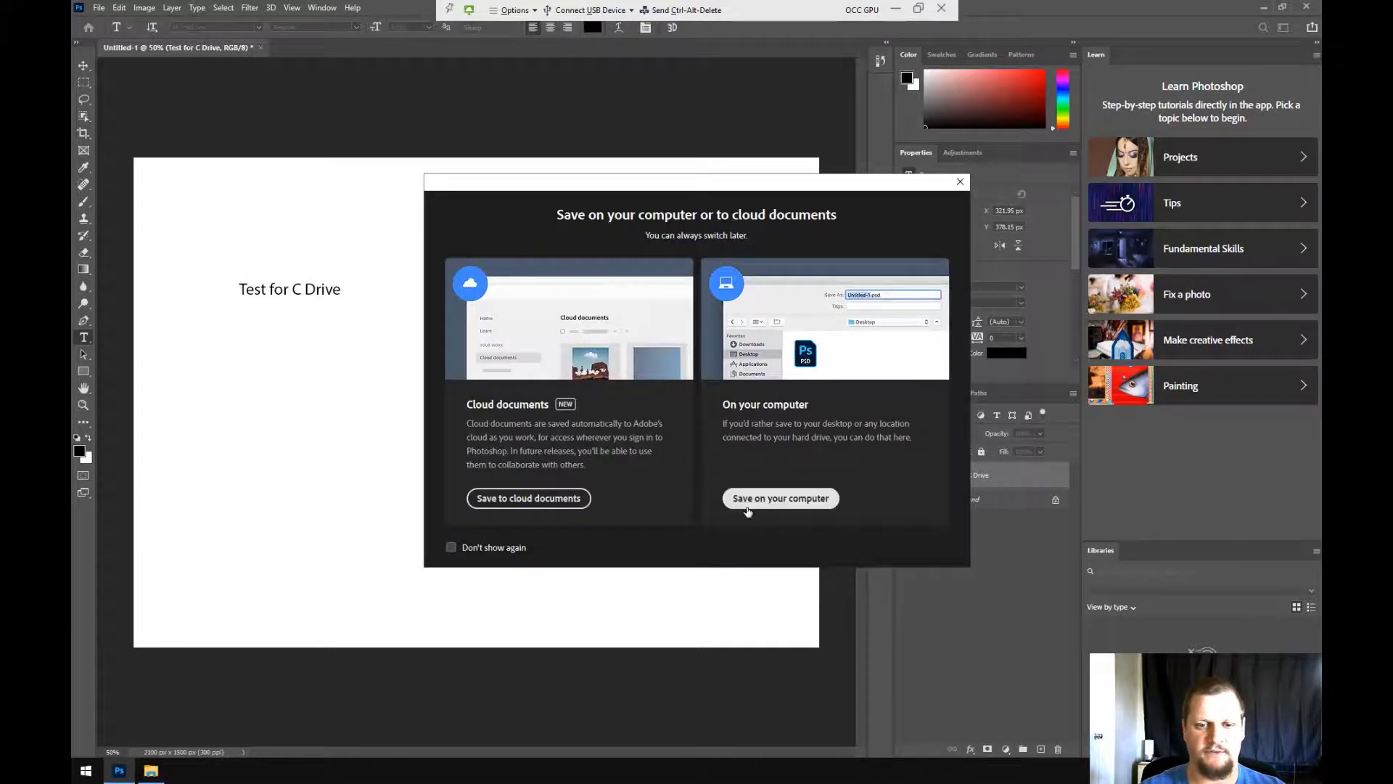
# Choose to save on the computer and browse to Network Drive (X:) > Downloads > OCC Class Projects
pyautogui.click(747, 506)
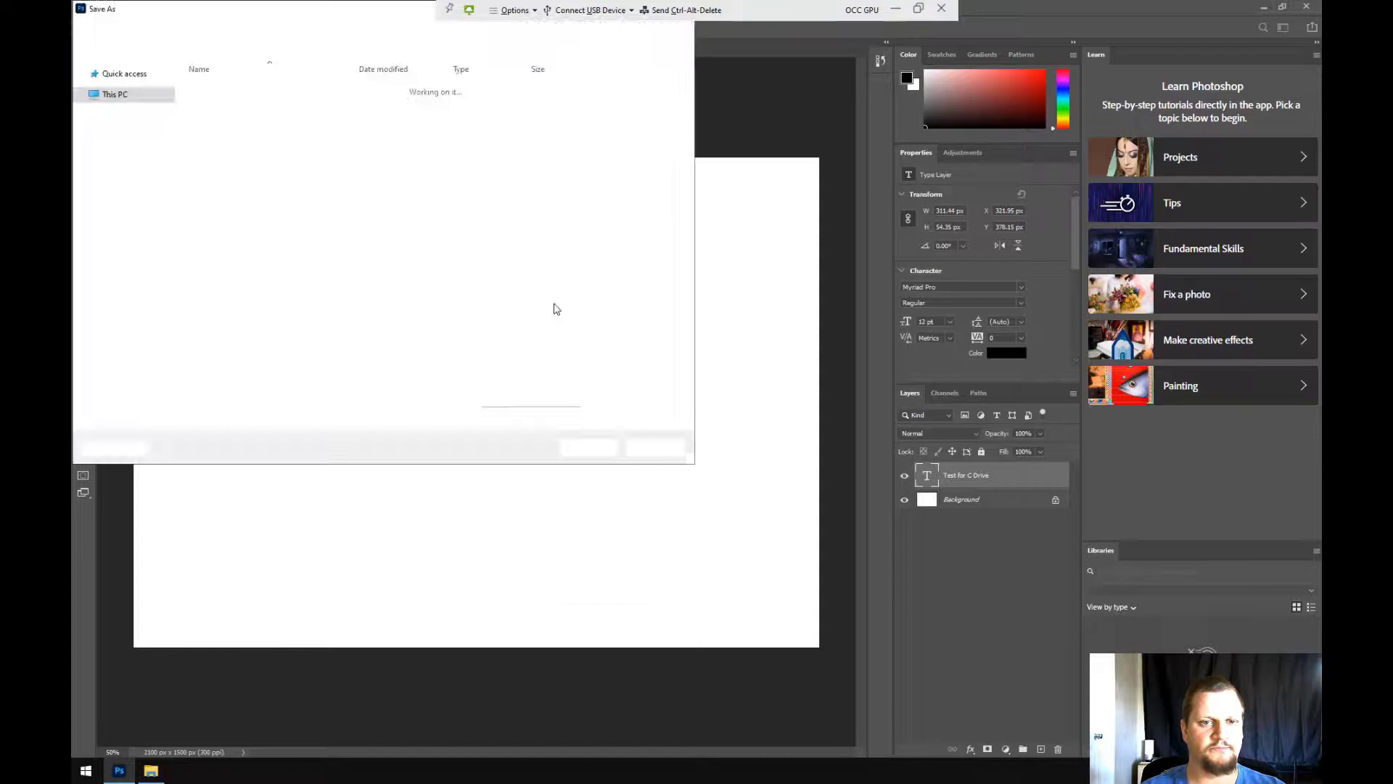
pyautogui.click(125, 162)
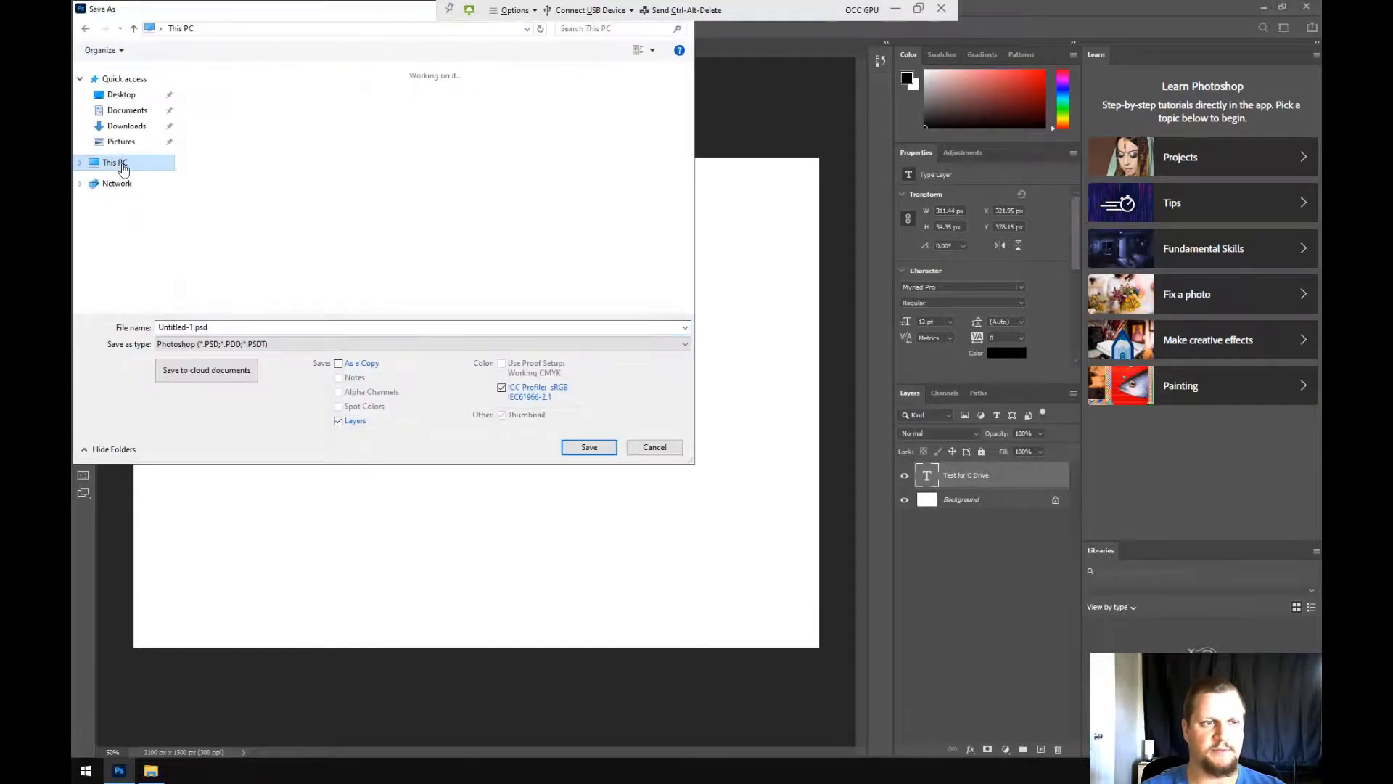
pyautogui.scroll(-1, 569, 268)
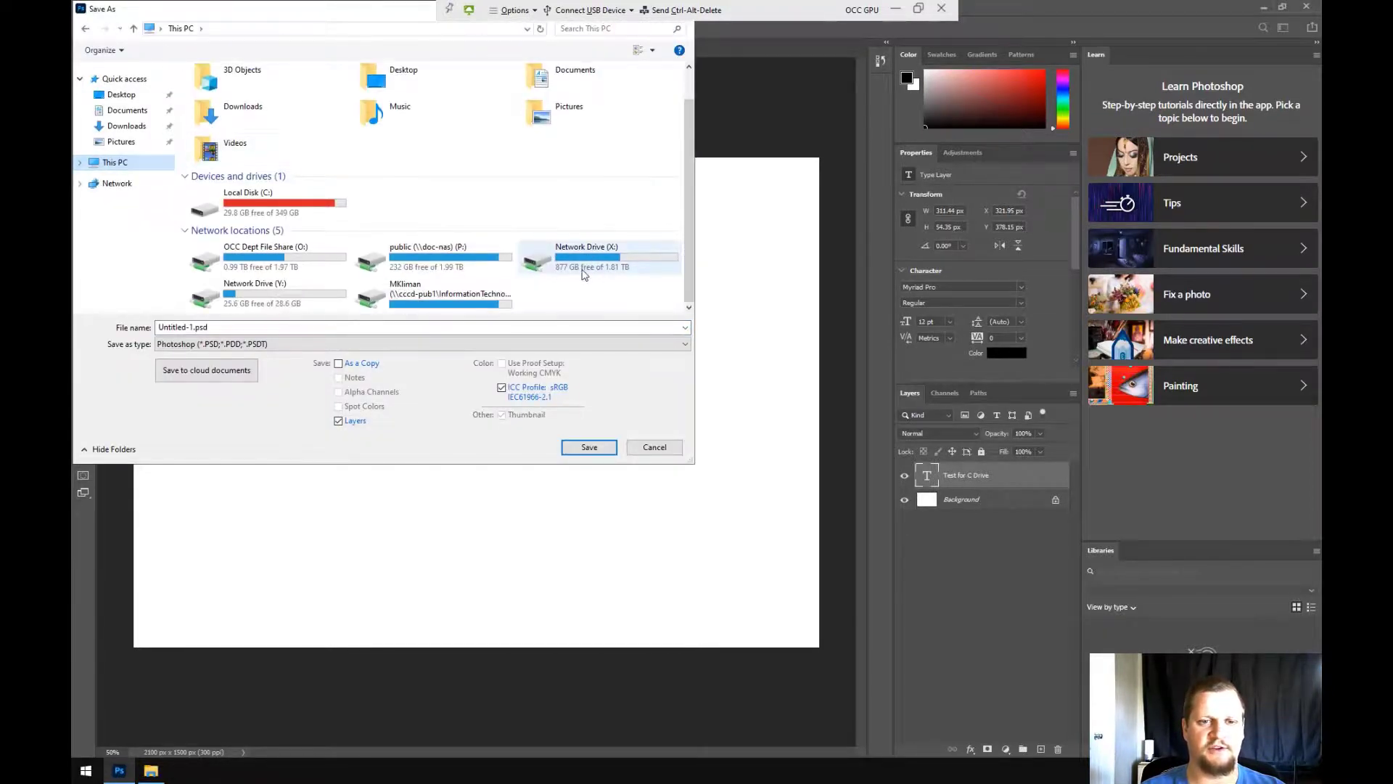
pyautogui.click(589, 270)
pyautogui.doubleClick(589, 270)
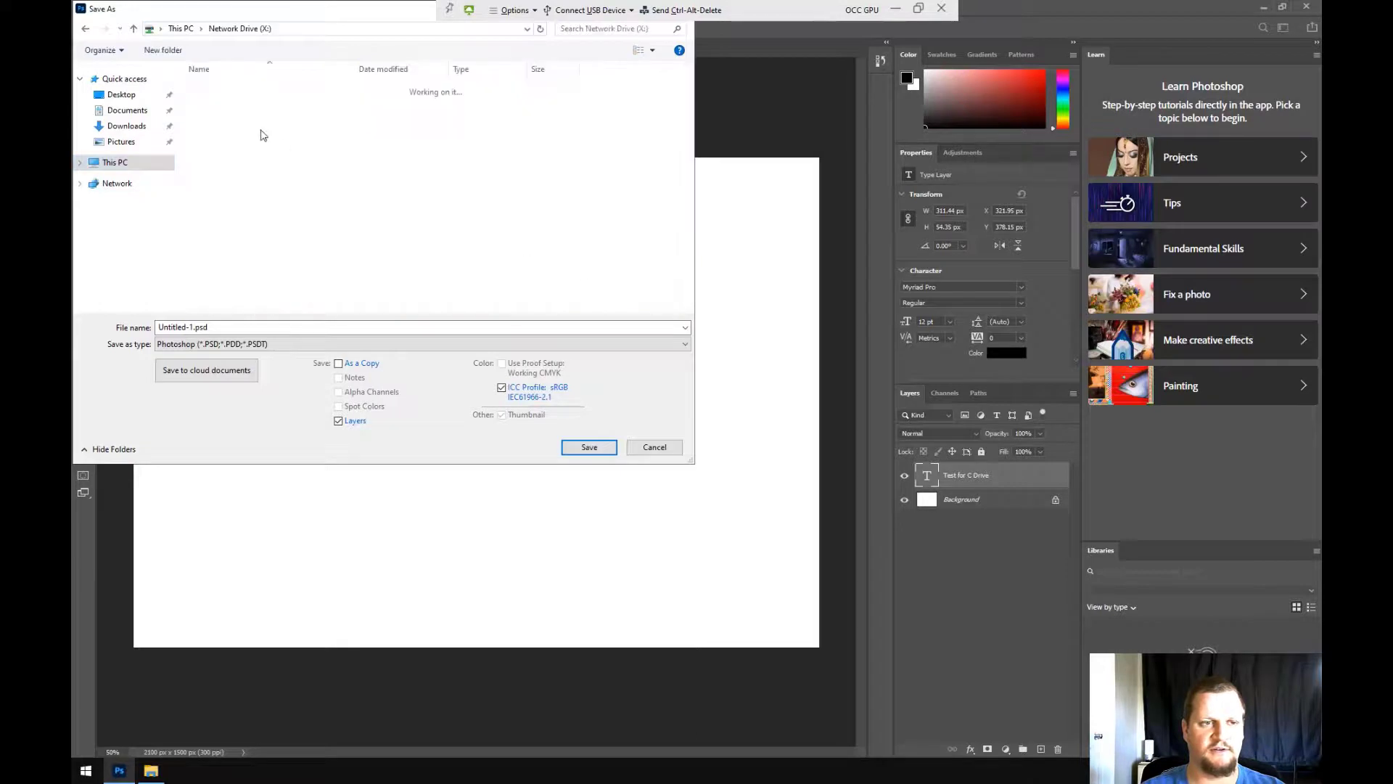
pyautogui.click(243, 157)
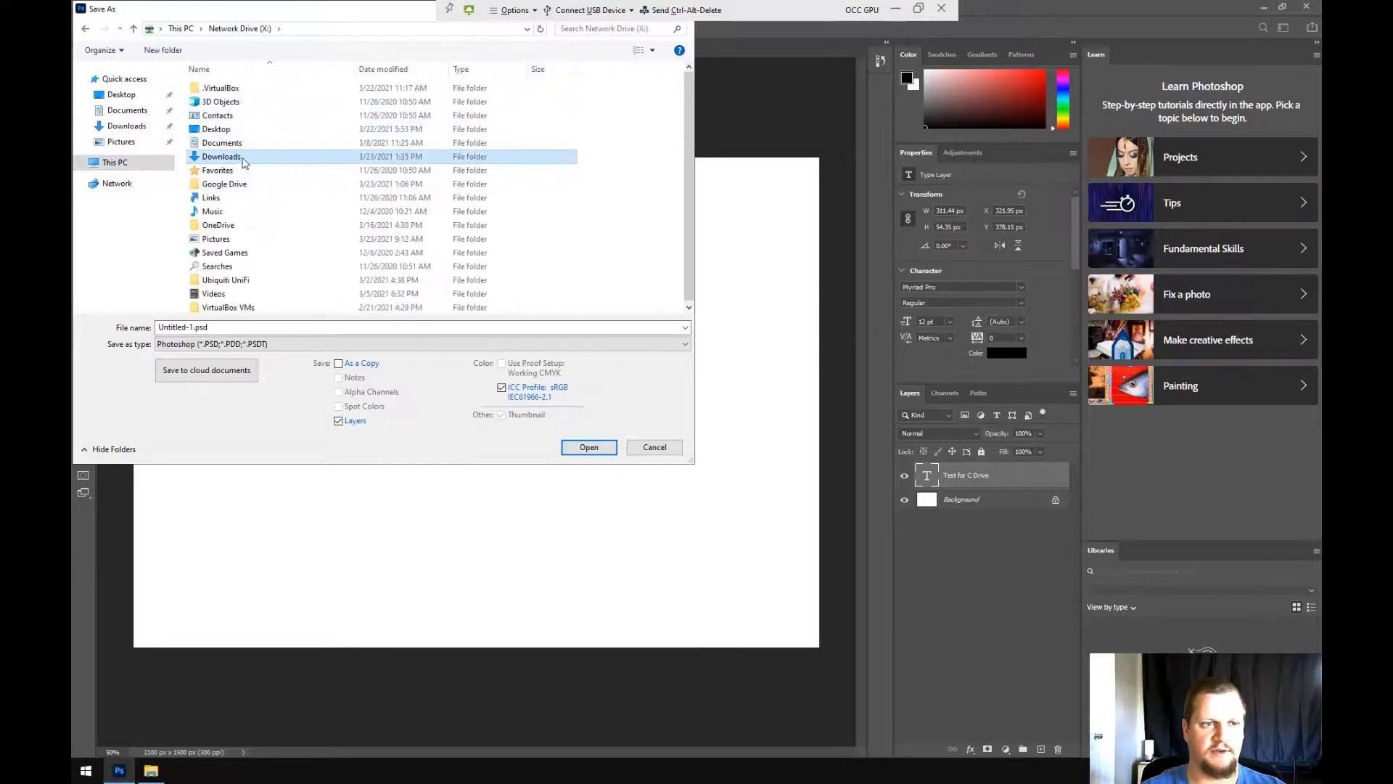
pyautogui.doubleClick(243, 158)
pyautogui.click(240, 105)
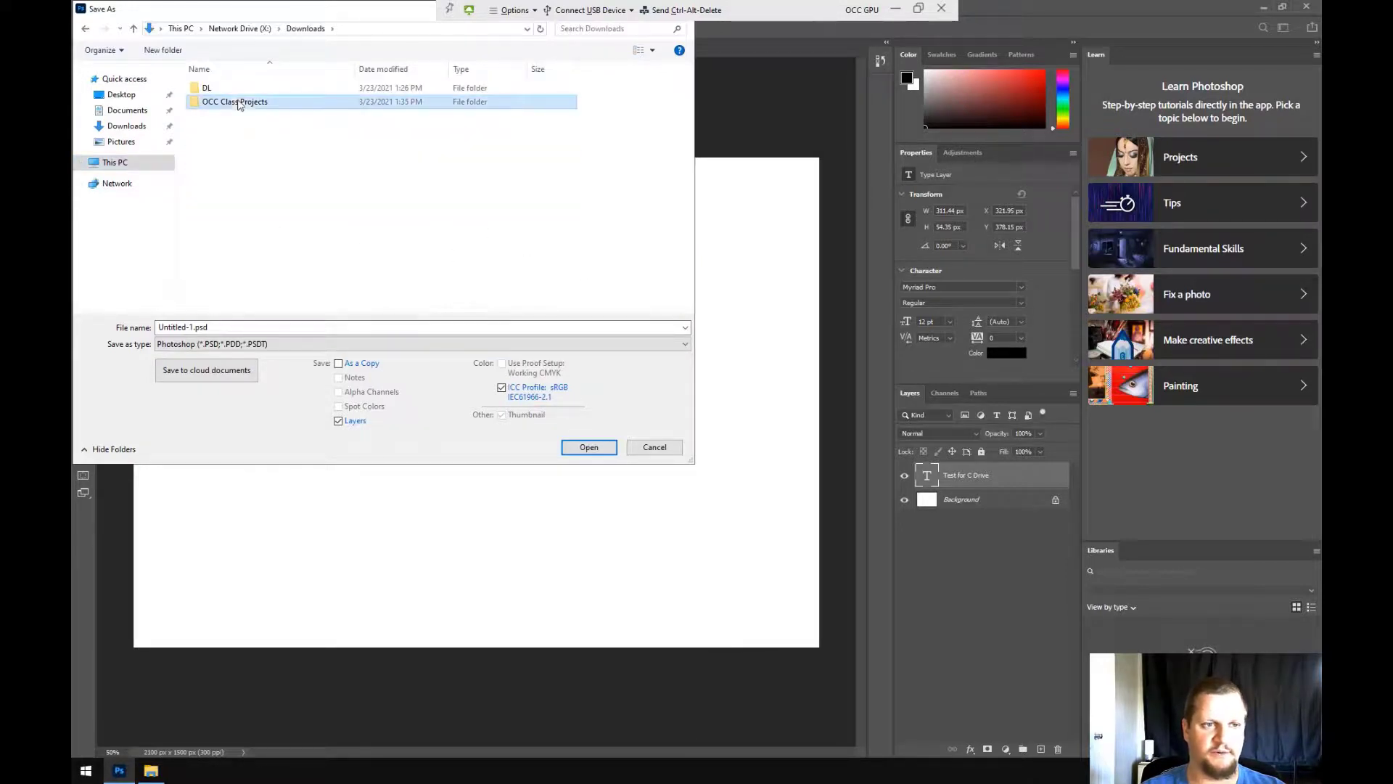
pyautogui.doubleClick(249, 106)
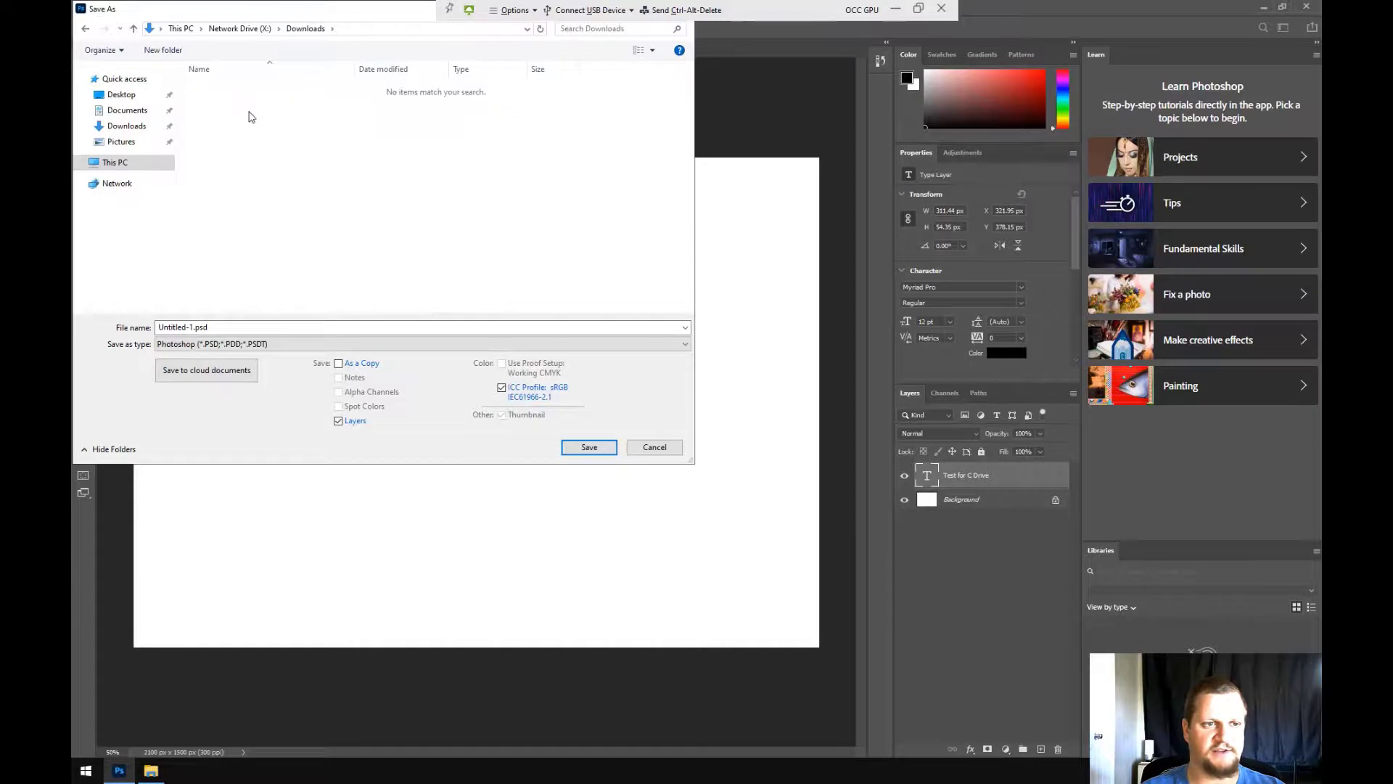
# Name the file 'C Drive Test Project' and save it there
pyautogui.click(191, 326)
pyautogui.click(191, 326)
pyautogui.moveTo(132, 321); pyautogui.dragTo(119, 324)
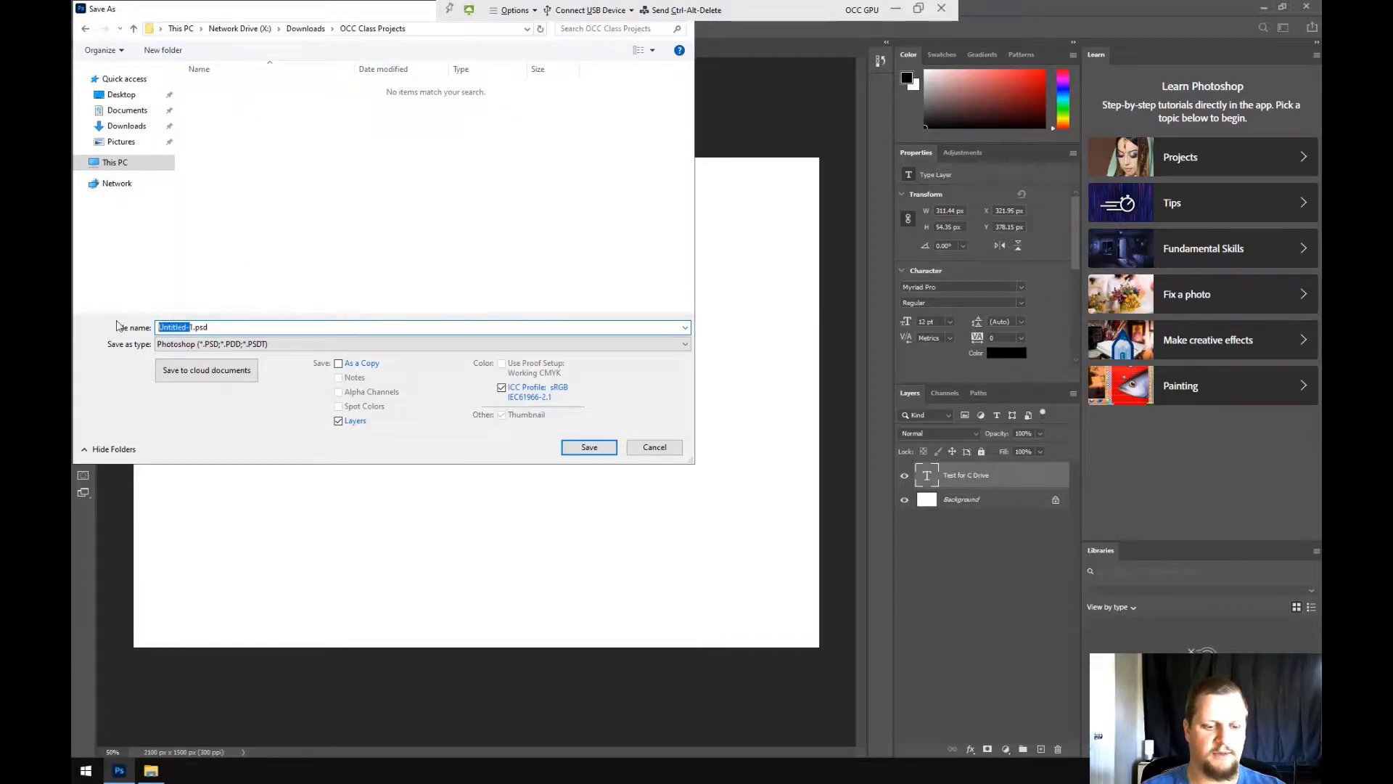
pyautogui.write('C')
pyautogui.write(' Drive Test PRoject')
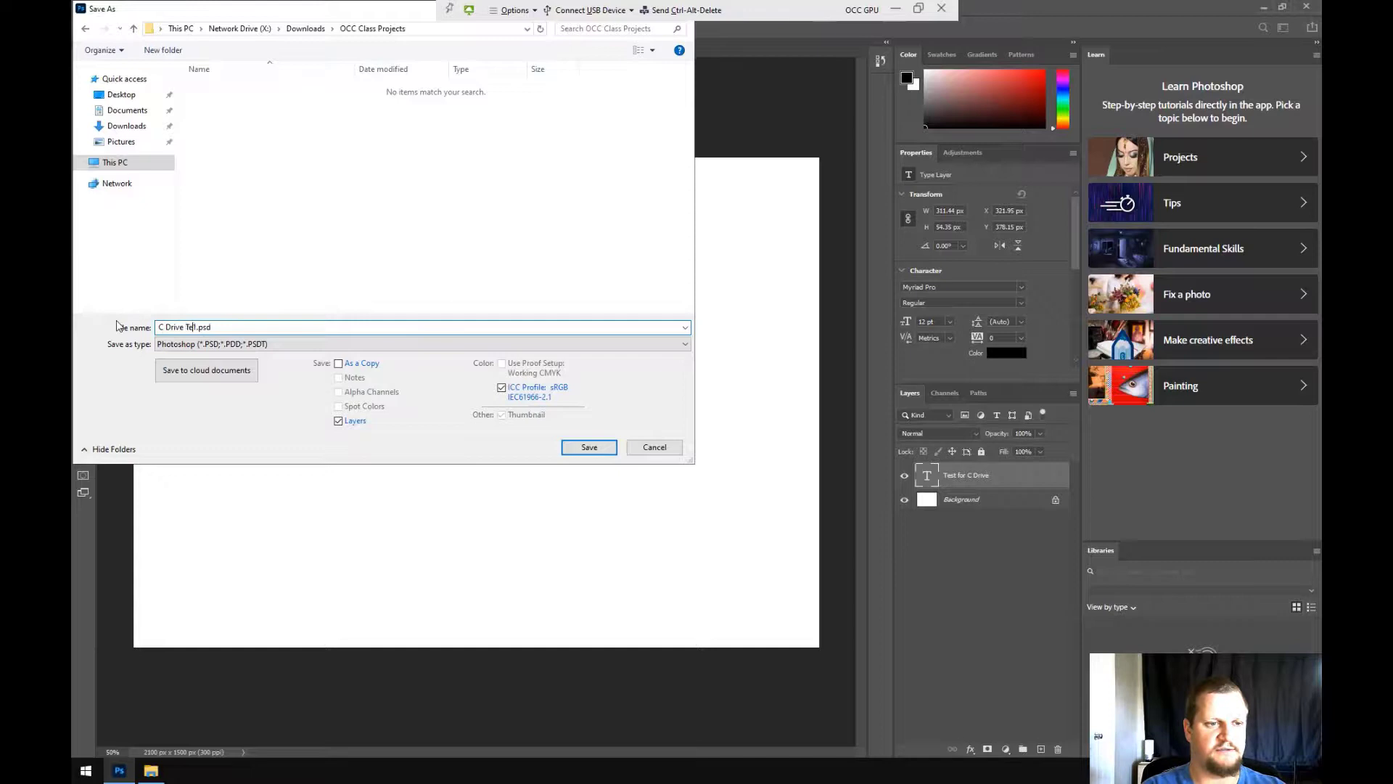
pyautogui.press('BackSpace')
pyautogui.press('BackSpace')
pyautogui.press('BackSpace')
pyautogui.press('BackSpace')
pyautogui.press('BackSpace')
pyautogui.press('BackSpace')
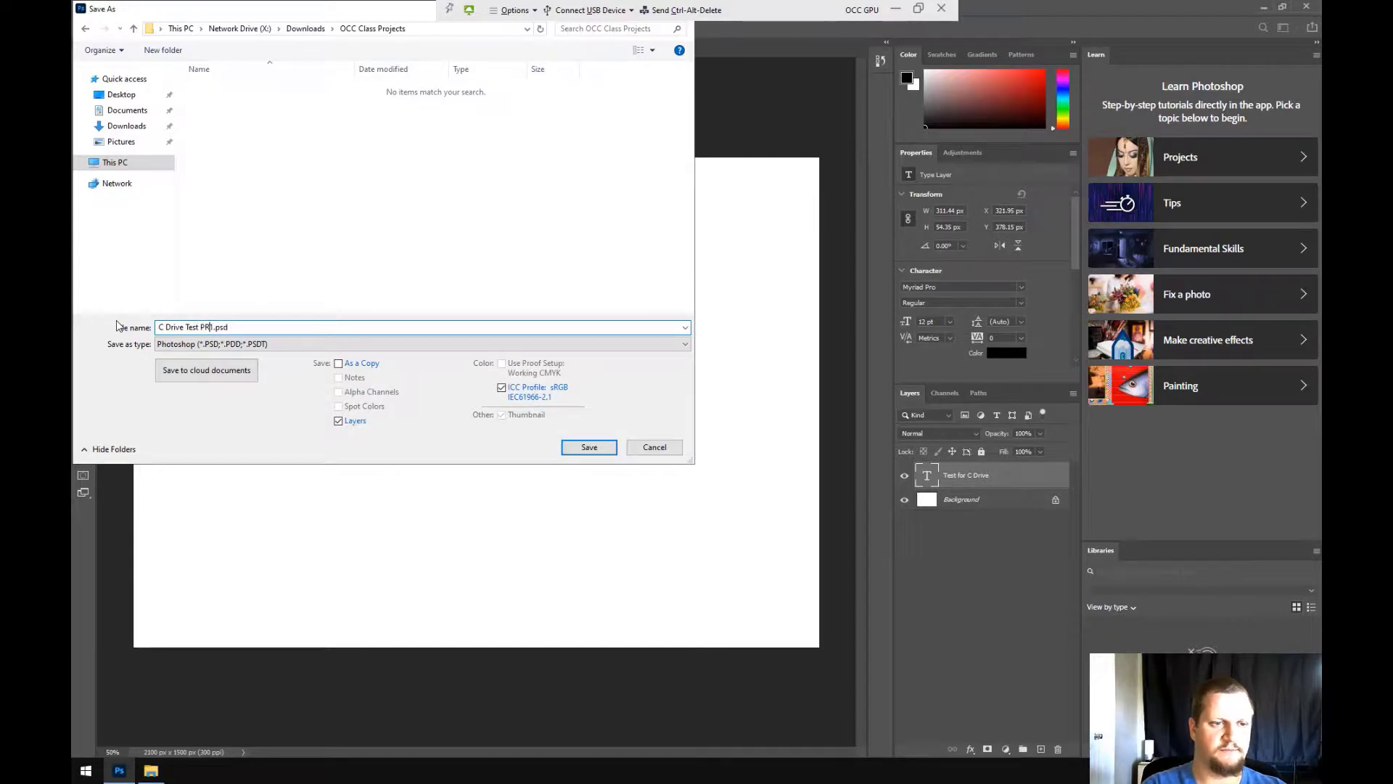
pyautogui.write('roject')
pyautogui.press('Delete')
pyautogui.press('Delete')
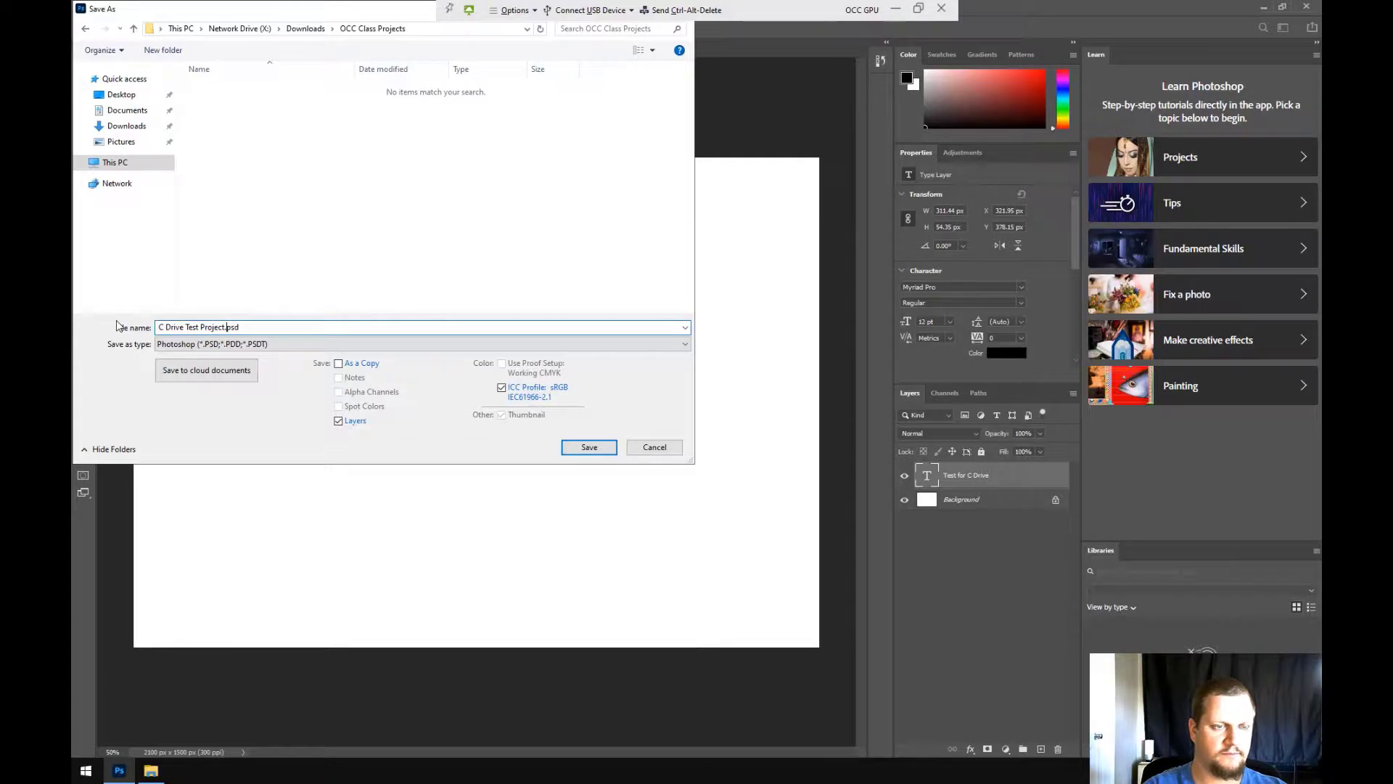
pyautogui.press('Return')
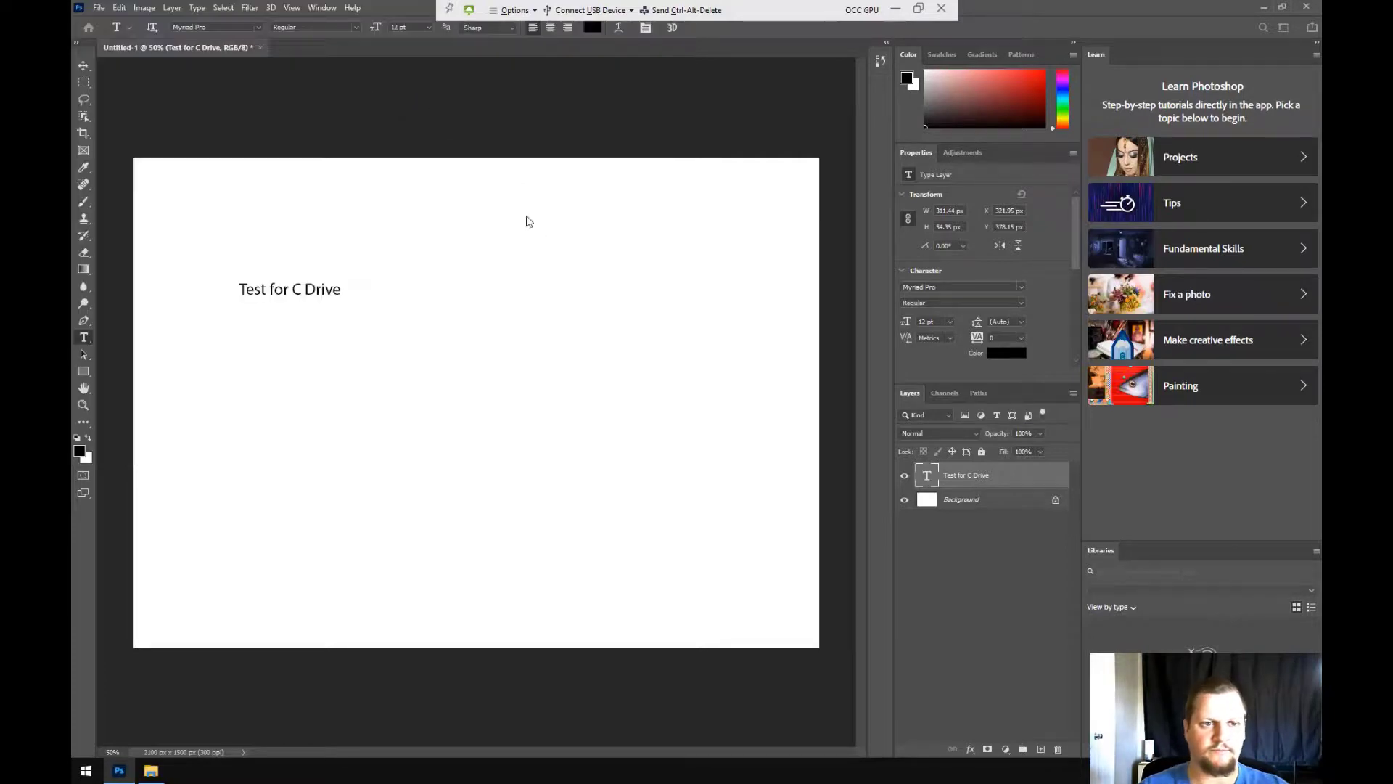
# Accept the Format Options, close C Drive Test Project.psd, and take the remote session out of full screen
pyautogui.click(844, 223)
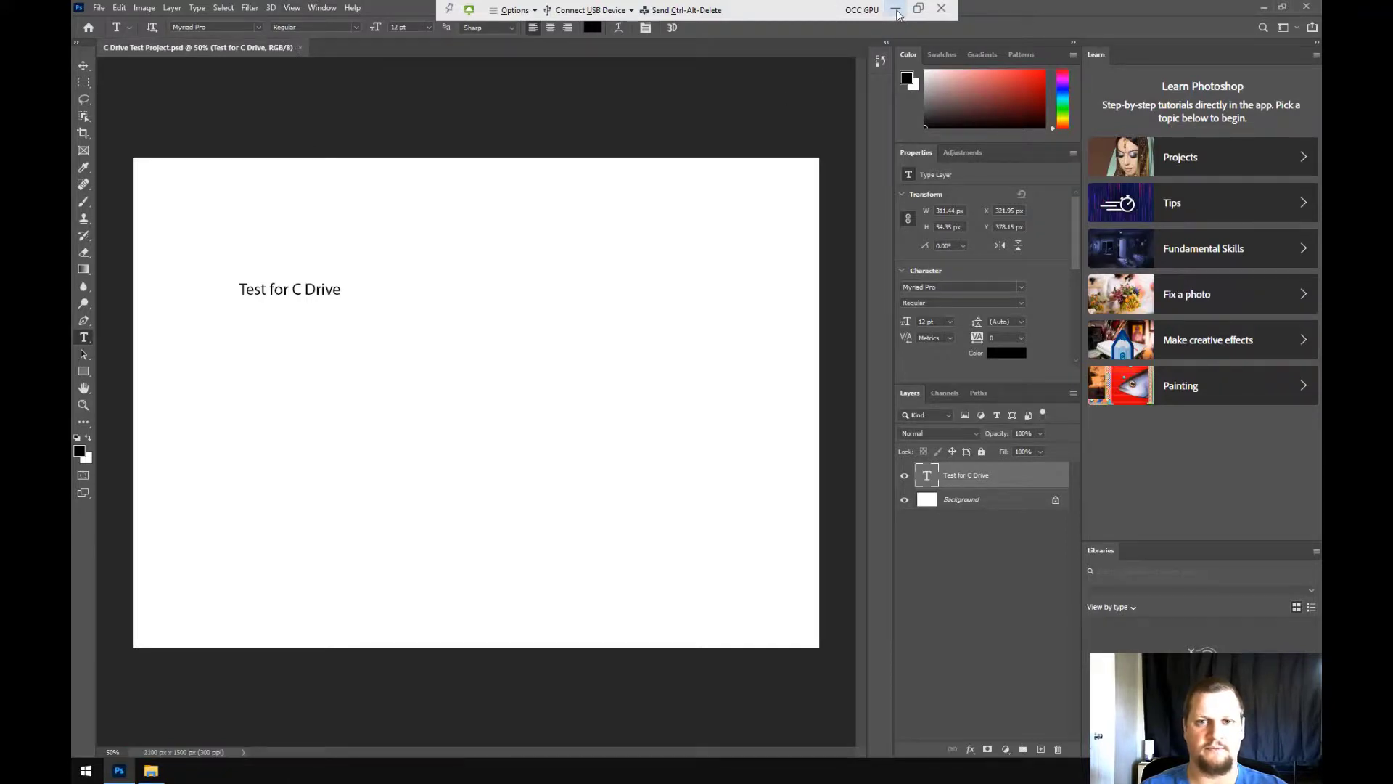
pyautogui.click(299, 47)
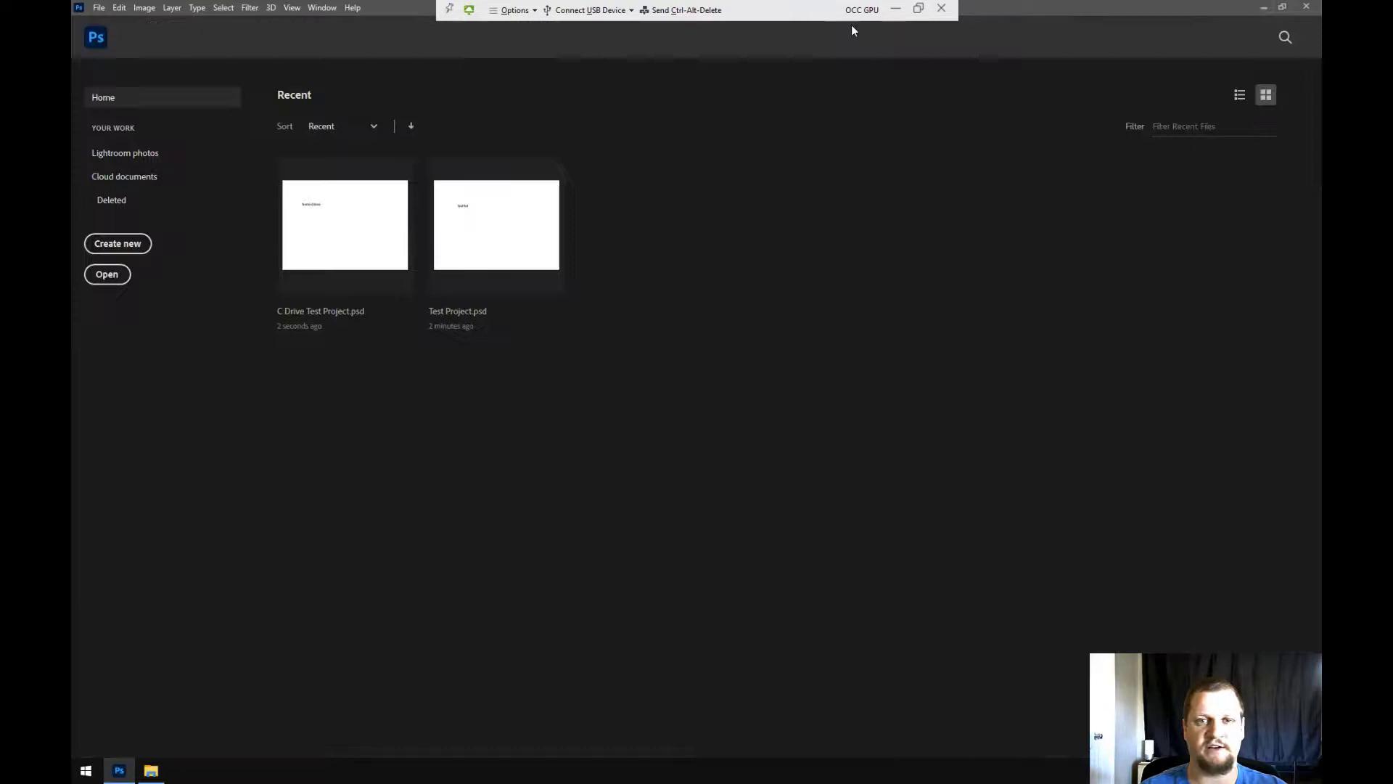
pyautogui.click(911, 10)
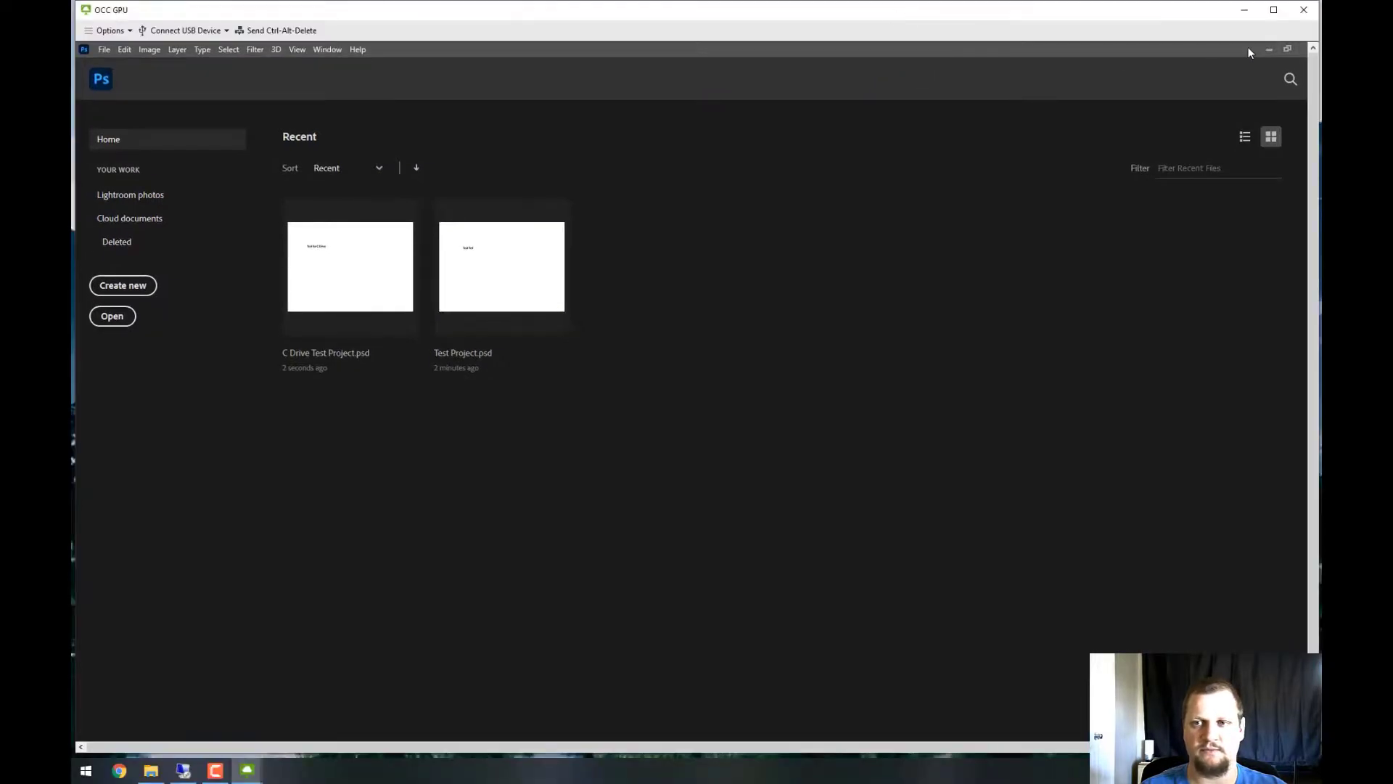
# Verify C Drive Test Project.psd (373 KB) is in the local Downloads > OCC Class Projects folder
pyautogui.click(1244, 10)
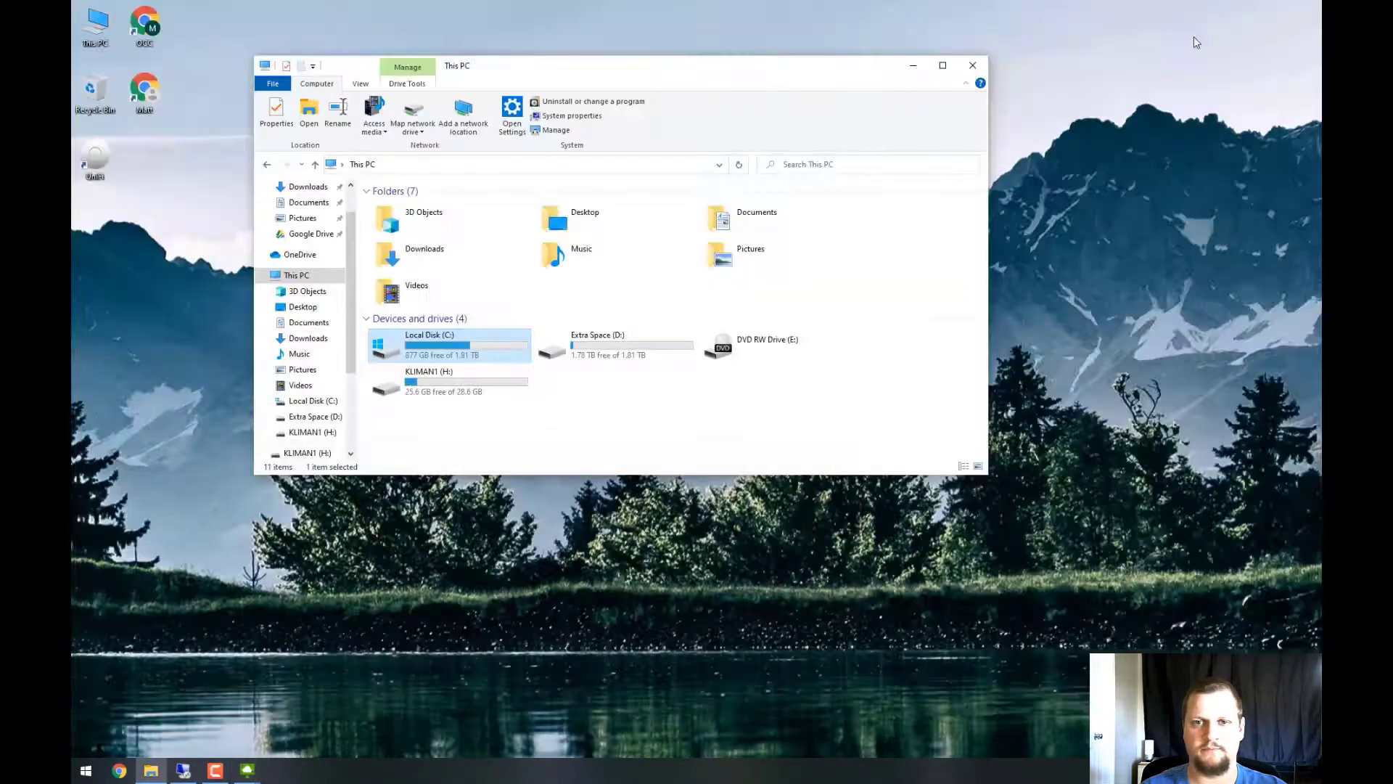
pyautogui.scroll(1, 309, 229)
pyautogui.click(305, 229)
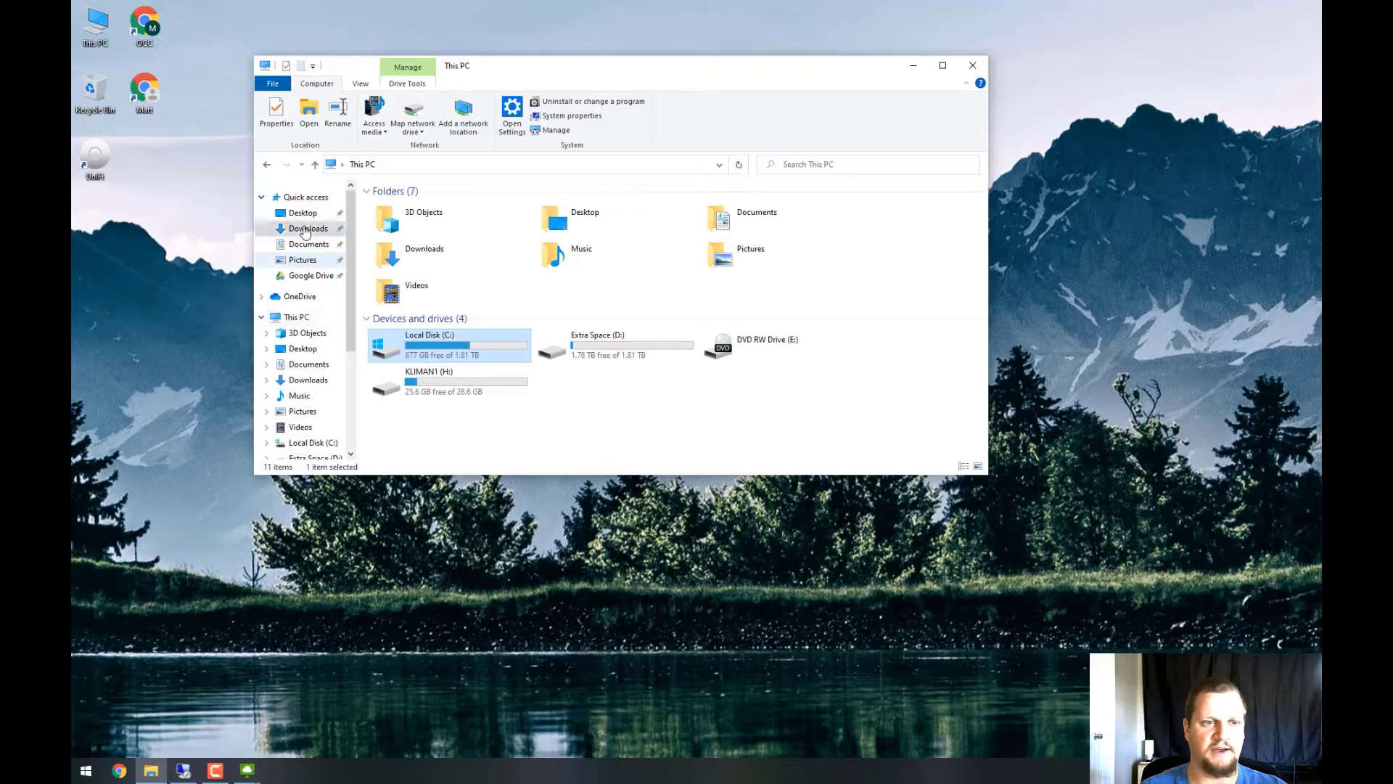
pyautogui.doubleClick(428, 226)
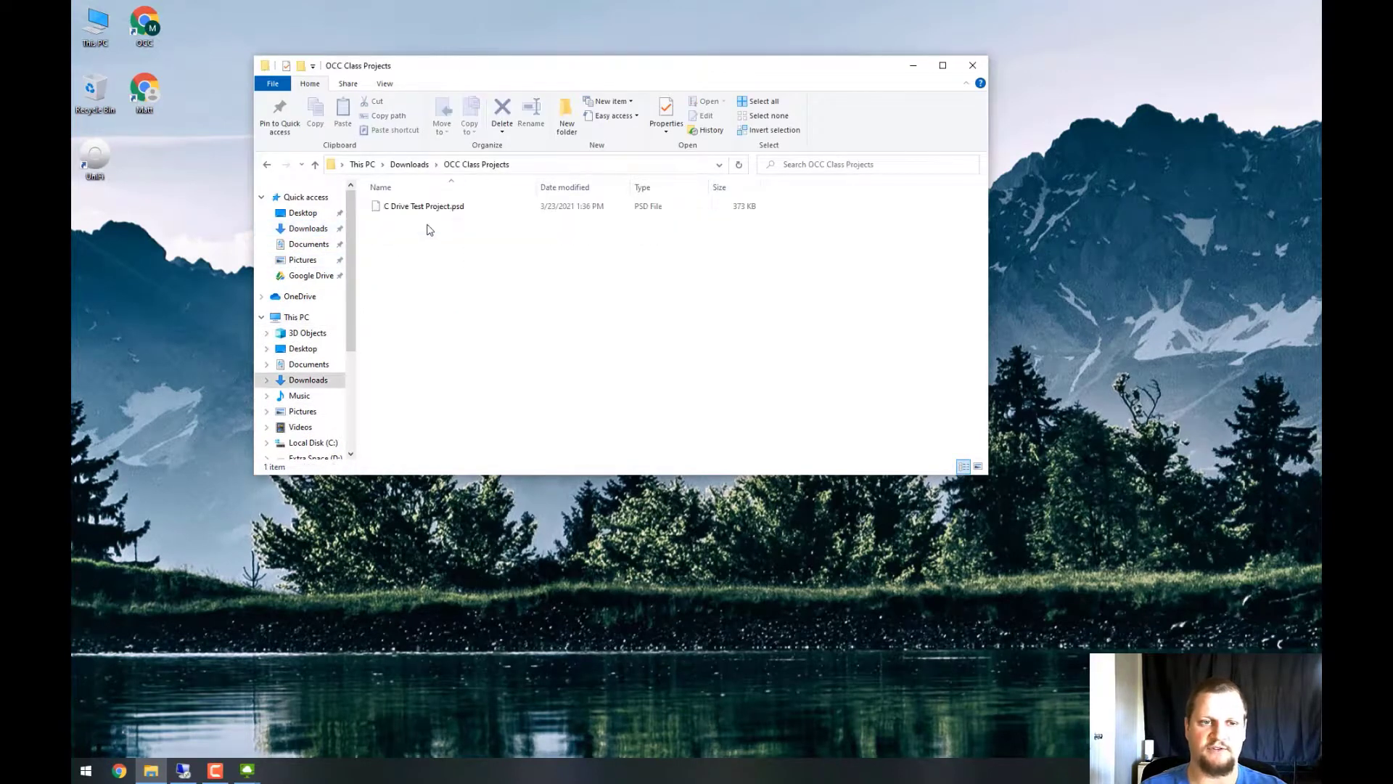
pyautogui.click(436, 207)
pyautogui.click(429, 304)
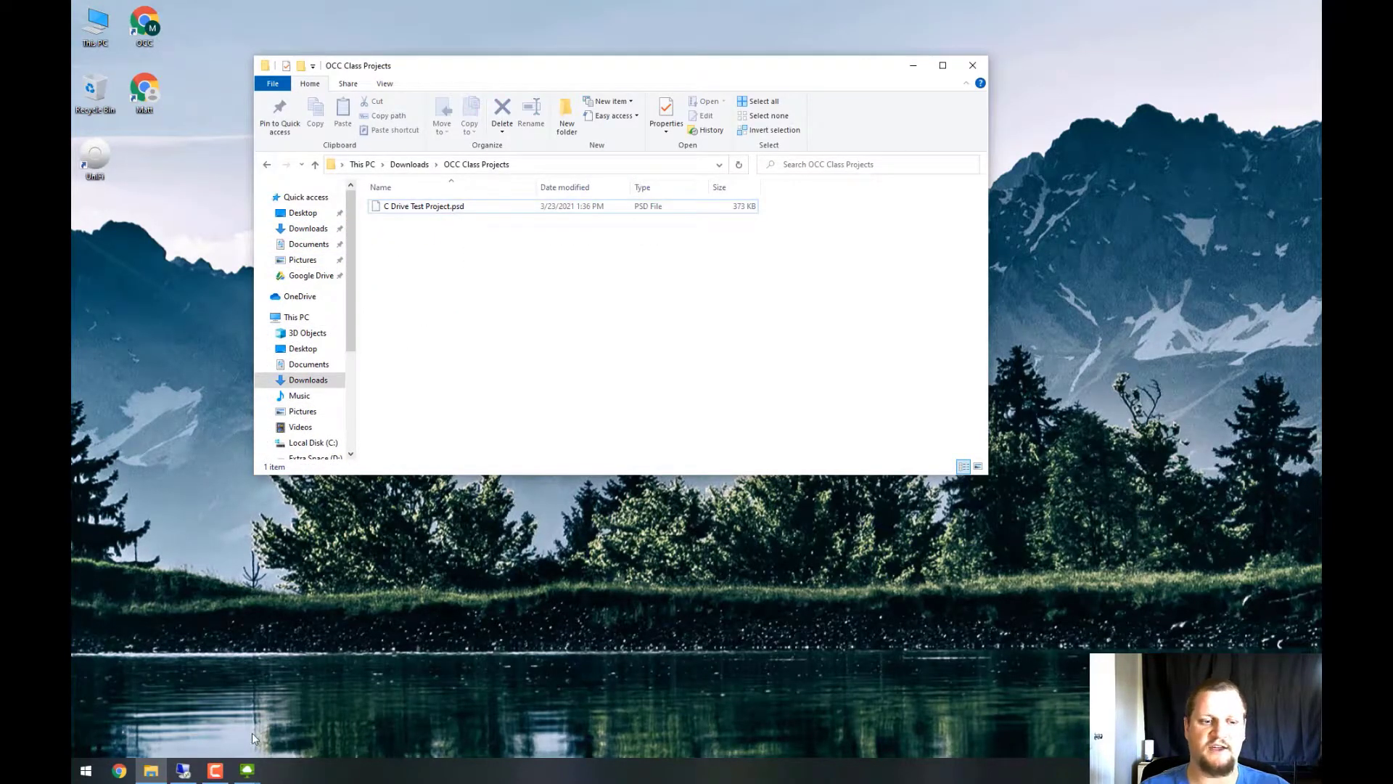
pyautogui.click(247, 769)
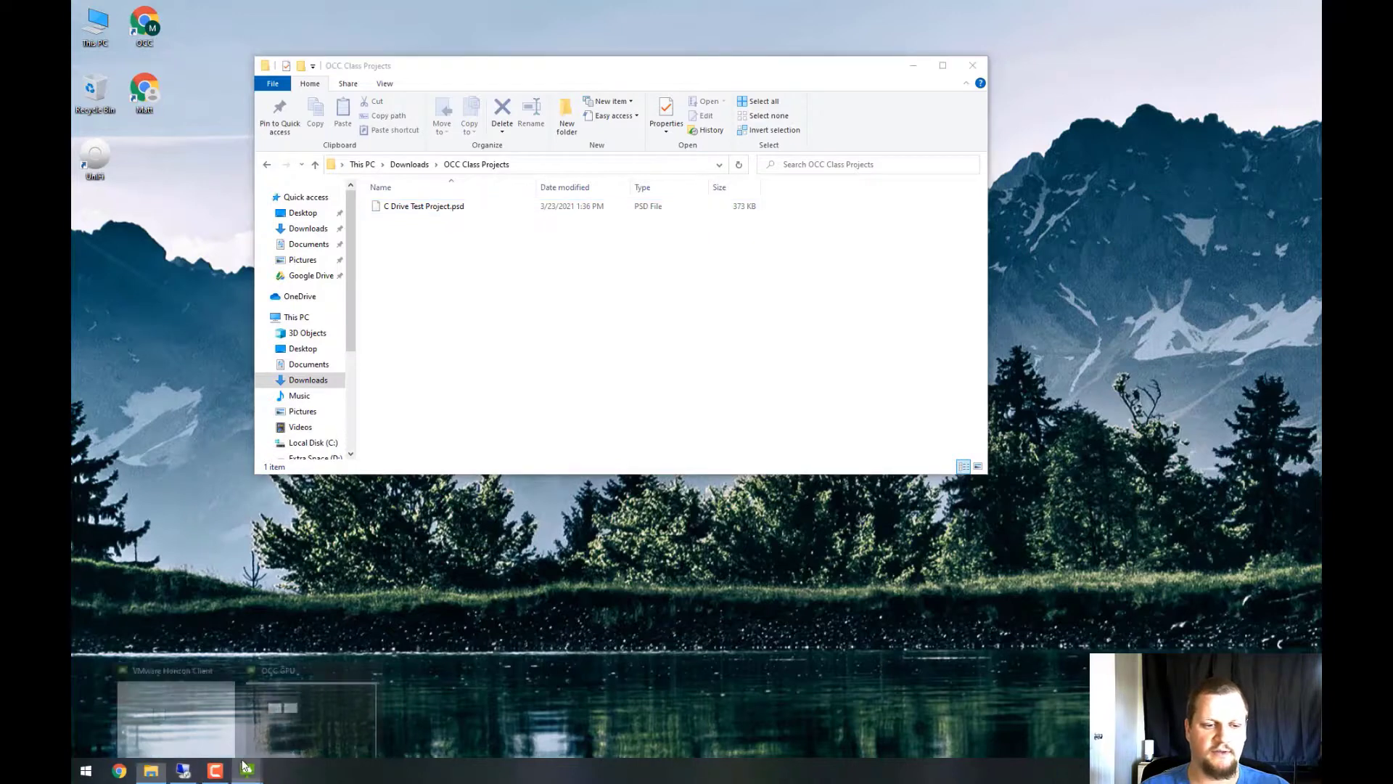
# Return to the OCC GPU session and maximize Photoshop showing its Home screen
pyautogui.click(260, 705)
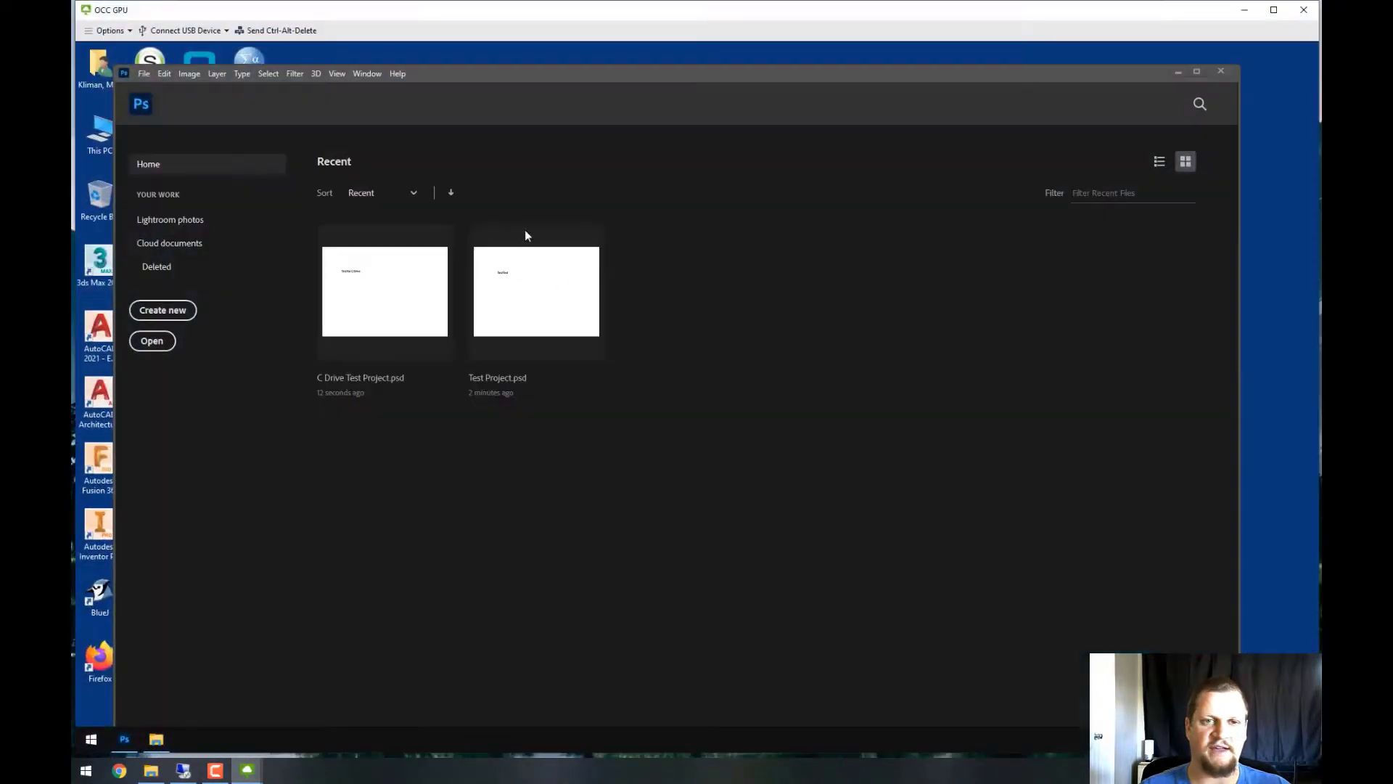
pyautogui.doubleClick(705, 76)
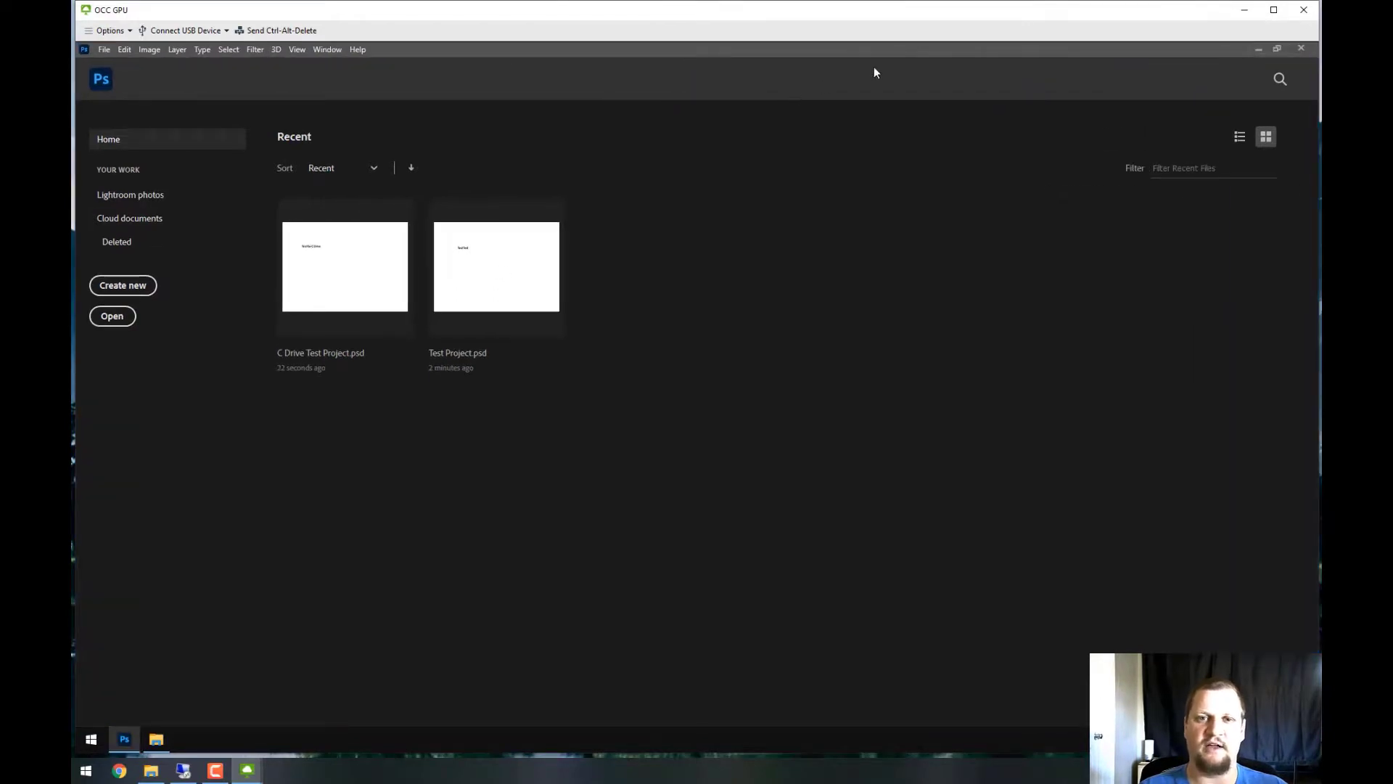